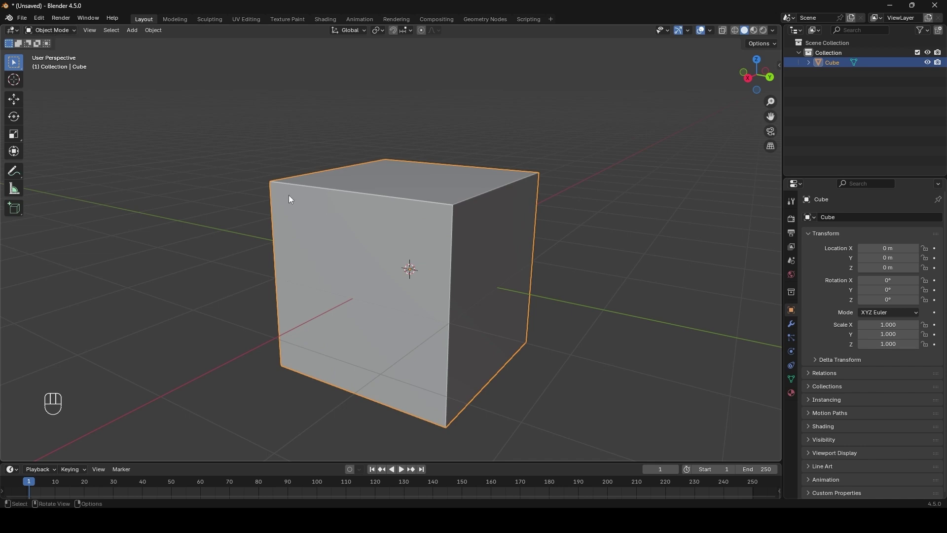
Step: Switch the default cube from Object Mode to Edit Mode
click(67, 32)
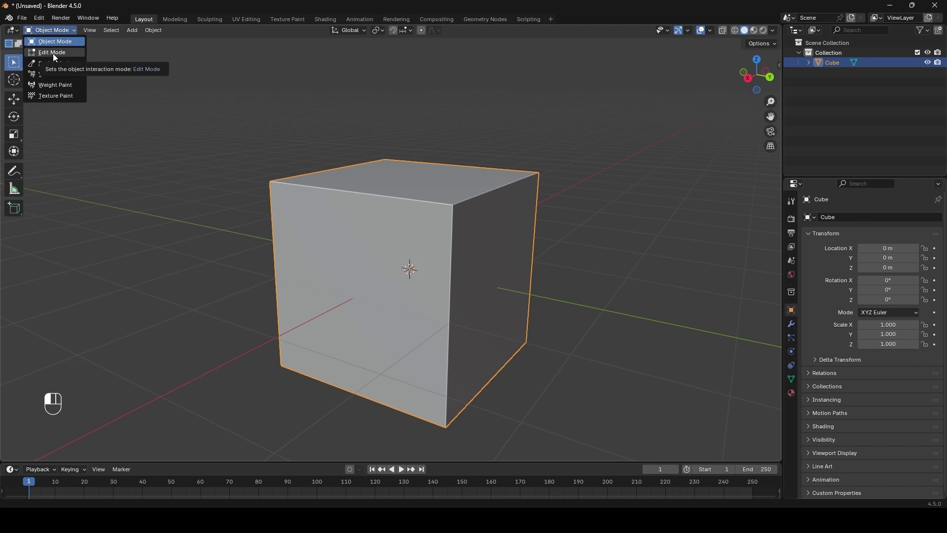
click(321, 139)
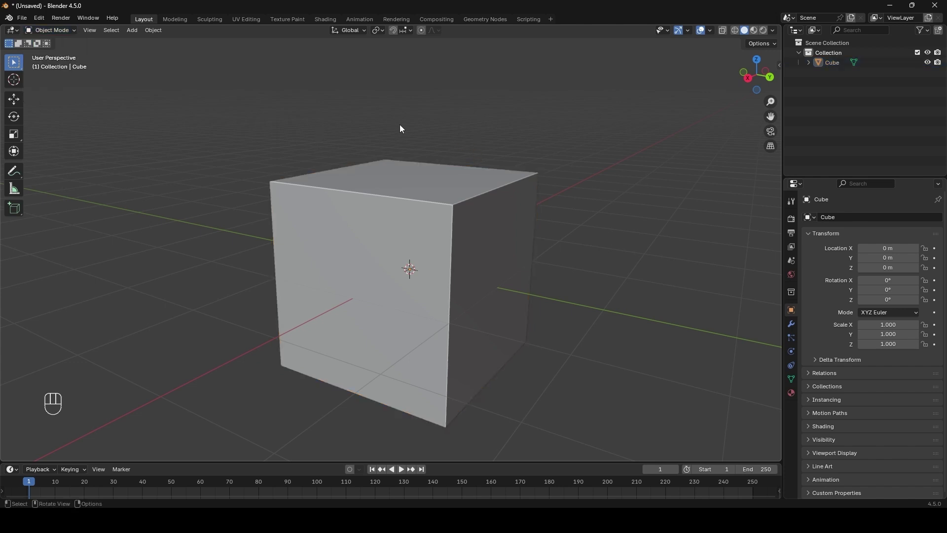
key(Tab)
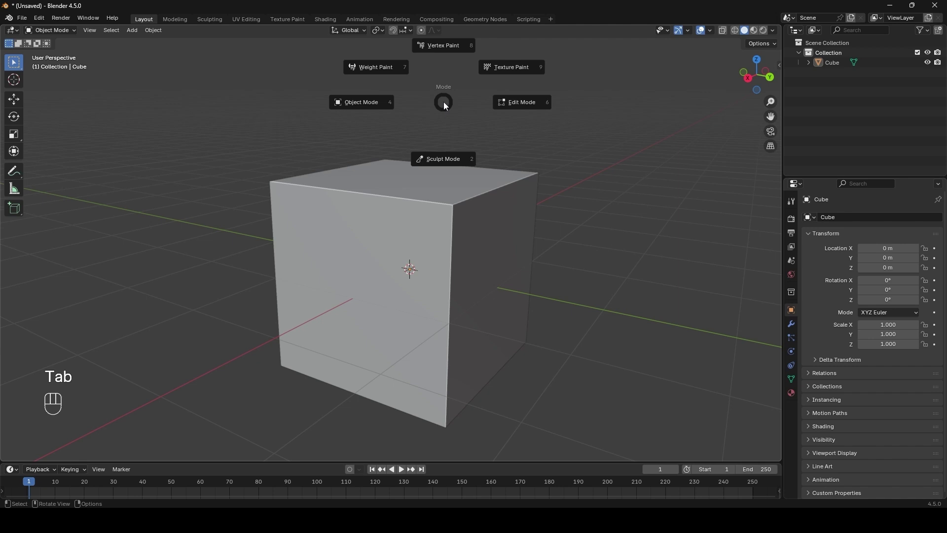
click(511, 102)
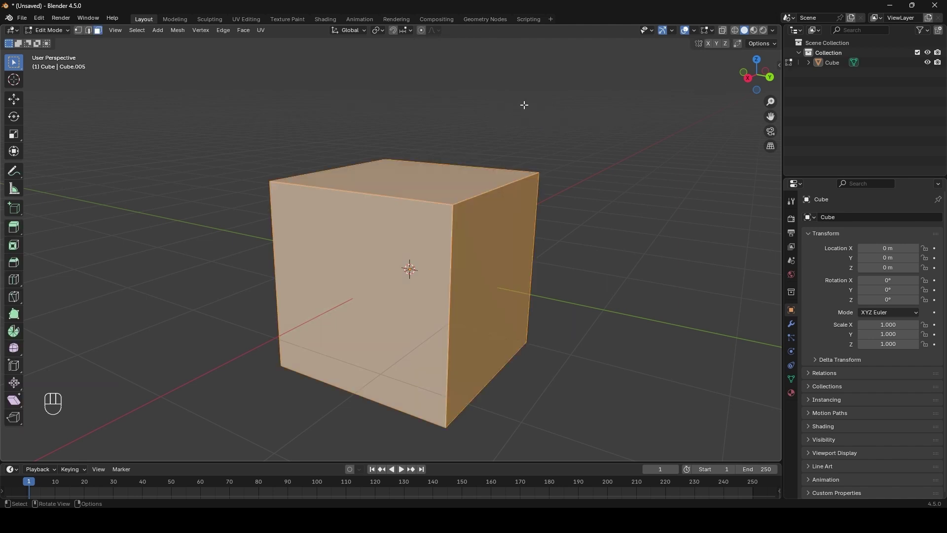
Step: Try vertex, edge and face selection on the cube, ending with its top face selected
middle_drag(575, 176, 385, 185)
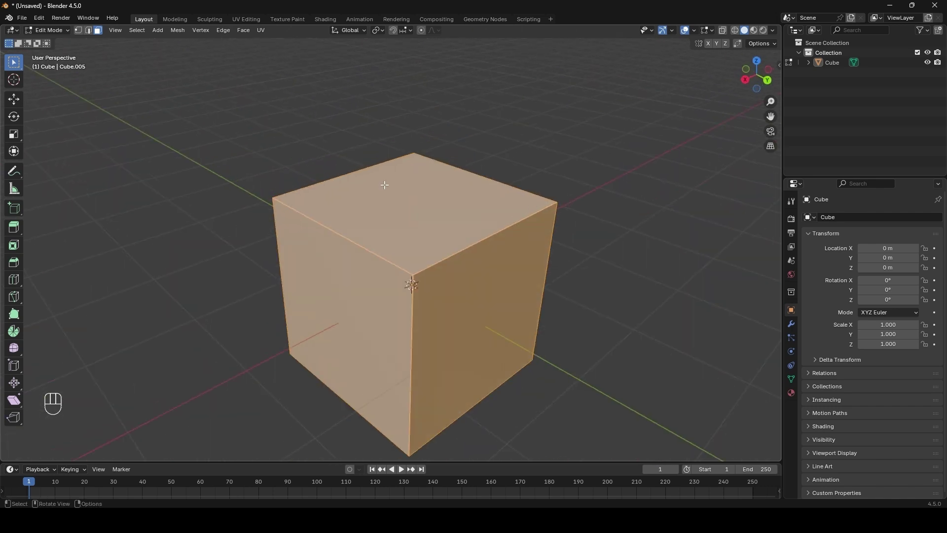
shift+middle_drag(333, 224, 438, 213)
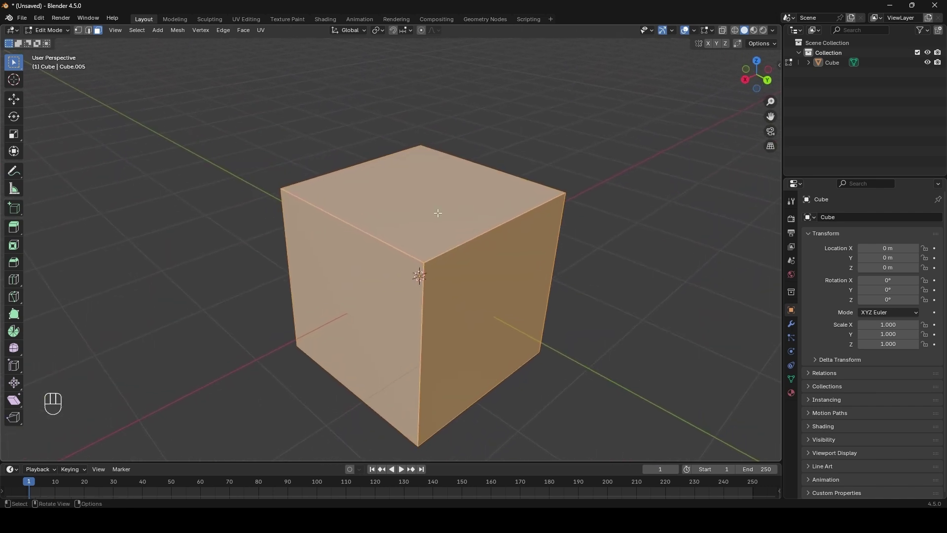
click(293, 199)
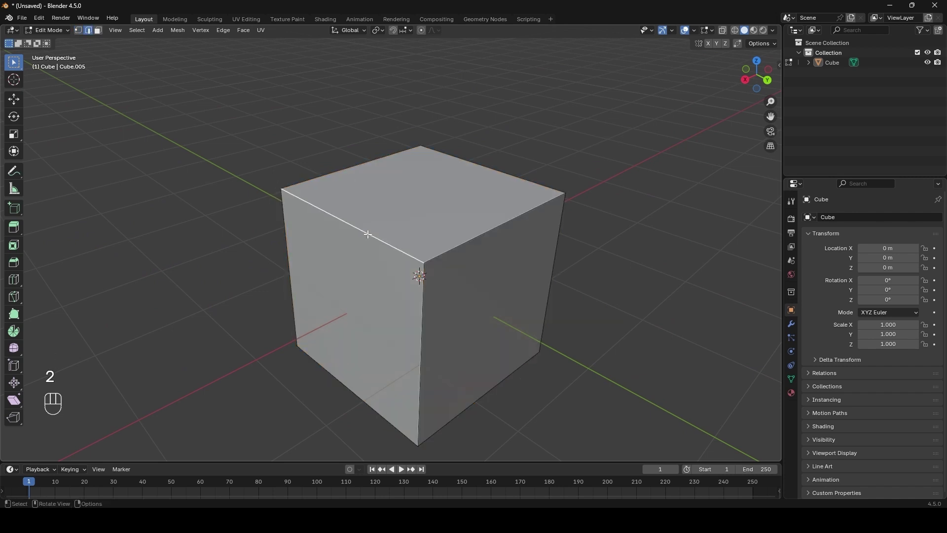
middle_drag(368, 235, 497, 200)
key(3)
click(432, 175)
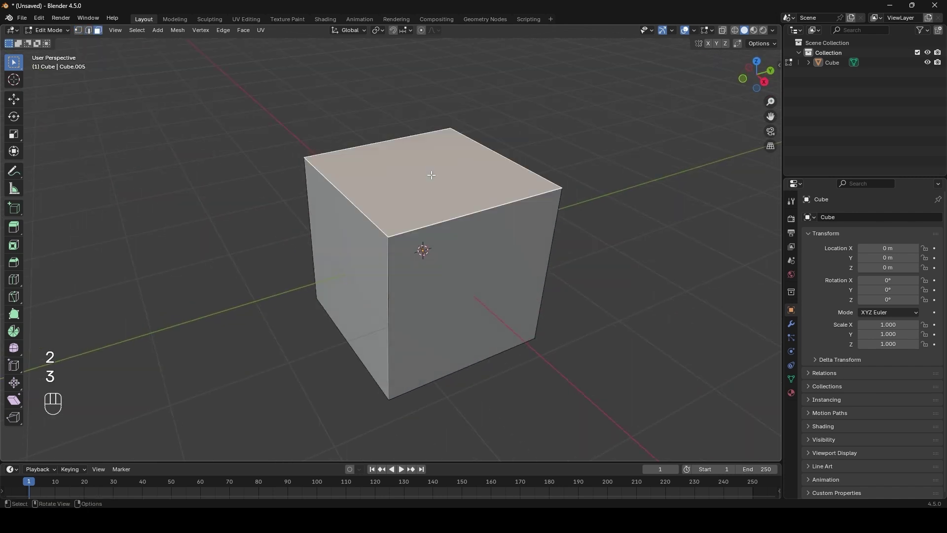
middle_drag(431, 175, 438, 205)
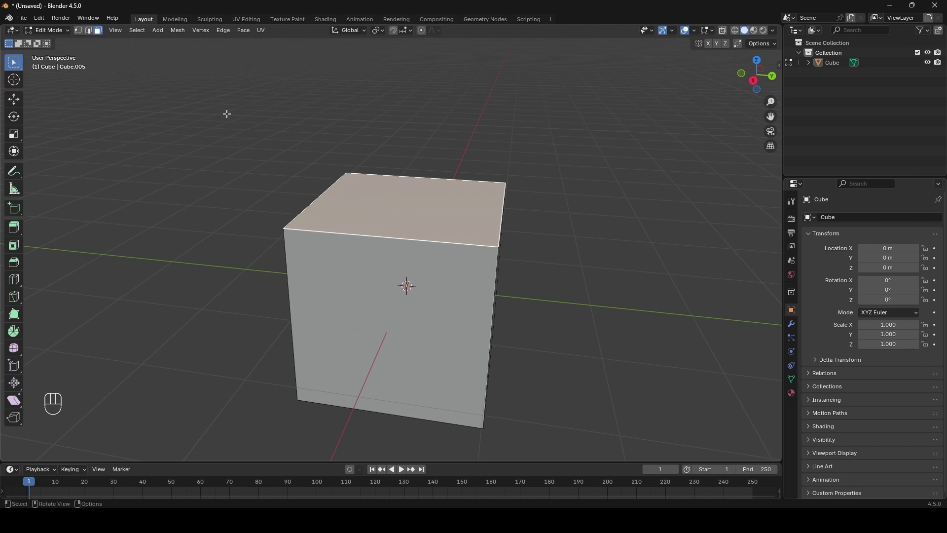
Step: Cycle through the vertex, edge and face select modes, then box-select a single top corner of the cube in vertex mode
middle_drag(227, 114, 236, 122)
key(1)
key(2)
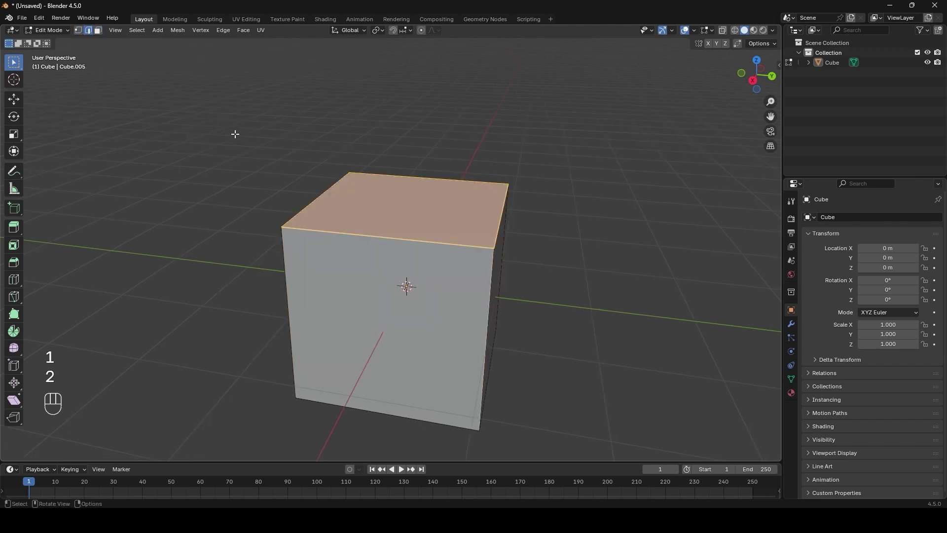
key(3)
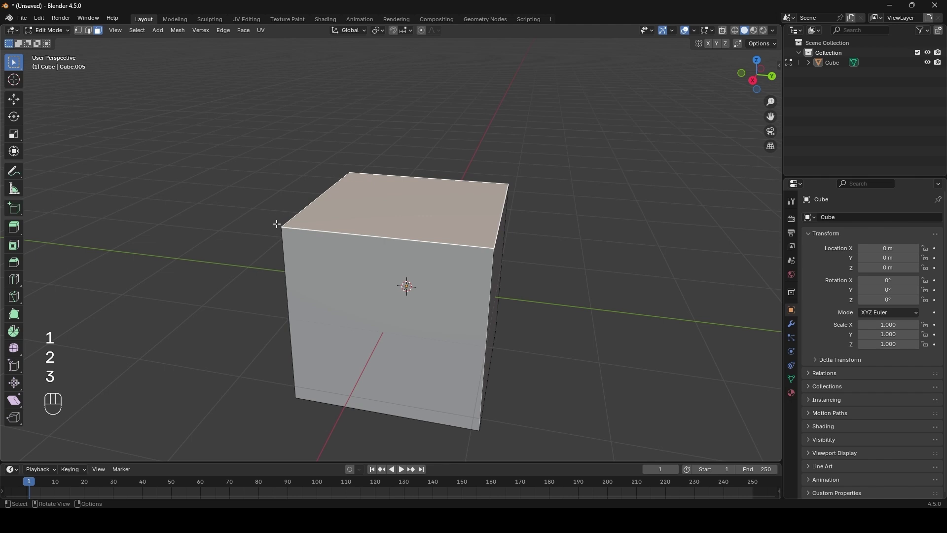
key(1)
middle_drag(313, 182, 516, 183)
drag(307, 200, 303, 203)
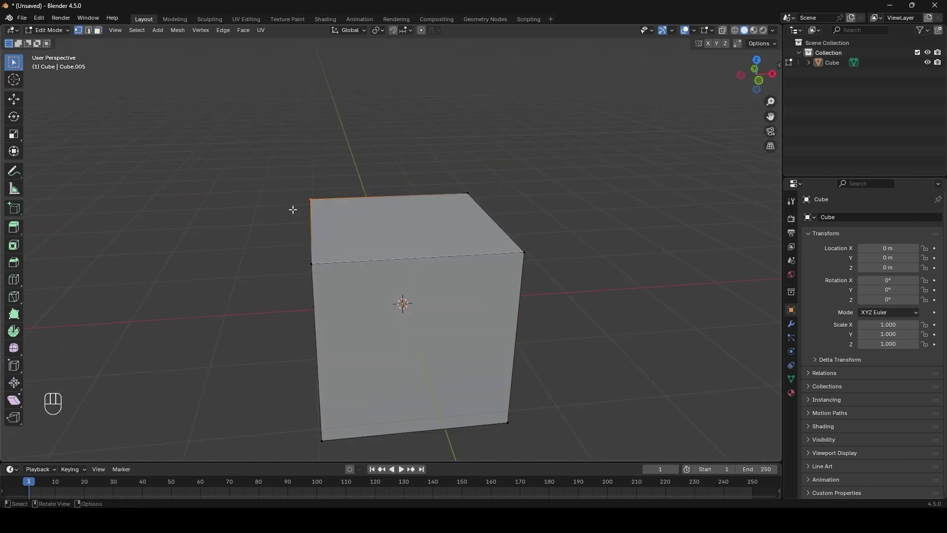
Step: Box-select two adjacent top corner vertices of the cube and move them well above the rest of the mesh
middle_drag(383, 197, 262, 201)
drag(242, 163, 522, 212)
middle_drag(561, 212, 490, 201)
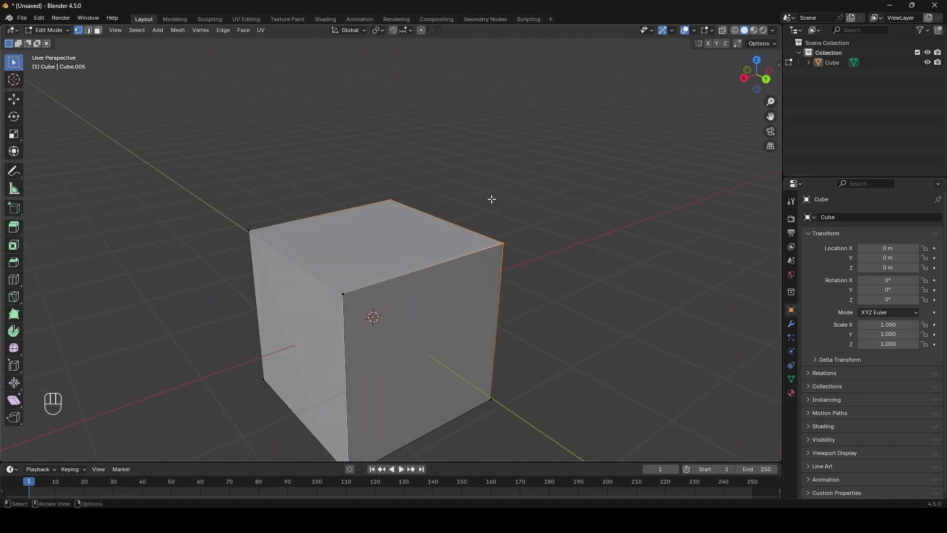
key(g)
click(617, 106)
key(g)
middle_drag(617, 105, 628, 110)
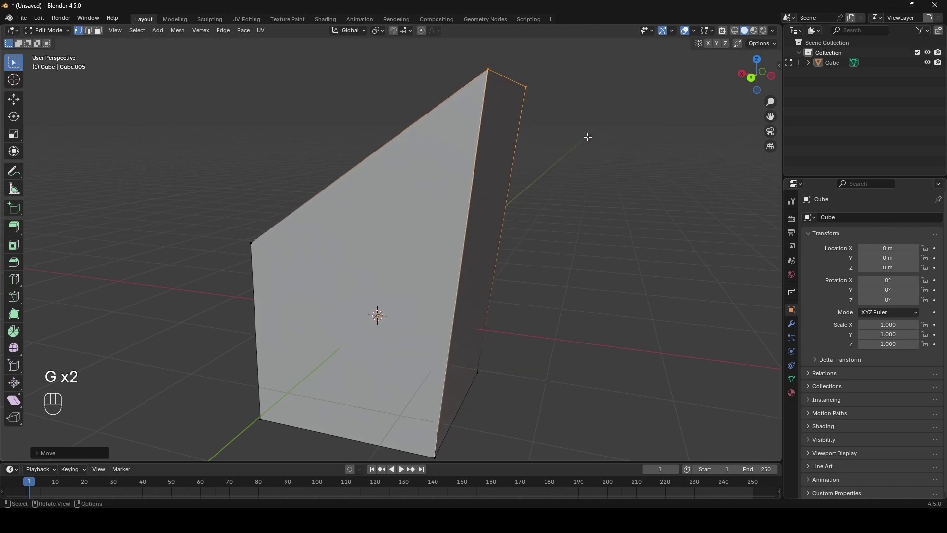
Step: Rotate the selected top vertices of the cube and move them to a new position
middle_drag(587, 138, 545, 78)
key(r)
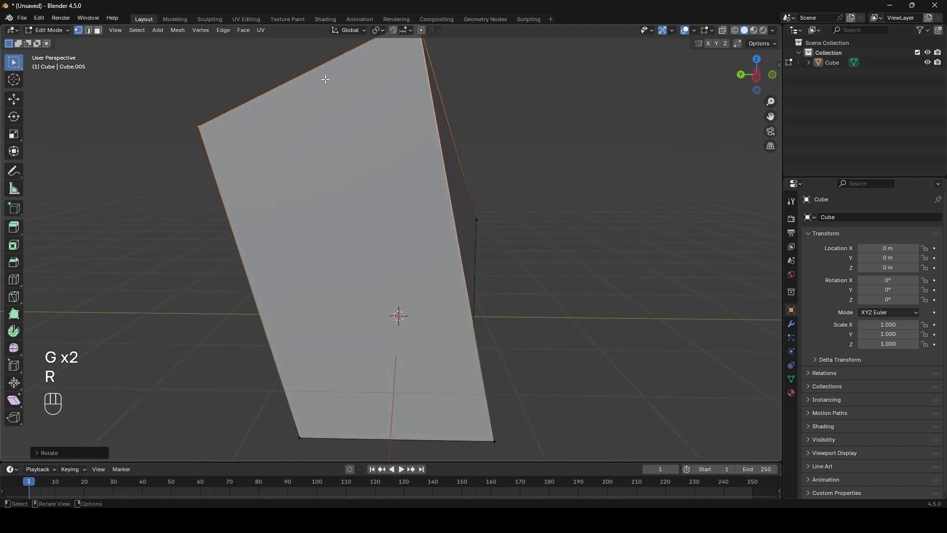
key(g)
click(459, 214)
Step: Move individual top corner vertices freely to distort the cube further
middle_drag(459, 213, 338, 250)
key(g)
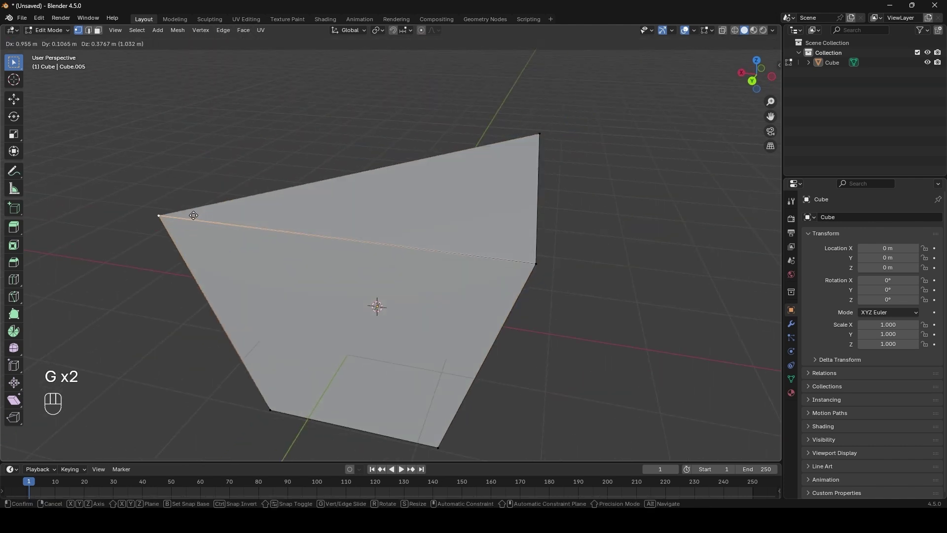
click(194, 214)
middle_drag(195, 213, 389, 183)
key(g)
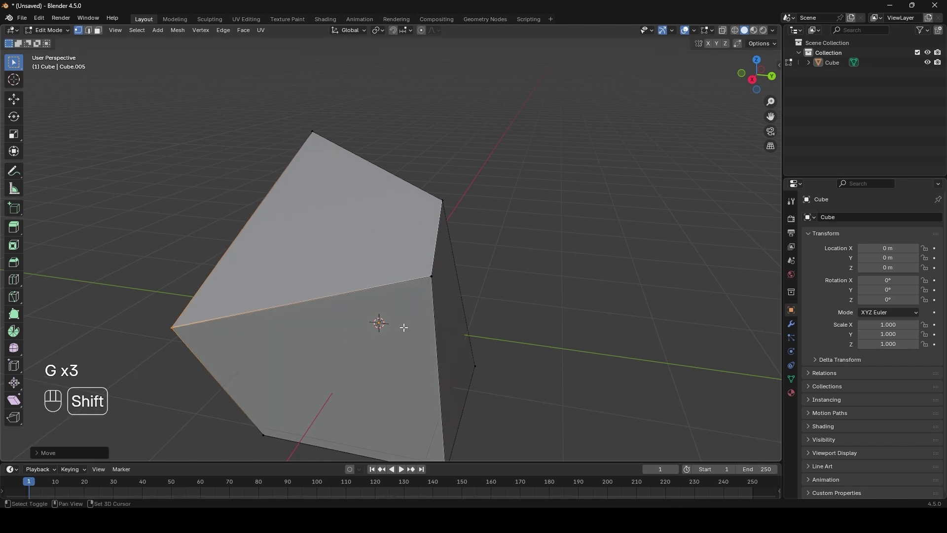
click(404, 326)
shift+scroll(482, 273, down, 5)
key(g)
click(419, 324)
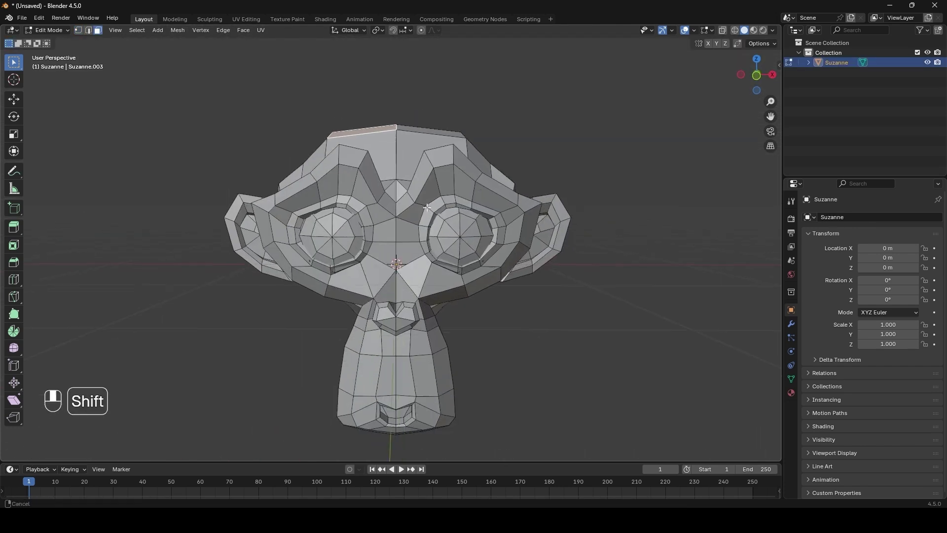
Step: Select a face on top of the Suzanne monkey's head and try scaling it
shift+middle_drag(427, 207, 299, 192)
click(454, 136)
key(s)
right_click(527, 157)
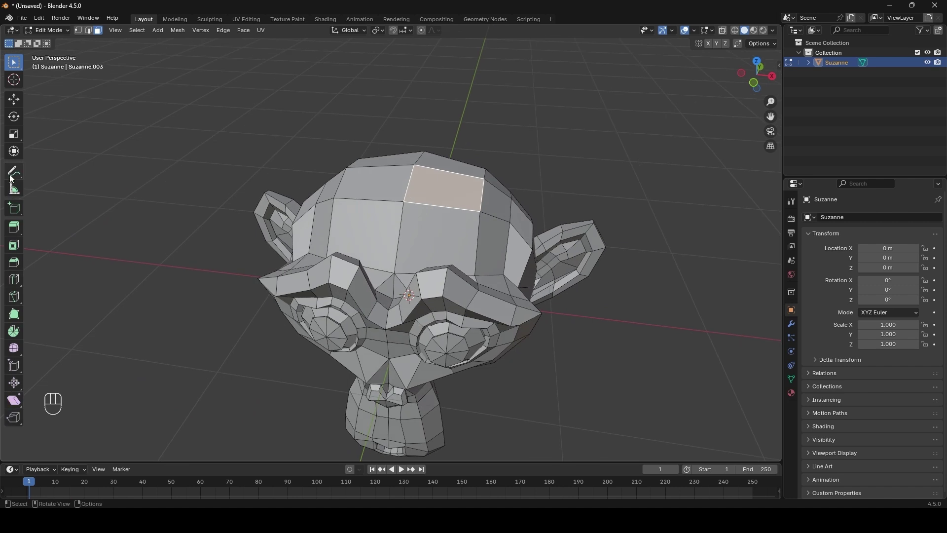
Step: Check the Input and Keymap preferences, then bring up the list of editing tools and their shortcuts over the monkey head
click(42, 19)
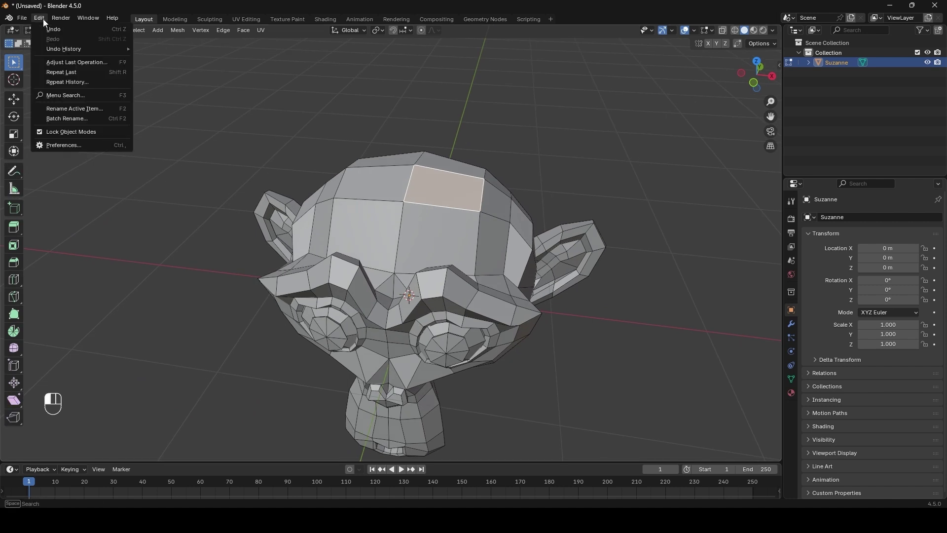
click(77, 144)
click(32, 139)
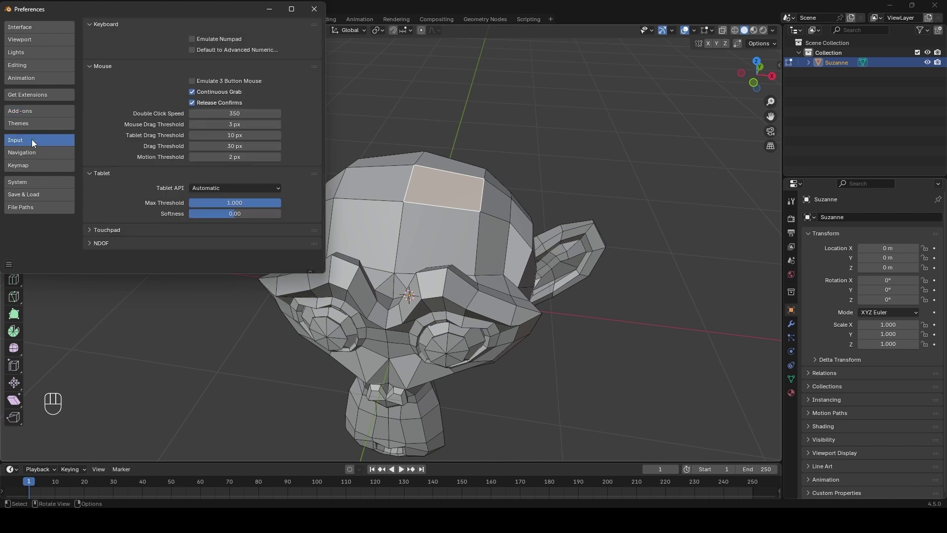
click(31, 165)
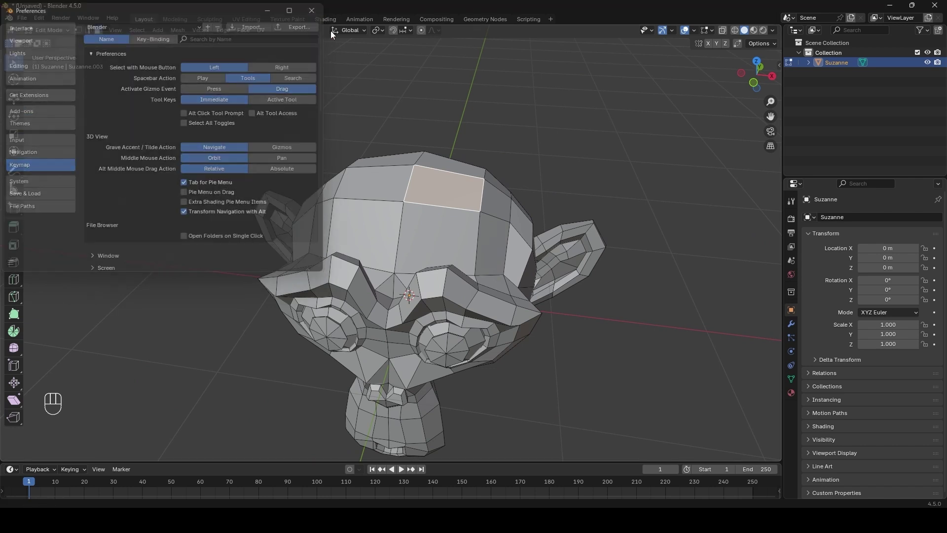
click(314, 9)
key(space)
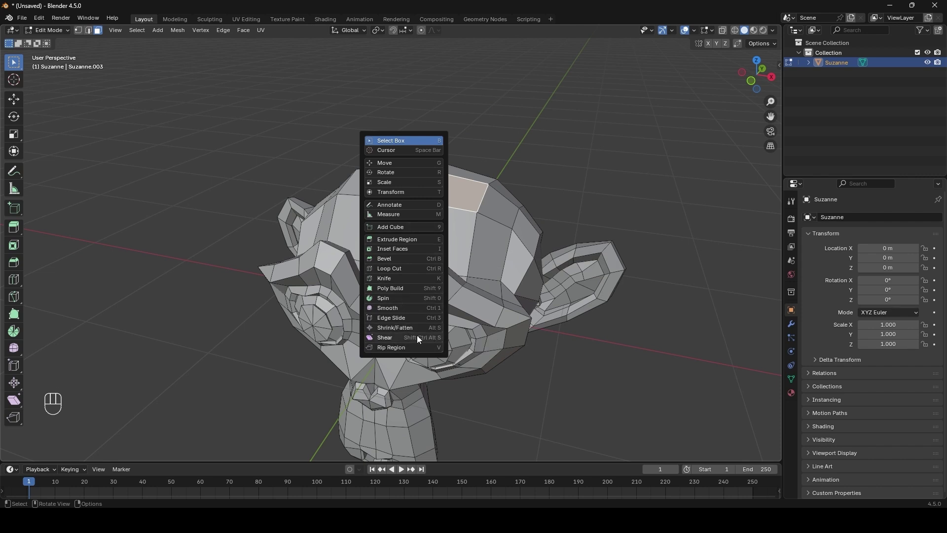
Step: Extrude the selected face on the monkey's head outward twice to form a tall column
middle_drag(434, 208, 553, 268)
scroll(469, 214, up, 5)
key(e)
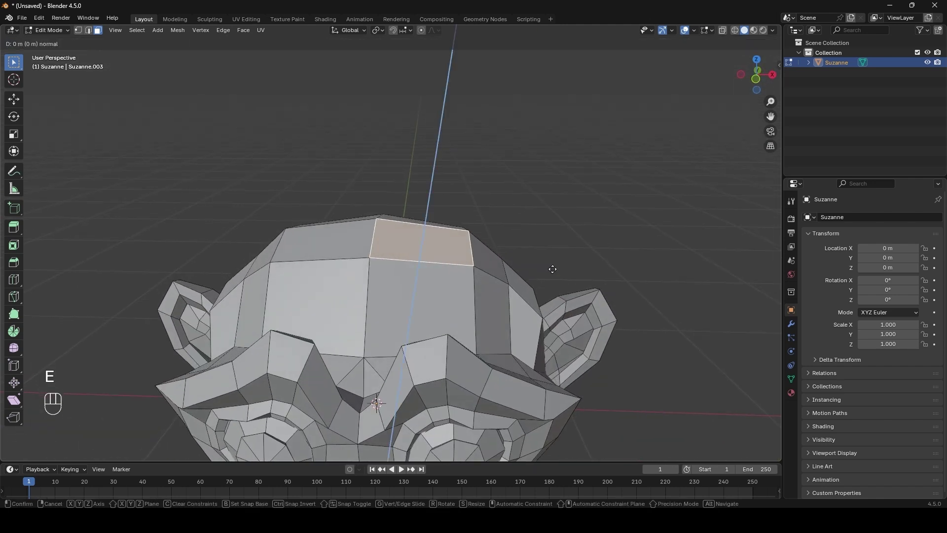
click(623, 81)
middle_drag(623, 81, 501, 211)
key(e)
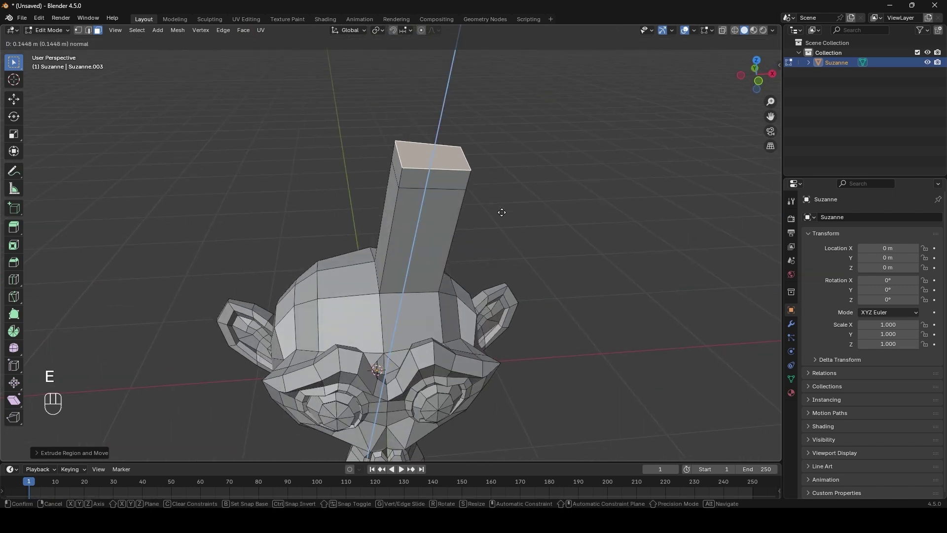
click(541, 162)
Step: Extrude the column's end face once more, then rotate and move it so the tip bends
middle_drag(541, 163, 453, 204)
key(e)
key(r)
key(g)
click(495, 253)
Step: Box-select edges on the extruded column in edge select mode and move them
key(2)
drag(336, 218, 480, 271)
middle_drag(480, 271, 386, 209)
key(g)
click(369, 225)
Step: Switch to vertex select mode and move the column's selected vertices to a new position
key(1)
key(g)
right_click(493, 233)
key(g)
click(427, 248)
click(501, 246)
Step: Box-select the column's lower middle vertex ring, turning on X-ray to include the hidden vertices at the back
drag(380, 205, 600, 284)
middle_drag(594, 277, 329, 244)
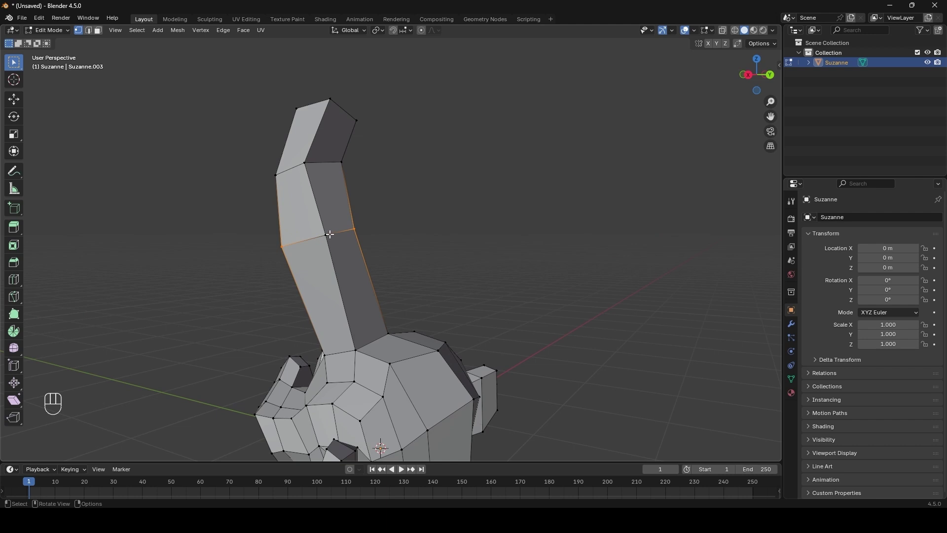
middle_drag(384, 262, 591, 264)
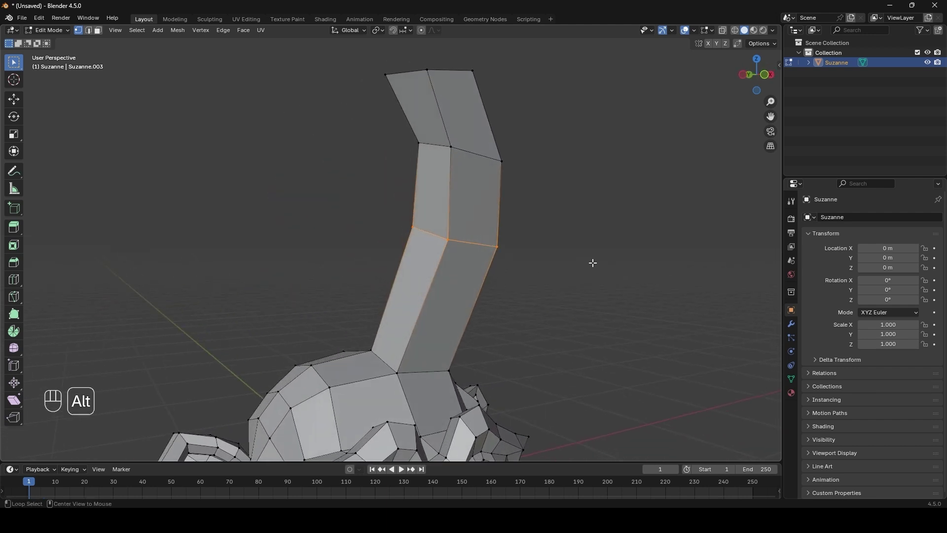
key(alt+z)
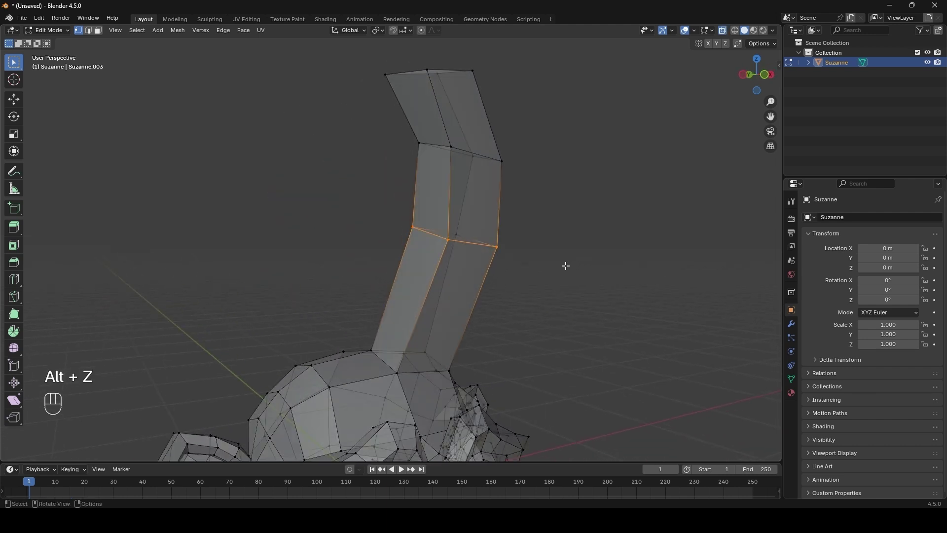
drag(380, 202, 548, 267)
Step: Move and rotate the selected lower middle ring to bend the column
key(g)
key(r)
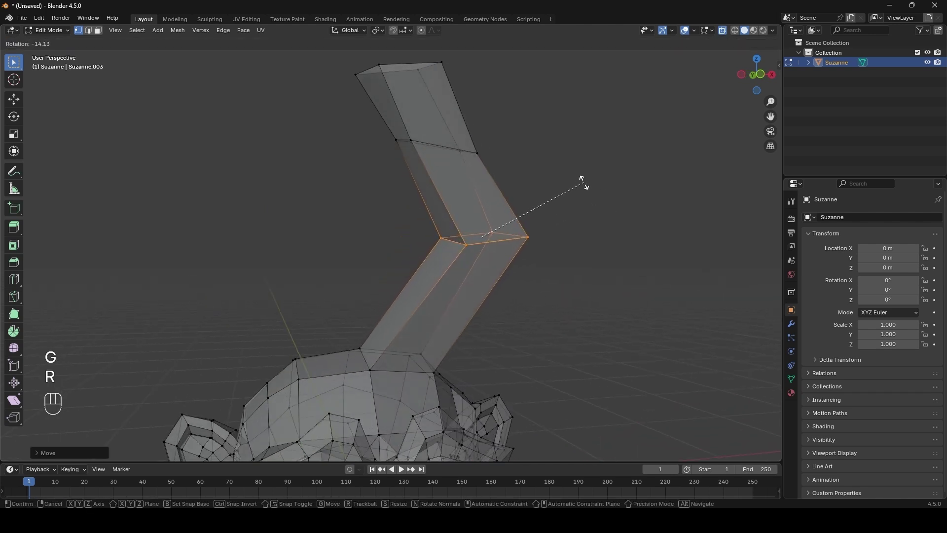
key(g)
click(564, 175)
Step: Box-select the column's upper middle vertex ring through the mesh, then move and rotate it to curve the column
middle_drag(564, 175, 535, 180)
drag(328, 127, 434, 162)
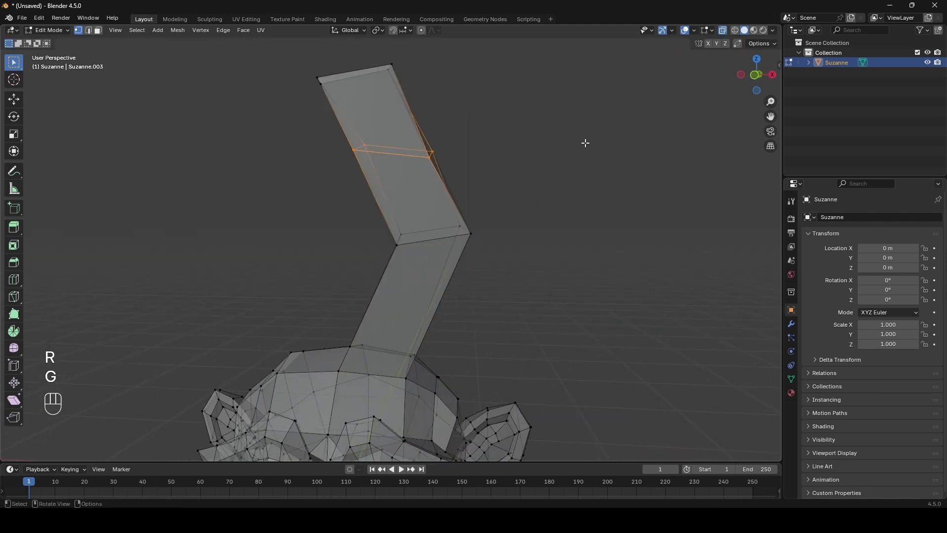
key(g)
key(g)
click(609, 140)
key(r)
key(g)
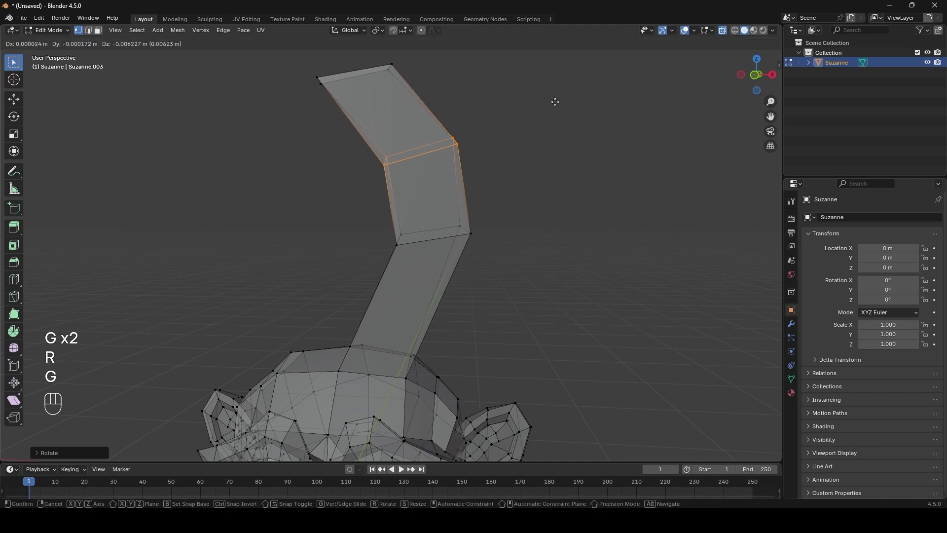
click(555, 102)
Step: Toggle X-ray to compare the bent column's display, leaving it turned off
middle_drag(565, 106, 567, 220)
key(alt+z)
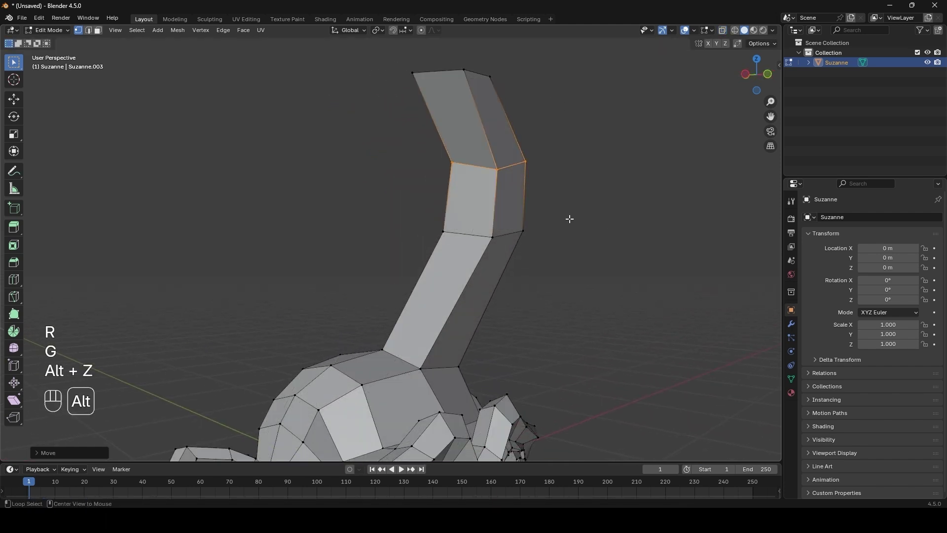
key(alt+z)
key(alt+z)
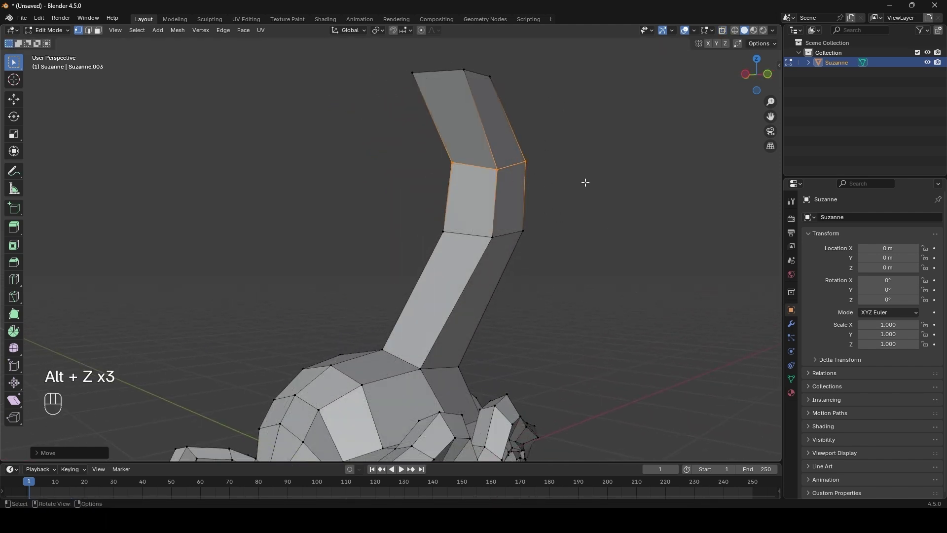
middle_drag(601, 248, 537, 251)
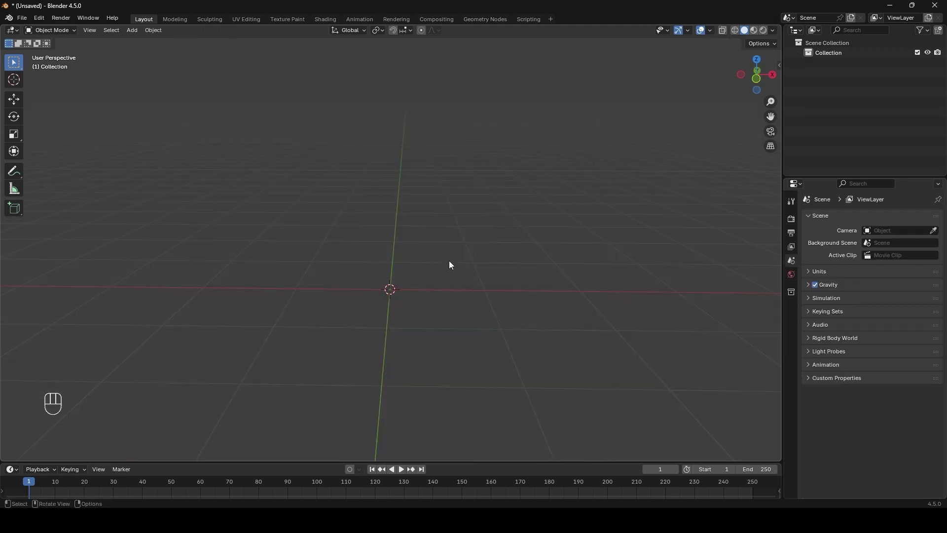
middle_drag(450, 265, 460, 271)
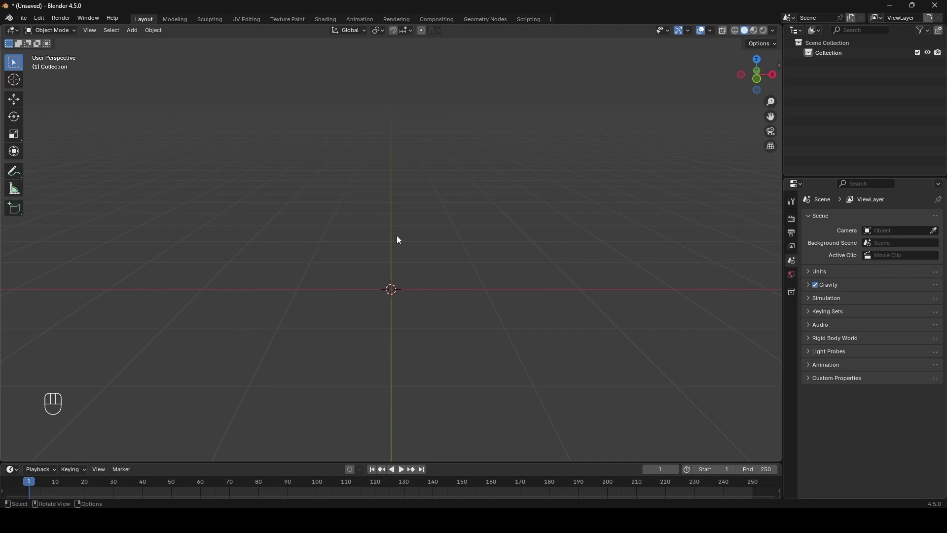
Step: Add a Monkey mesh at the world origin of the empty scene
mouse_move(516, 279)
shift+middle_down()
mouse_move(504, 260)
mouse_move(507, 271)
shift+middle_up()
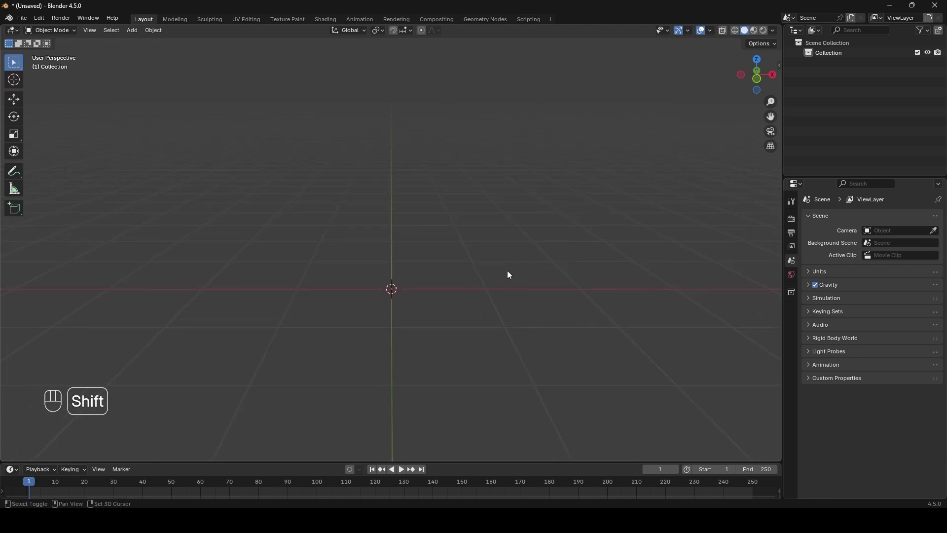
middle_drag(460, 295, 463, 294)
key(shift+a)
mouse_move(416, 298)
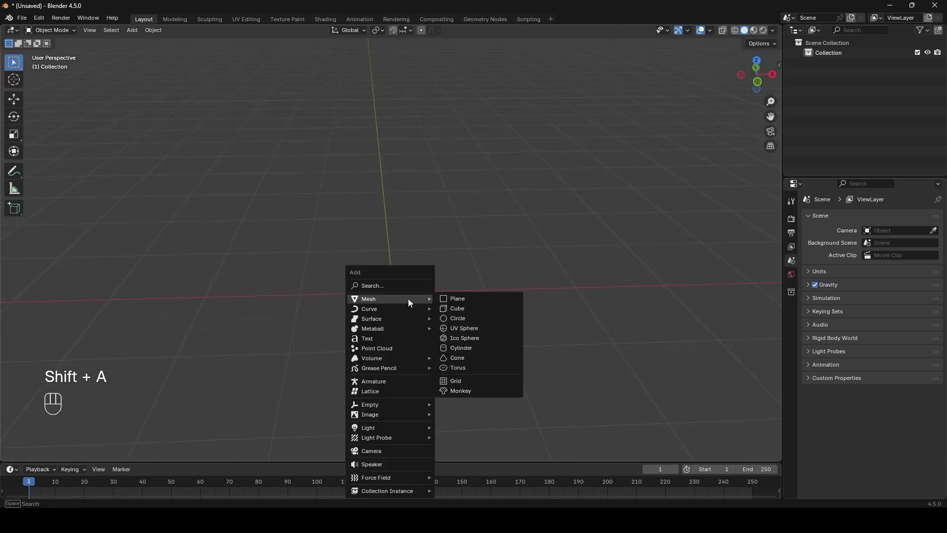
click(467, 390)
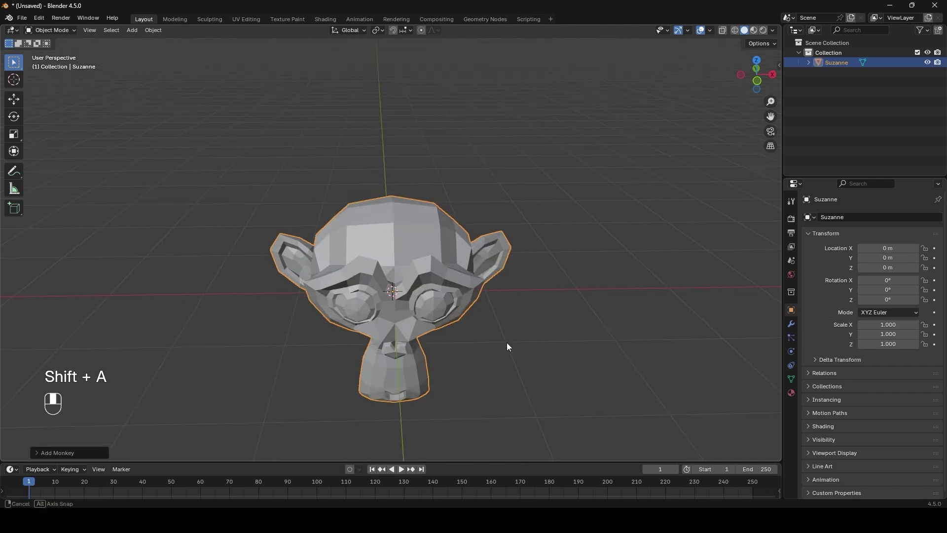
middle_drag(507, 342, 507, 325)
Step: Move the monkey to about X 2.24, Y 0.53, Z 2.86 m and show its transform values beside the viewport
key(g)
key(g)
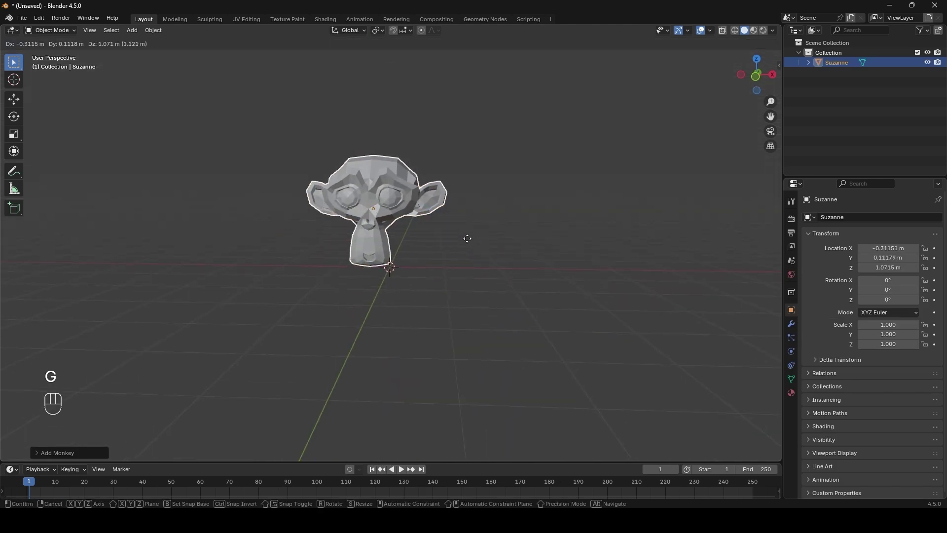
click(634, 164)
middle_drag(633, 164, 639, 238)
key(n)
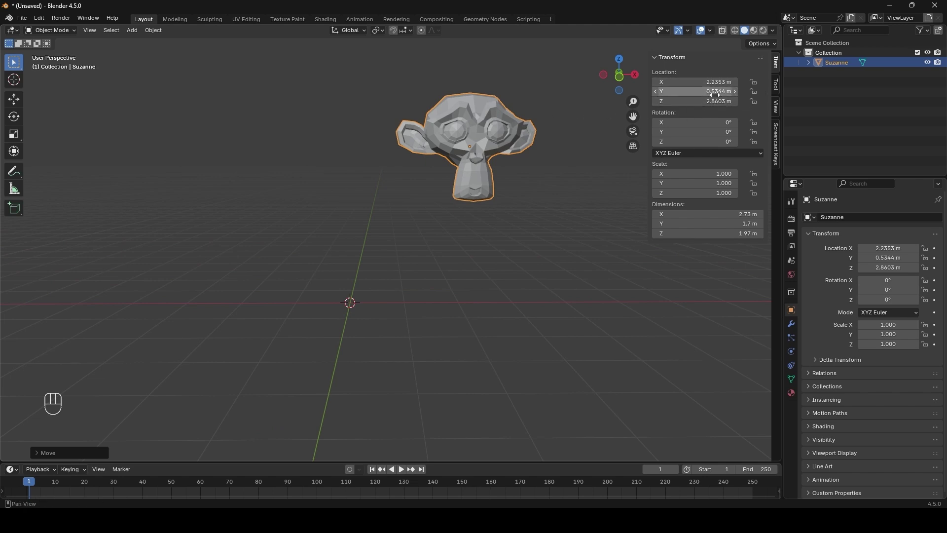
click(705, 82)
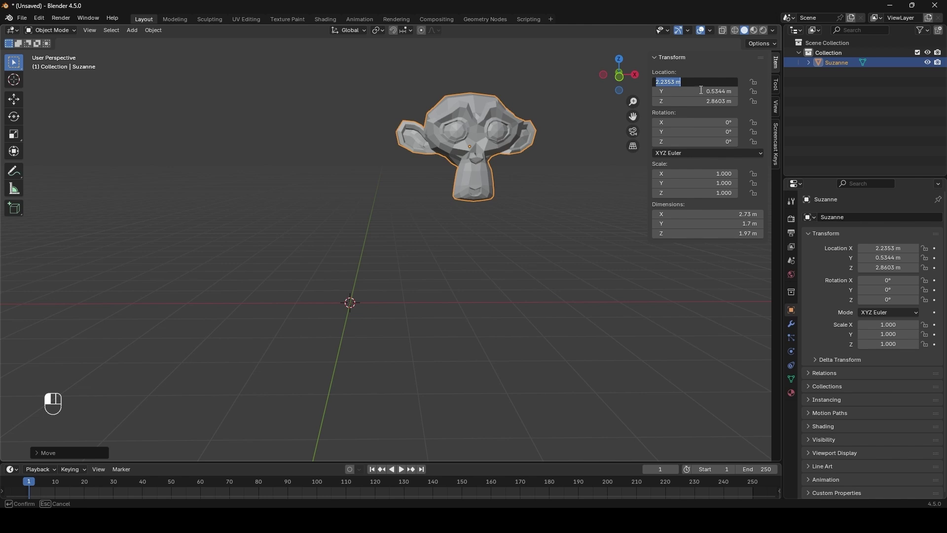
click(701, 91)
click(712, 108)
Step: Move the monkey freely through the scene several times, ending at about X -1.00, Y -4.71, Z 3.14 m
key(g)
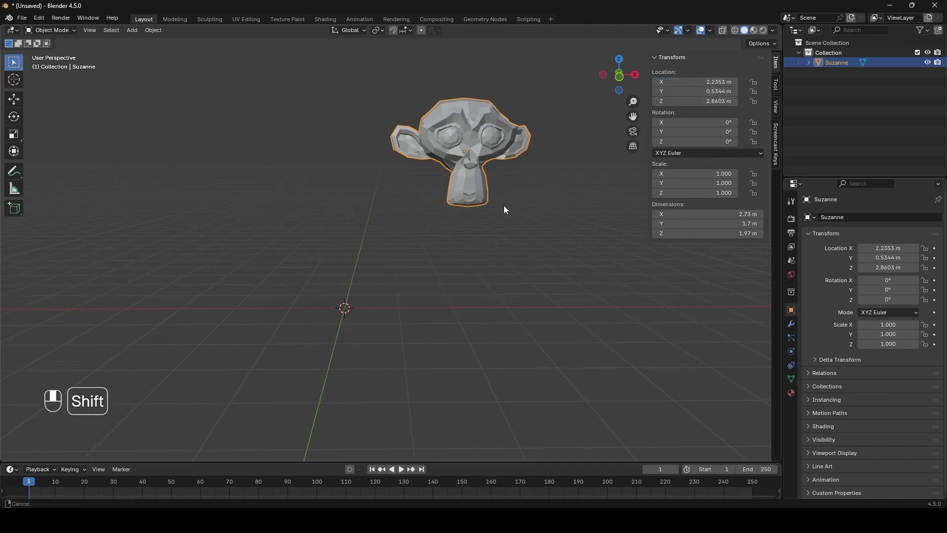
click(517, 150)
key(g)
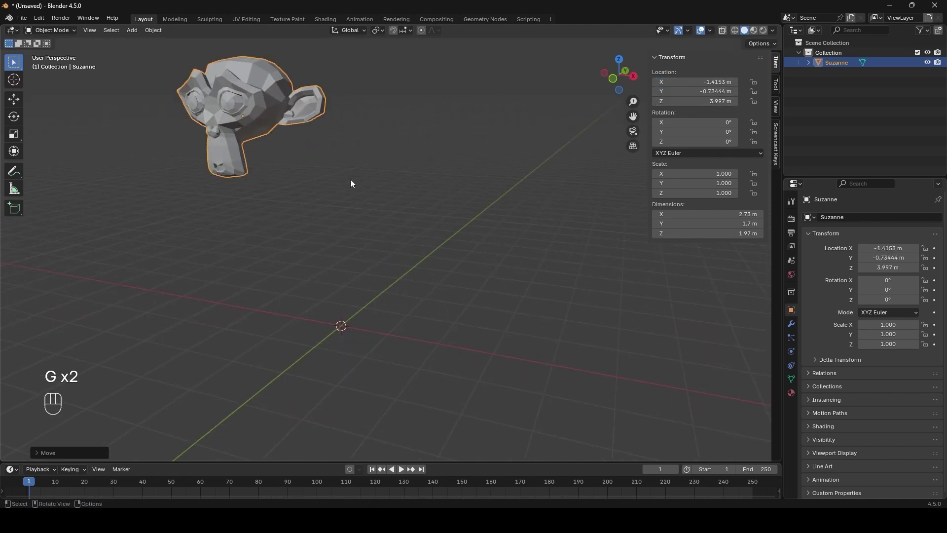
click(350, 179)
middle_drag(351, 179, 372, 202)
key(g)
key(g)
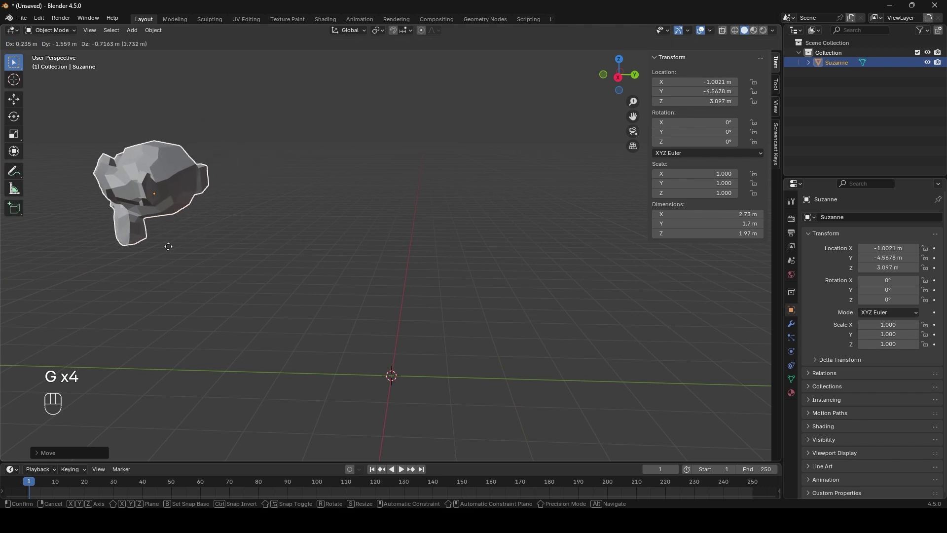
shift+middle_drag(168, 245, 358, 253)
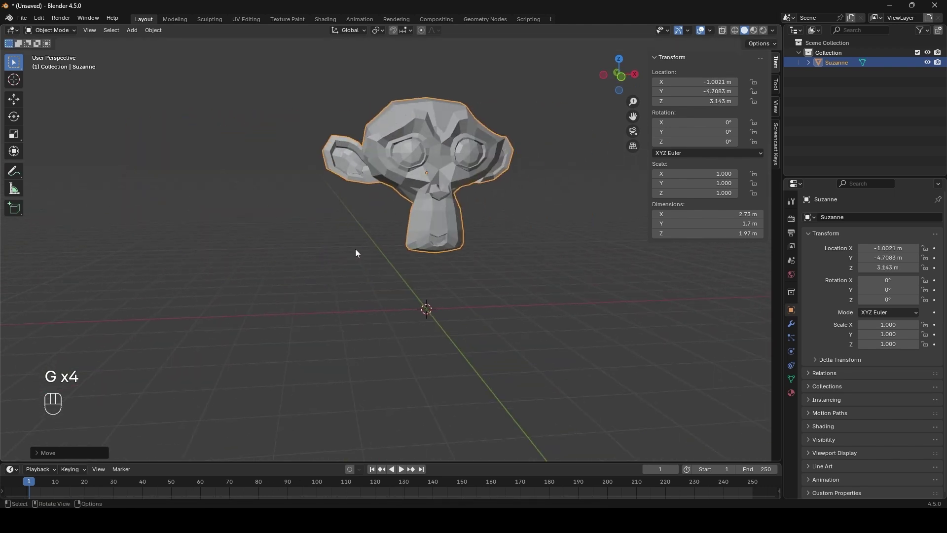
middle_drag(436, 152, 431, 247)
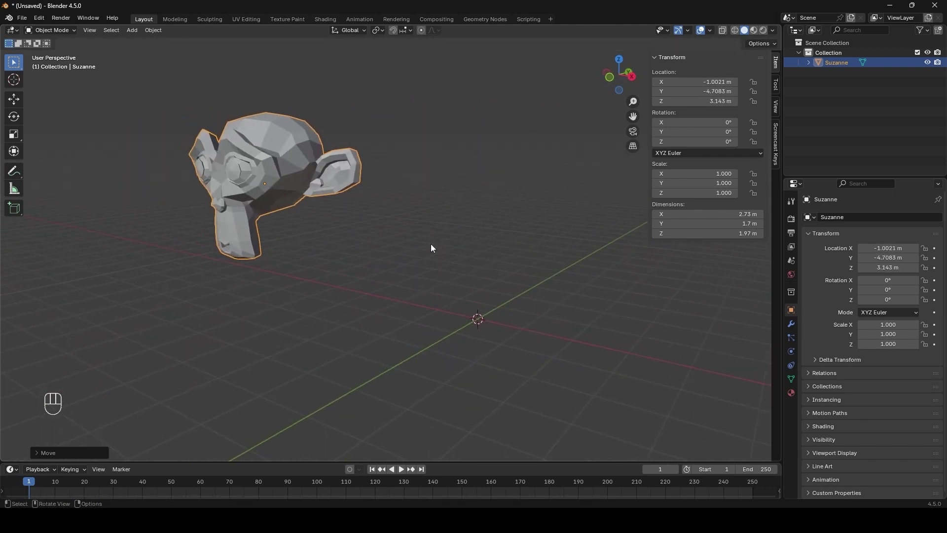
Step: Clear the monkey's location to return it to the world origin, and inspect it from several angles
key(alt+g)
middle_drag(570, 318, 463, 286)
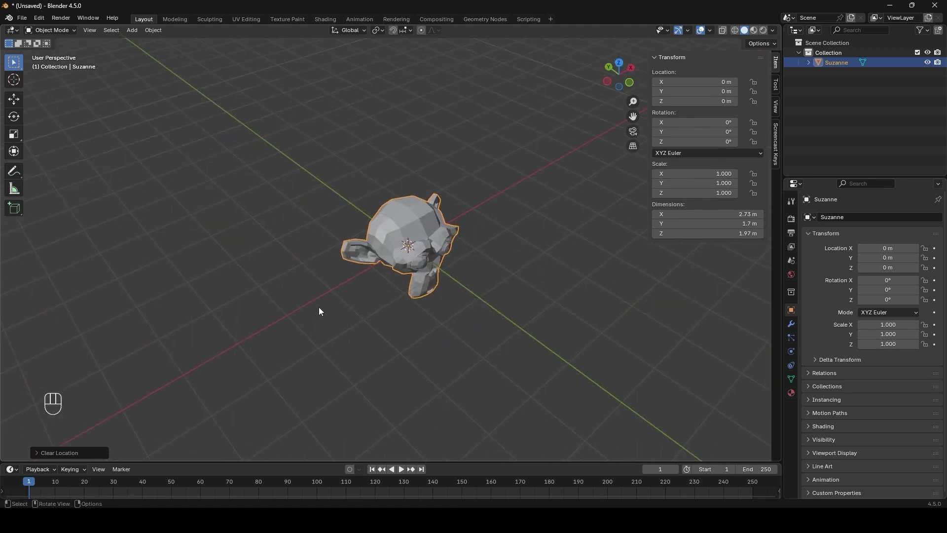
middle_drag(399, 225, 459, 263)
shift+middle_drag(401, 239, 466, 229)
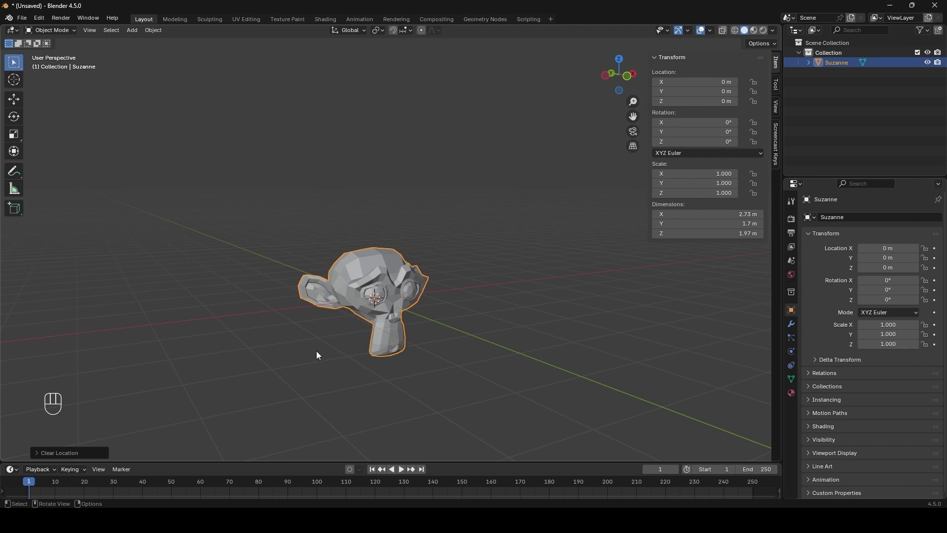
middle_drag(318, 355, 463, 279)
Step: Move the monkey to about X 2.66, Y 1.23, Z 3.69 m and deselect it
key(g)
key(g)
click(553, 173)
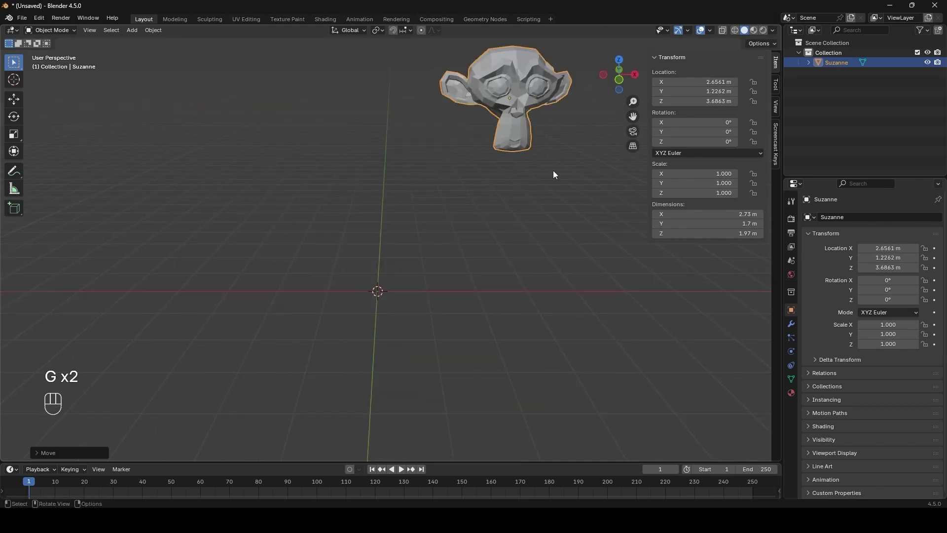
shift+middle_drag(553, 173, 423, 212)
middle_drag(344, 263, 427, 175)
click(383, 268)
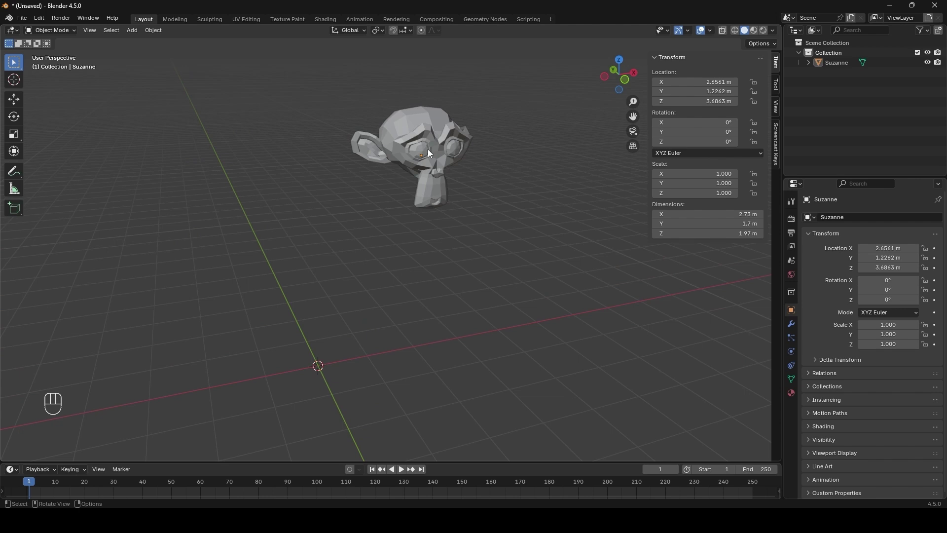
Step: Add a Torus mesh and move it to about X -1.56, Y 0, Z 2.56 m, away from the monkey
middle_drag(332, 358, 360, 275)
key(shift+a)
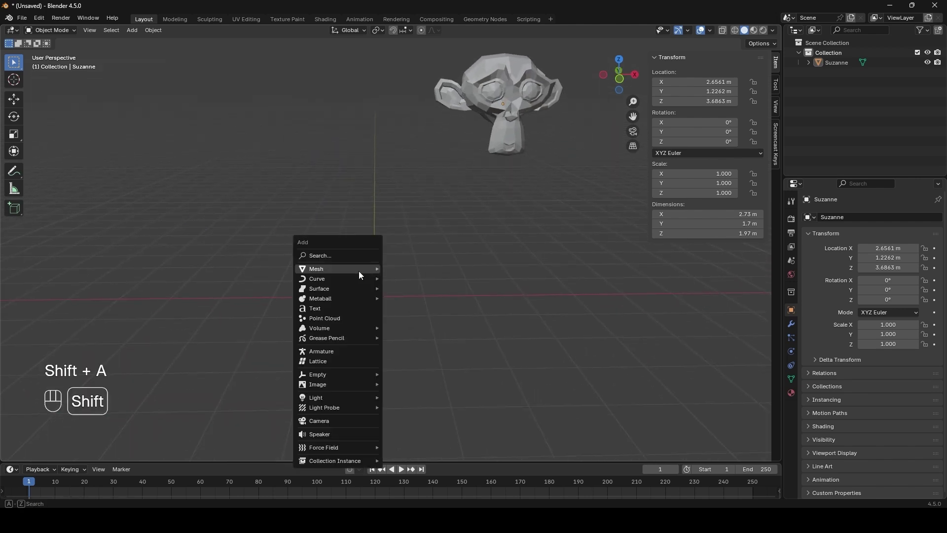
mouse_move(359, 271)
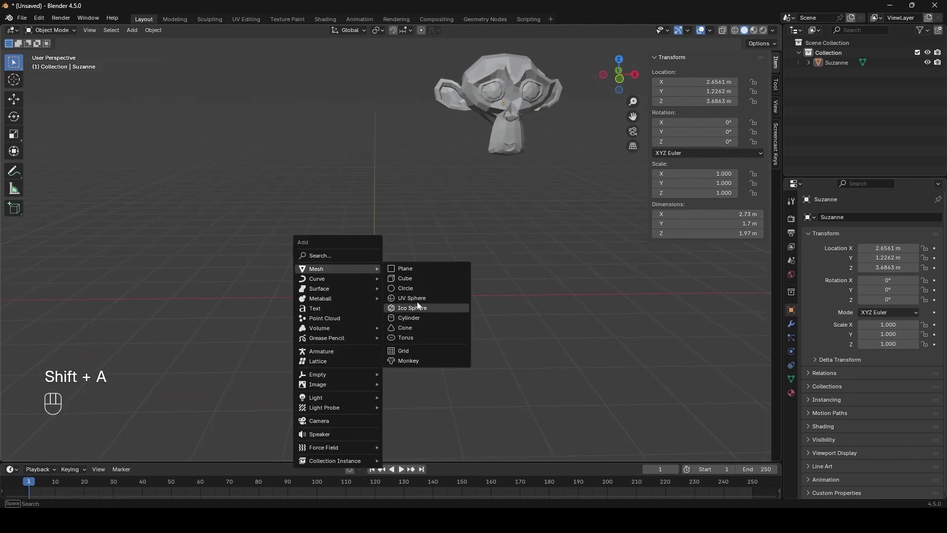
click(424, 337)
middle_drag(426, 331, 451, 292)
key(g)
click(386, 165)
shift+middle_drag(387, 165, 368, 277)
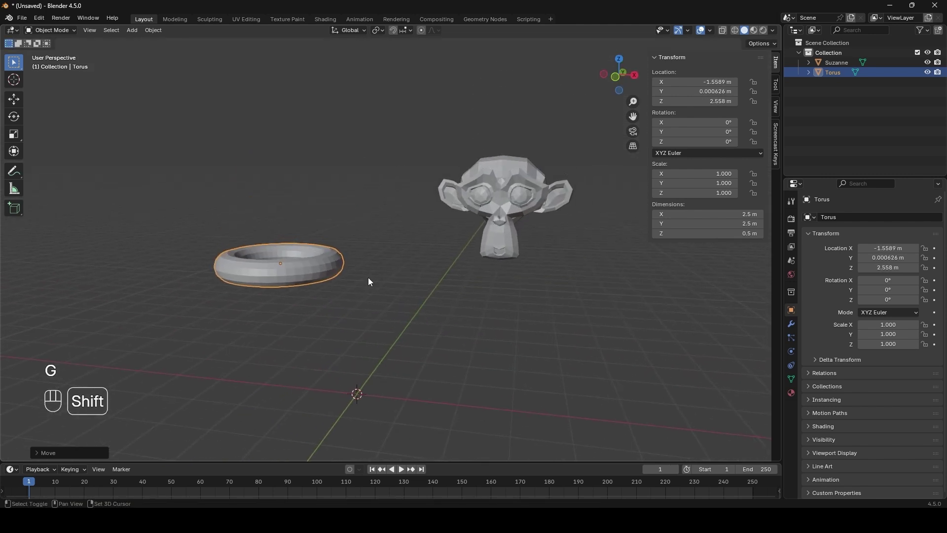
Step: Select the monkey, extend the selection to the torus, and clear the selection
click(494, 184)
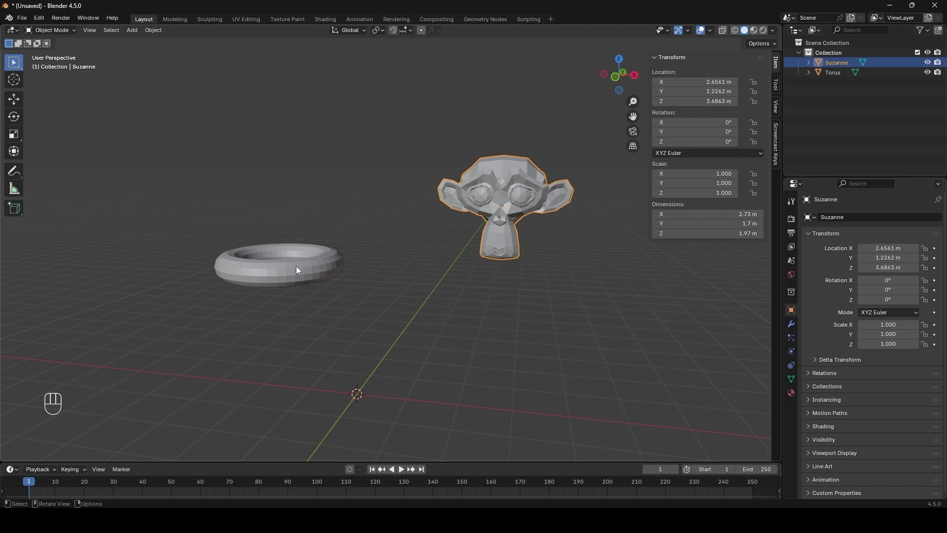
key(shift)
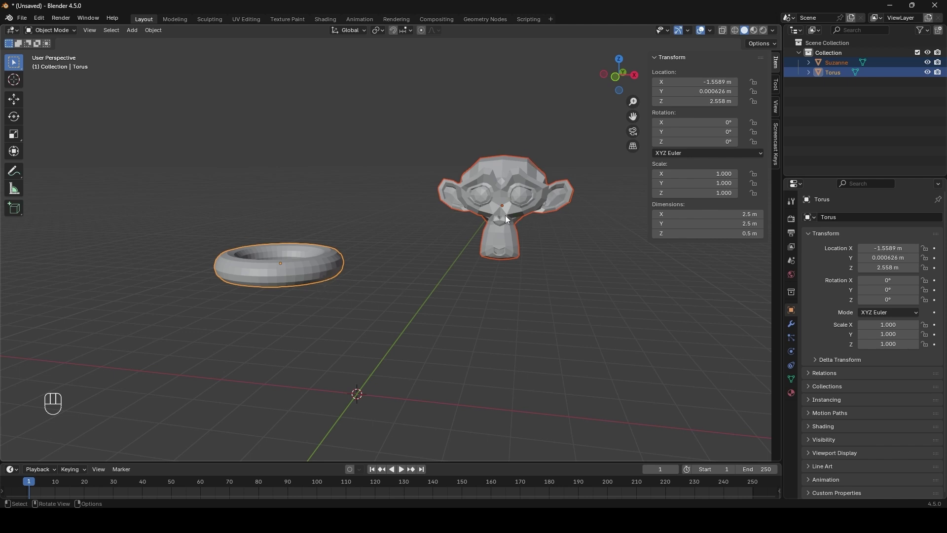
click(433, 293)
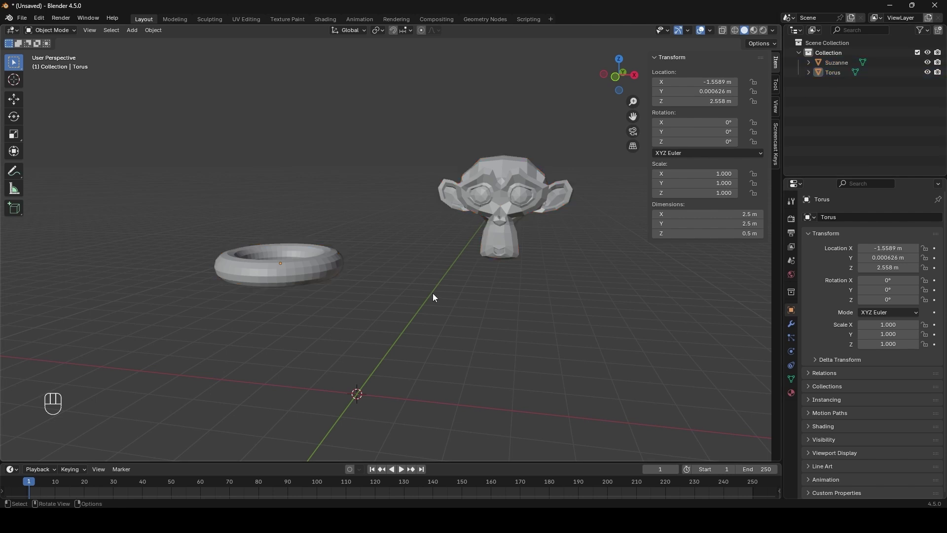
Step: Add a Cube mesh and move it beneath the monkey, at about X 2.40, Y 0.27, Z 1.09 m
middle_drag(433, 293, 430, 314)
key(shift+a)
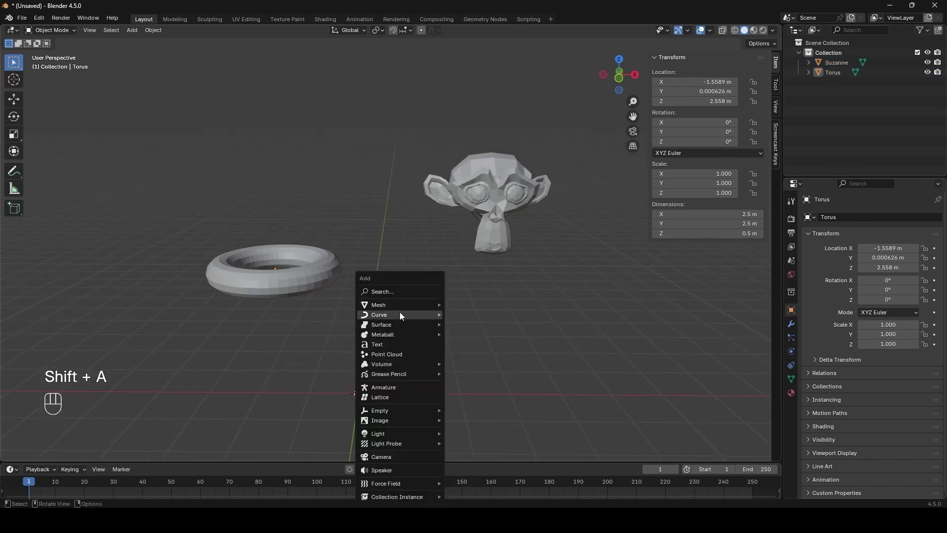
mouse_move(410, 304)
click(471, 314)
key(g)
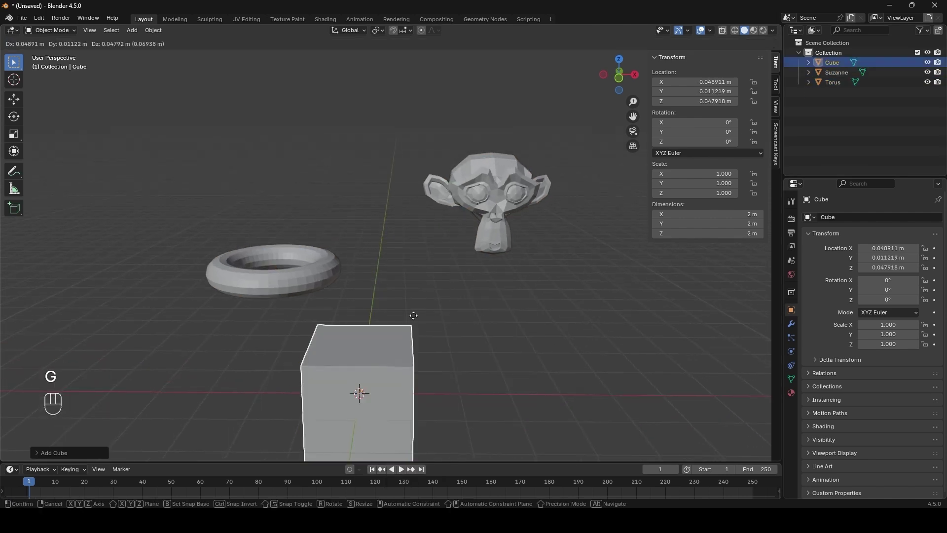
click(523, 279)
click(629, 289)
click(469, 307)
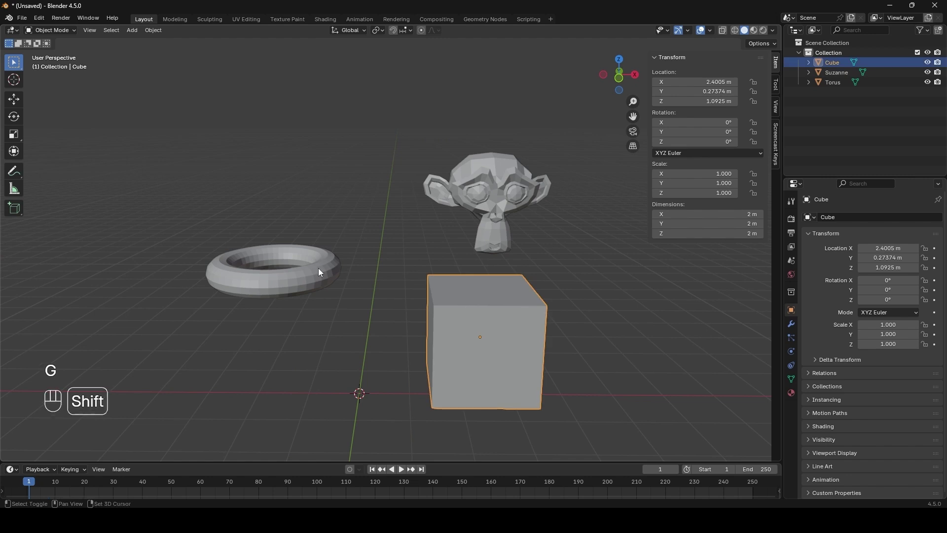
Step: Select the cube, torus and lastly the monkey, and parent them to the monkey with the Object option
shift+click(318, 267)
shift+click(491, 216)
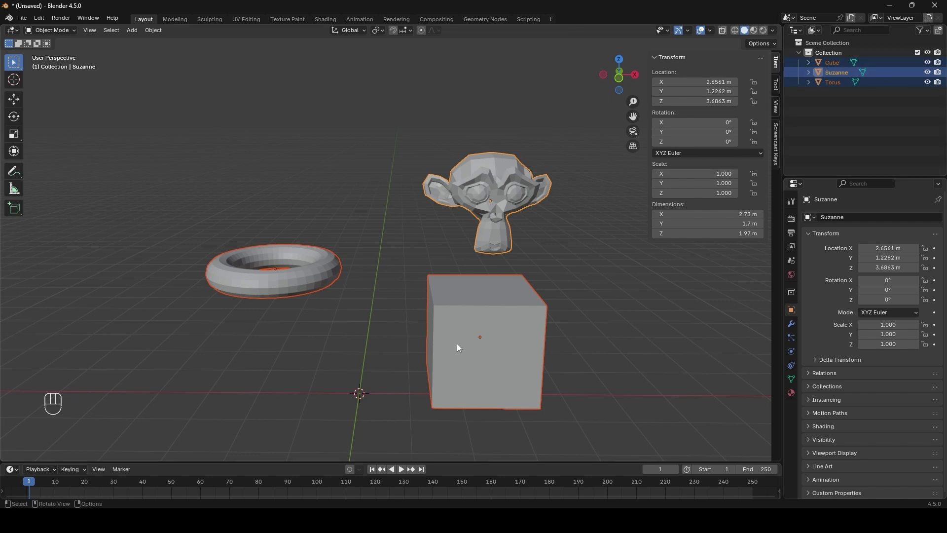
shift+middle_drag(432, 229, 451, 263)
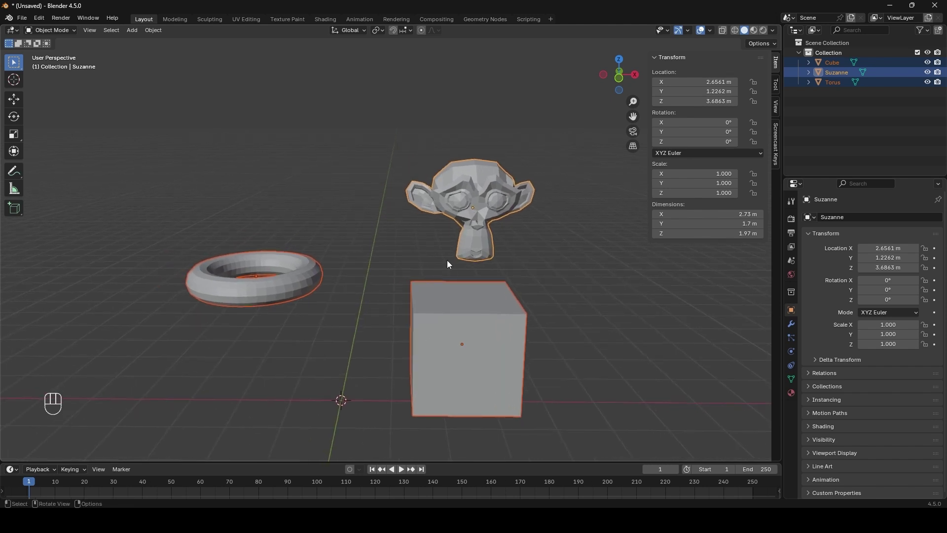
ctrl+middle_drag(447, 261, 516, 256)
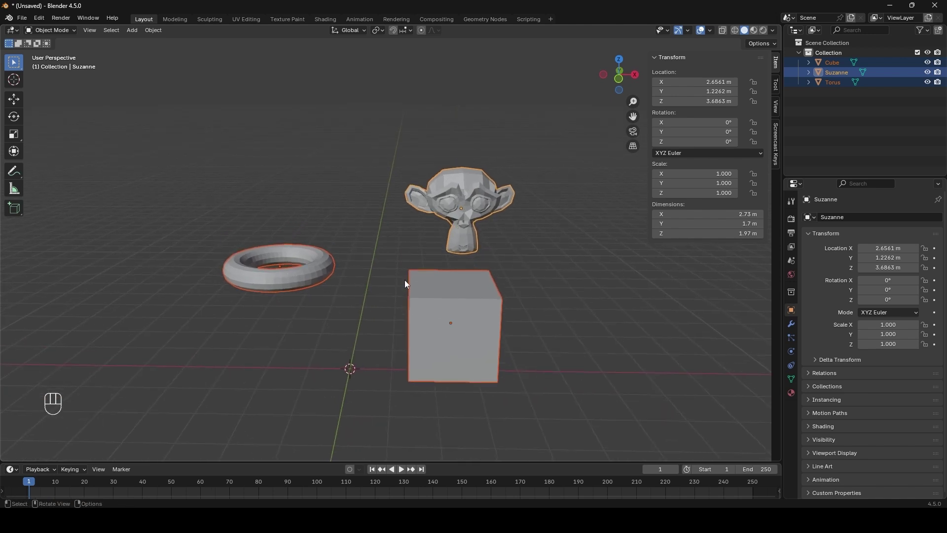
key(ctrl+p)
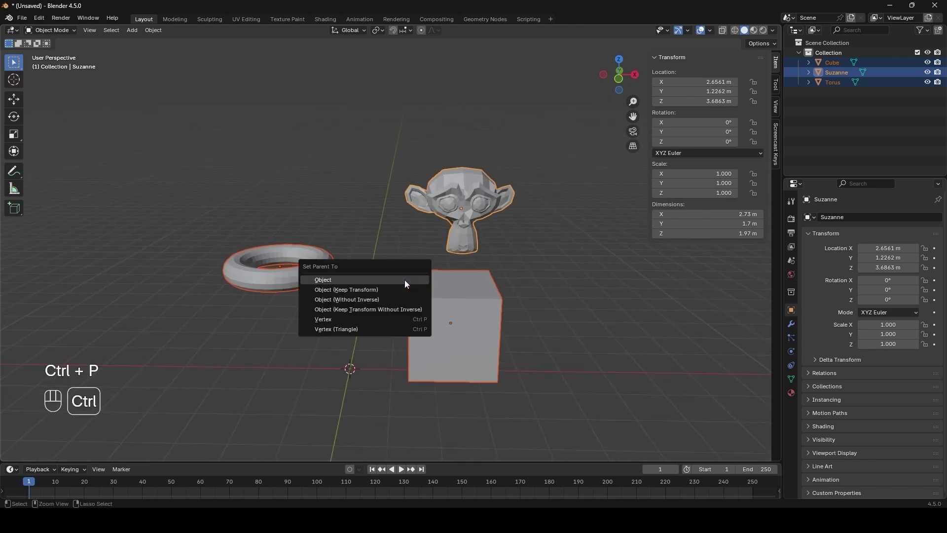
click(352, 279)
middle_drag(374, 279, 304, 262)
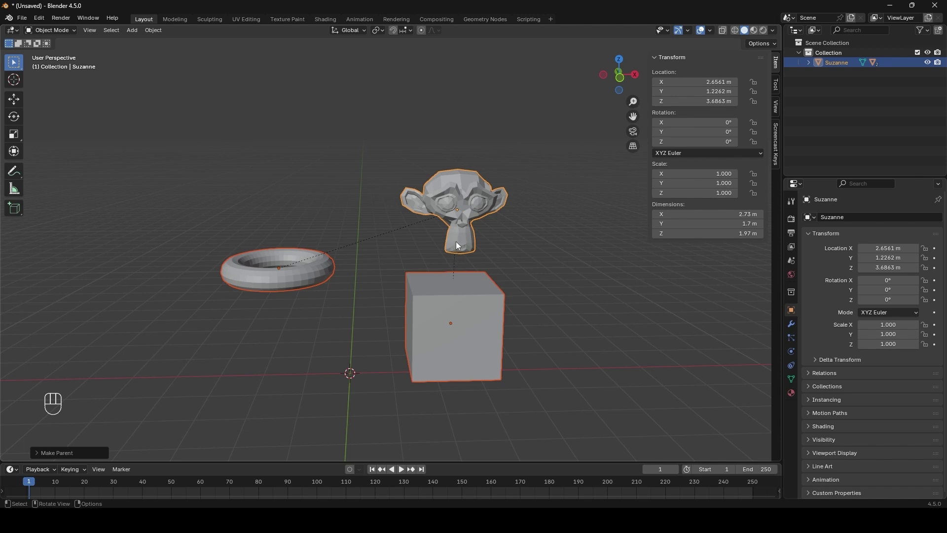
Step: Clear the selection, expand Suzanne's hierarchy in the Outliner, and select only the Suzanne parent object
click(842, 92)
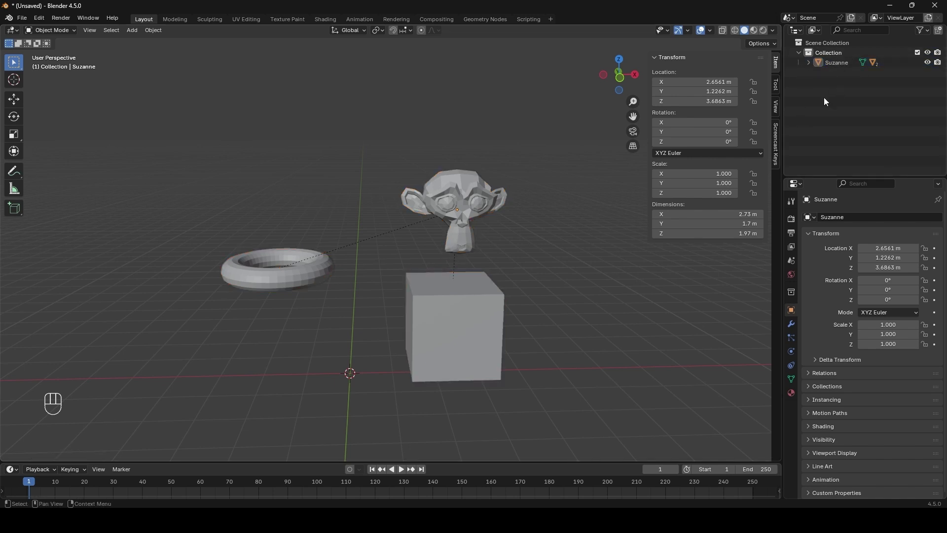
click(809, 62)
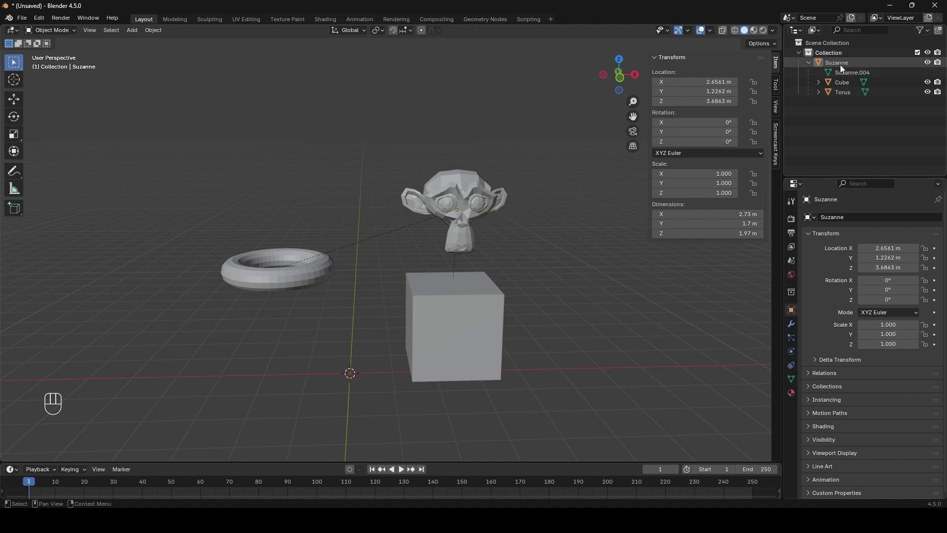
click(828, 63)
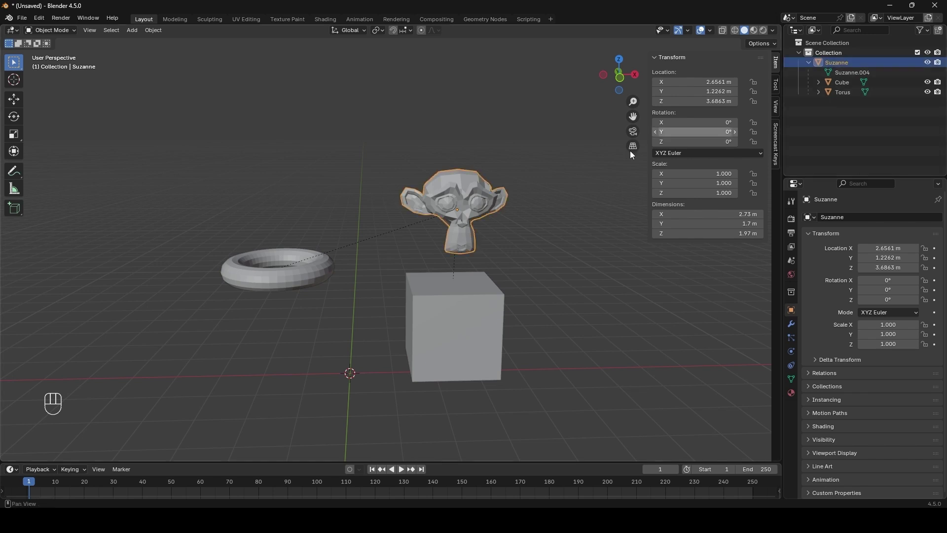
Step: Move the Suzanne parent to about X 4.00, Y 0.86, Z 2.15 m and trackball-rotate it along with its children
key(g)
click(428, 197)
key(r)
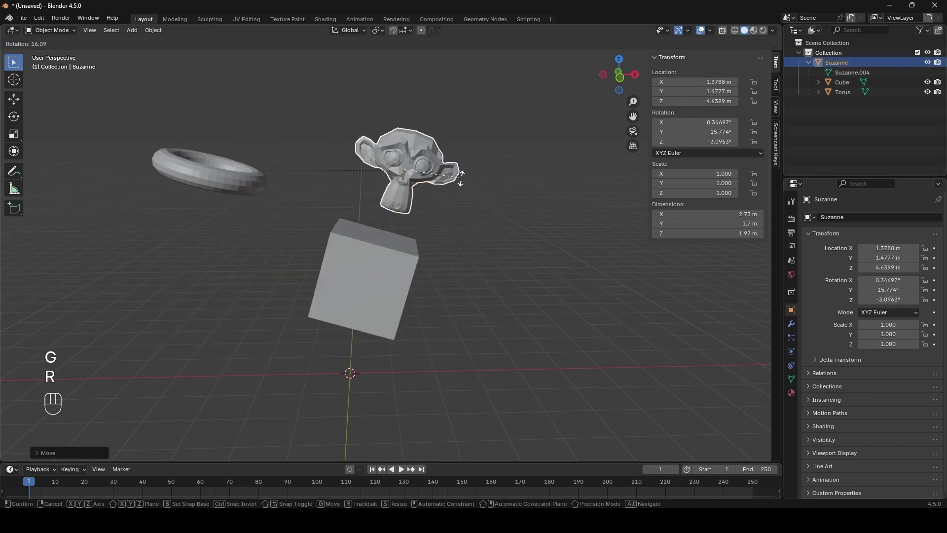
click(430, 271)
key(g)
key(r)
key(r)
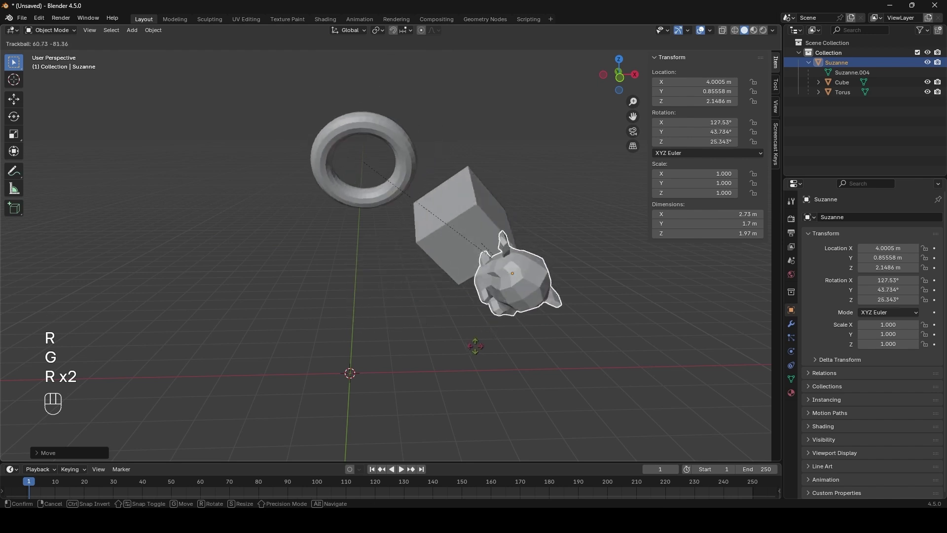
click(419, 282)
Step: Move the Suzanne parent to about X 2.28, Y 1.56, Z 5.27 m, trackball-rotating it until it is nearly upright
key(g)
click(486, 270)
key(g)
key(r)
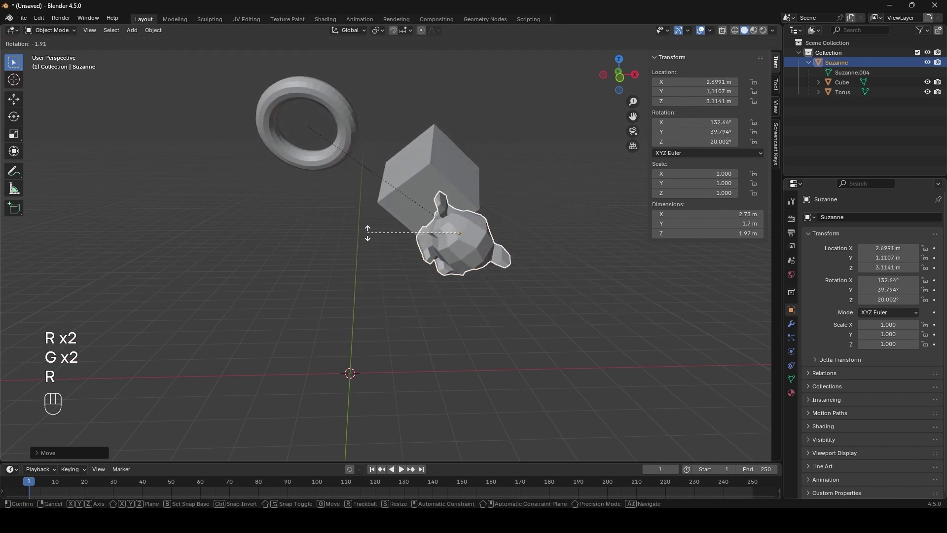
key(r)
click(387, 278)
key(g)
key(r)
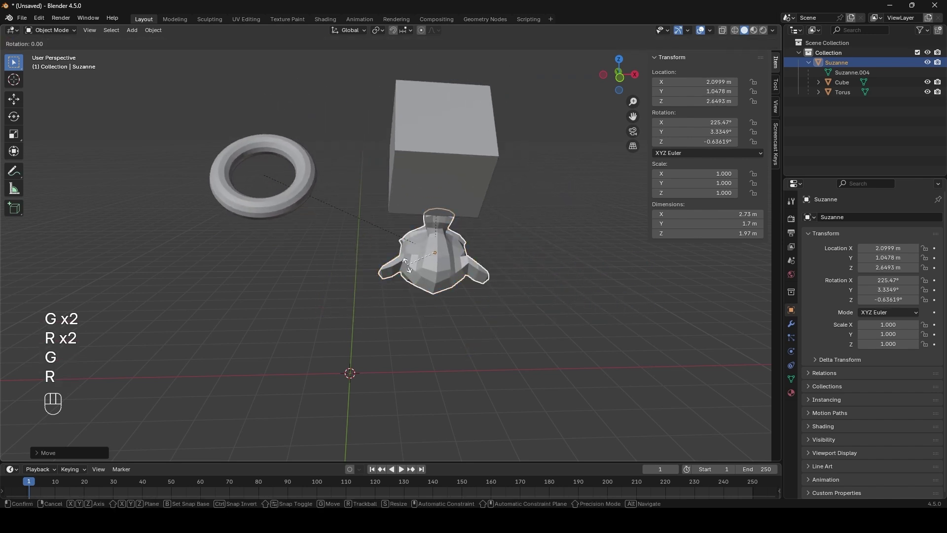
key(r)
click(412, 369)
key(g)
key(r)
key(r)
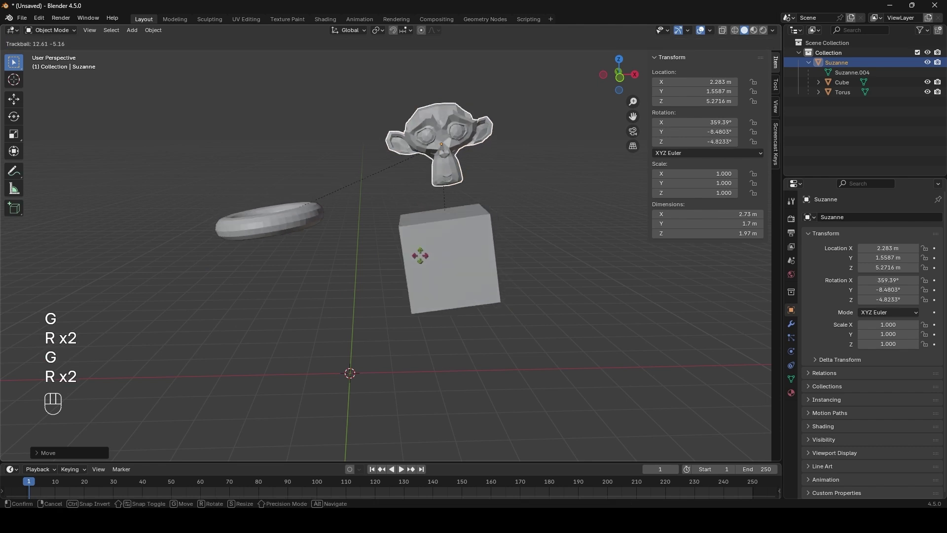
click(414, 272)
Step: Select the cube child, move it, and trackball-rotate it to about X 138°, Y 17°, Z -19°, independently of the monkey
click(427, 259)
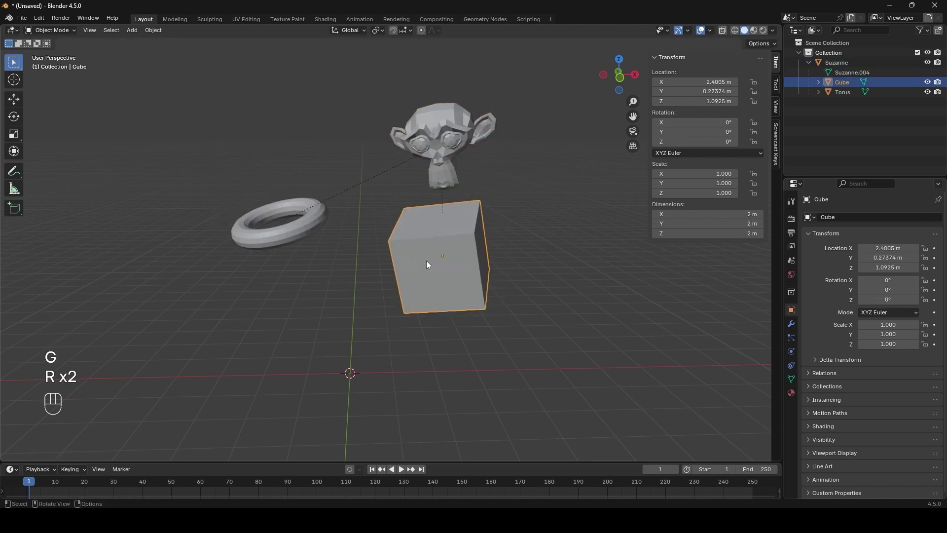
mouse_move(426, 260)
middle_down()
mouse_move(473, 261)
mouse_move(429, 274)
middle_up()
key(g)
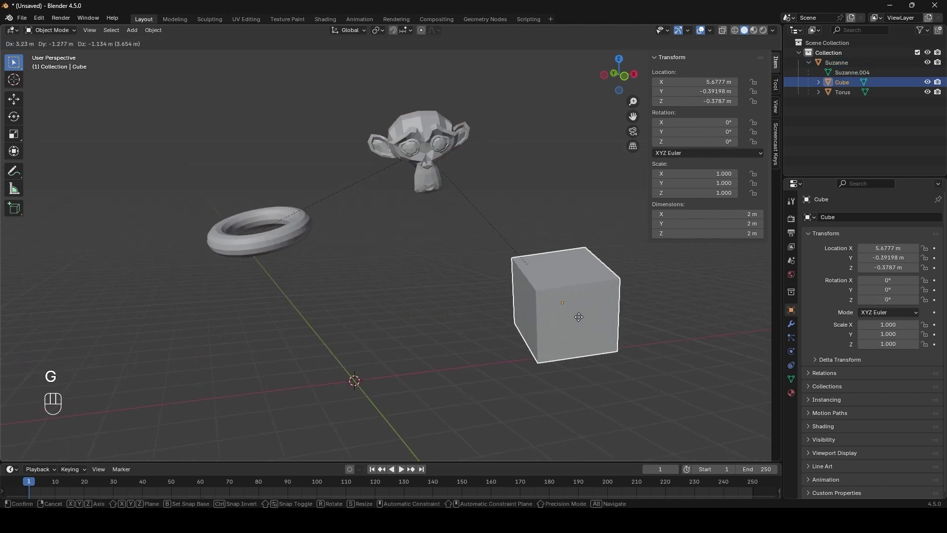
key(g)
key(r)
key(r)
click(596, 211)
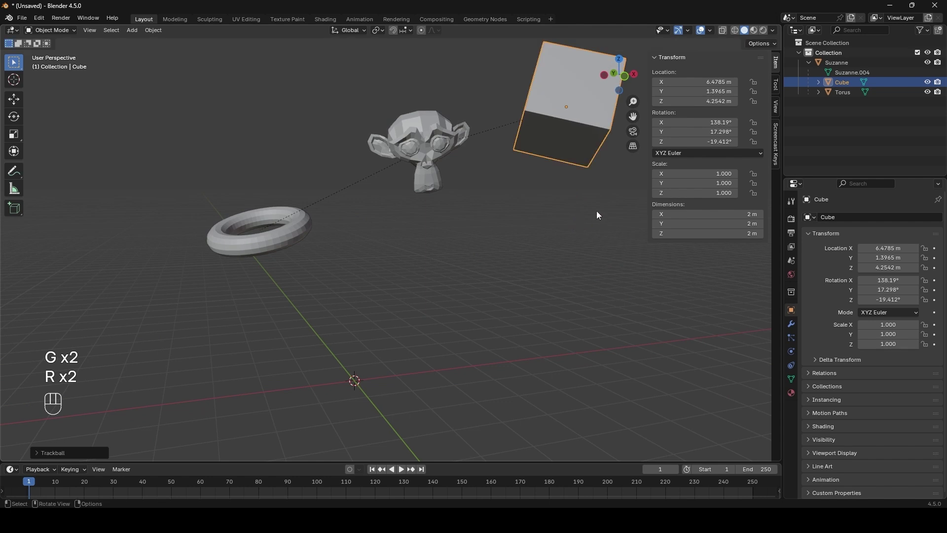
Step: Move the cube child to about X 5.98, Y 0.26, Z 2.11 m and trackball-rotate it to about X 174°, Y 54°, Z -23°
shift+middle_drag(596, 211, 550, 217)
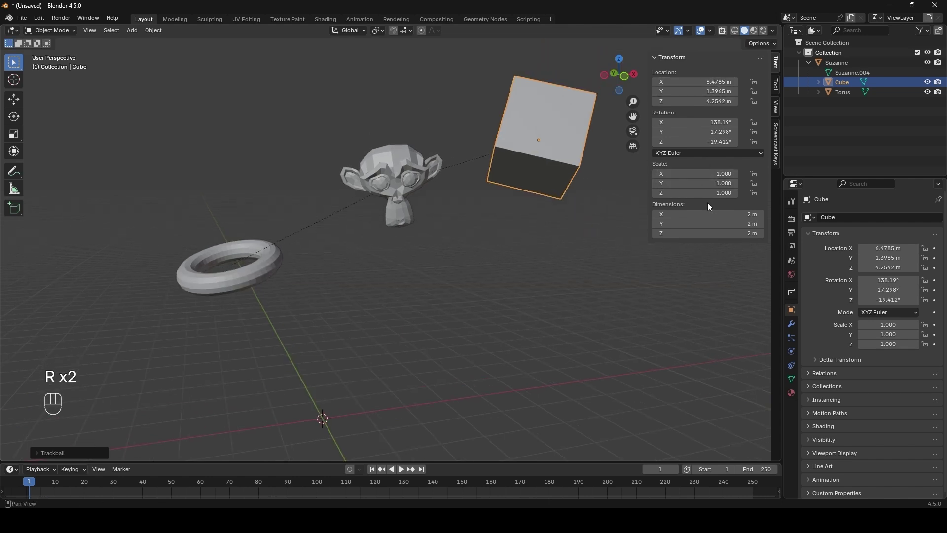
key(alt+g)
key(alt+r)
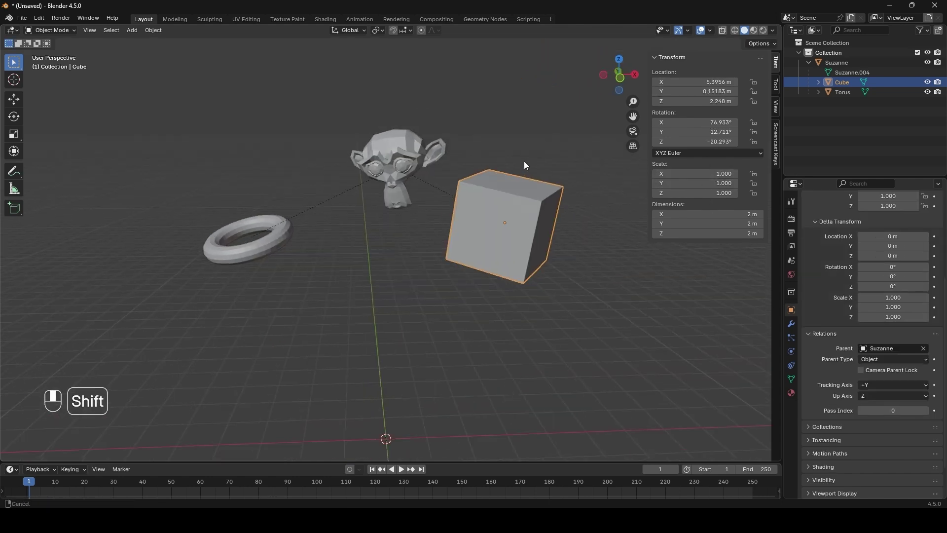
shift+middle_drag(524, 165, 527, 159)
key(g)
click(484, 231)
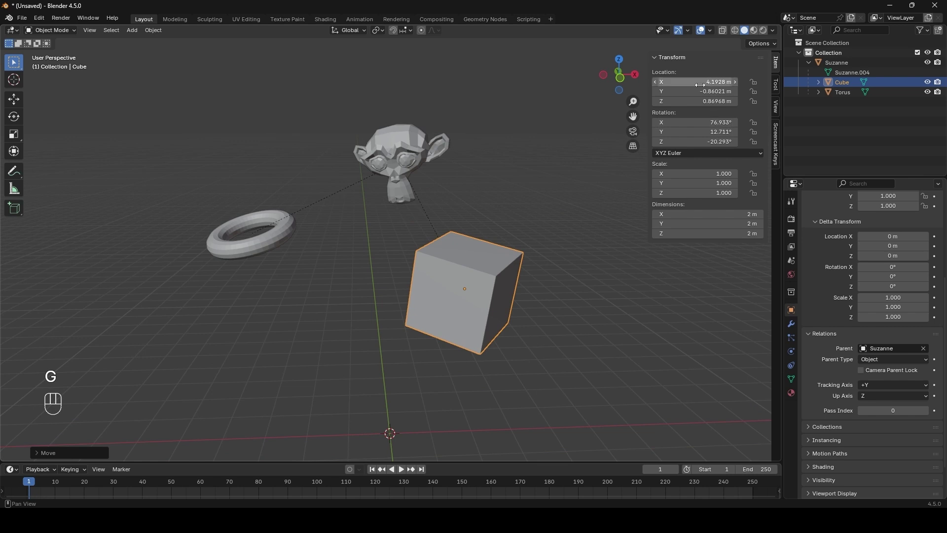
key(g)
key(r)
key(r)
click(395, 149)
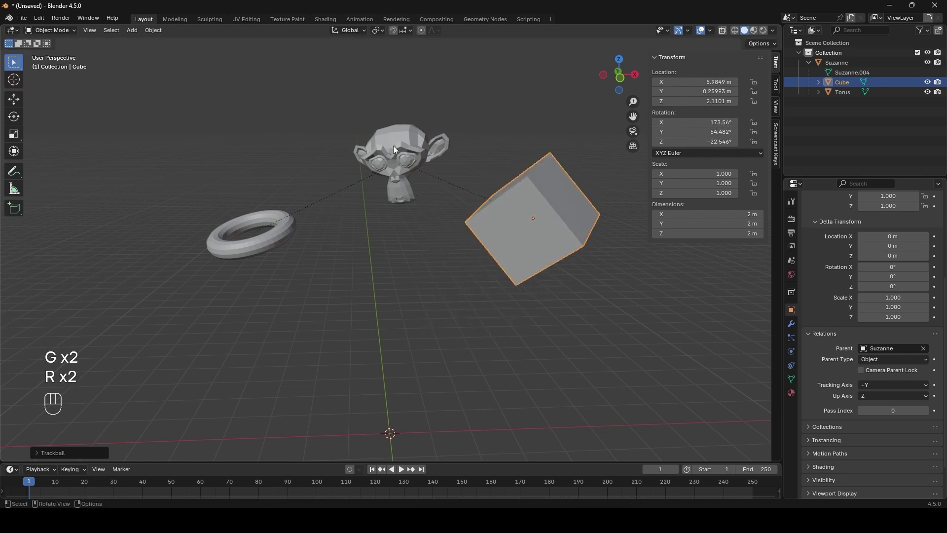
Step: Select the monkey and trackball-rotate it with its children to about X 390°, Y -4°, Z -23°
click(403, 141)
key(r)
key(r)
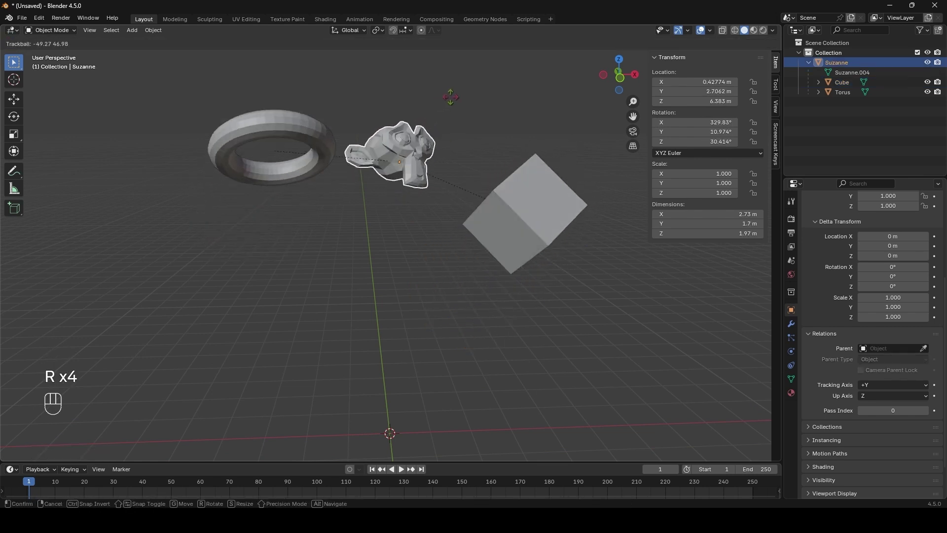
right_click(457, 170)
Step: Select the cube and set its X location to 6 m
click(518, 187)
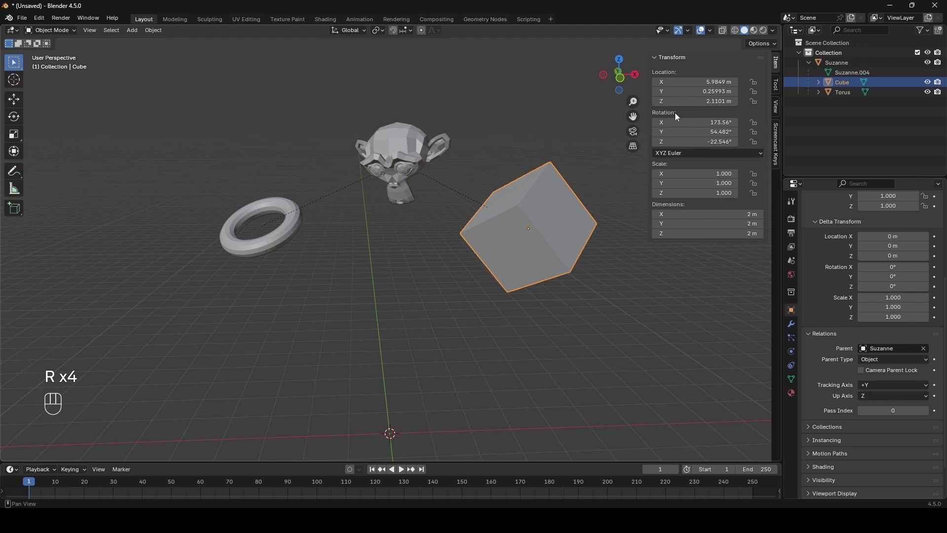
click(700, 81)
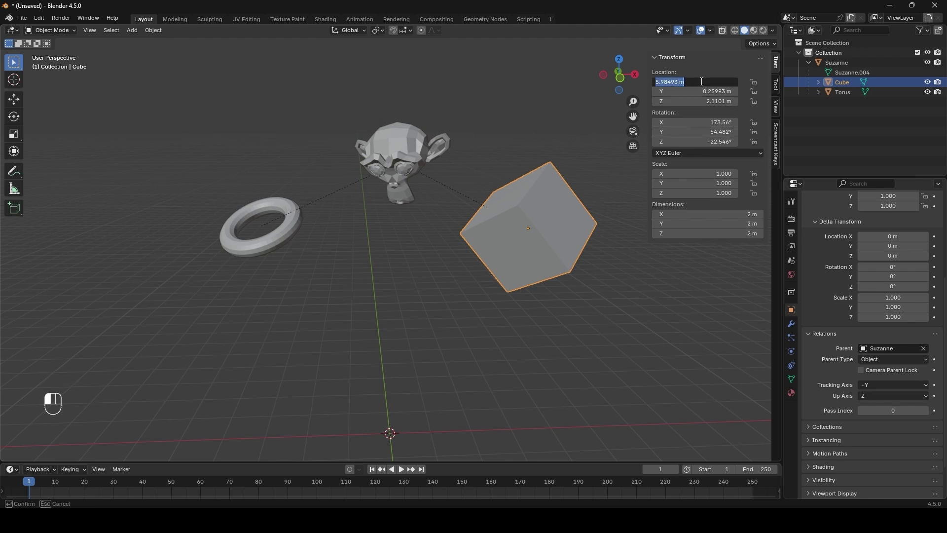
text(6)
key(Return)
Step: Move the monkey to about X 2.28, Y 2.20, Z 3.12 m, and select the cube child
middle_drag(629, 133, 434, 146)
click(428, 142)
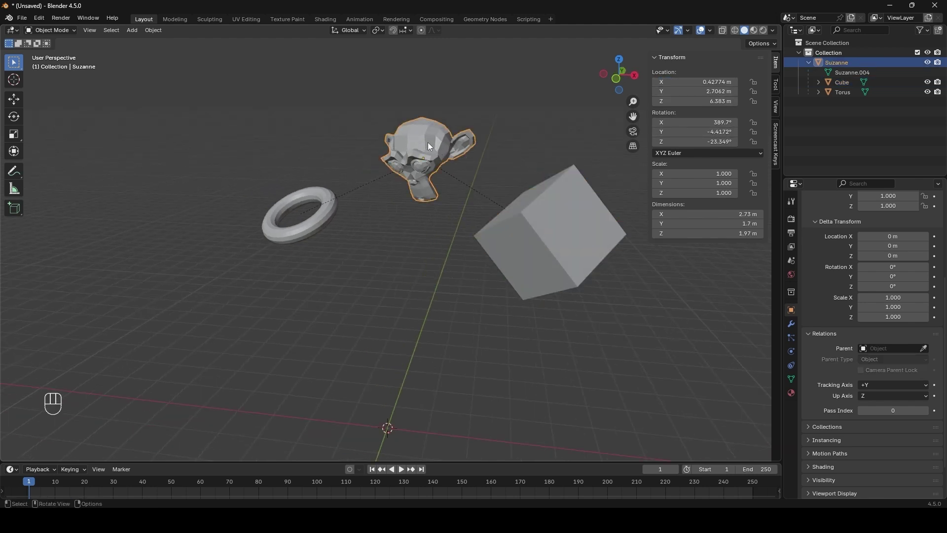
key(g)
click(507, 269)
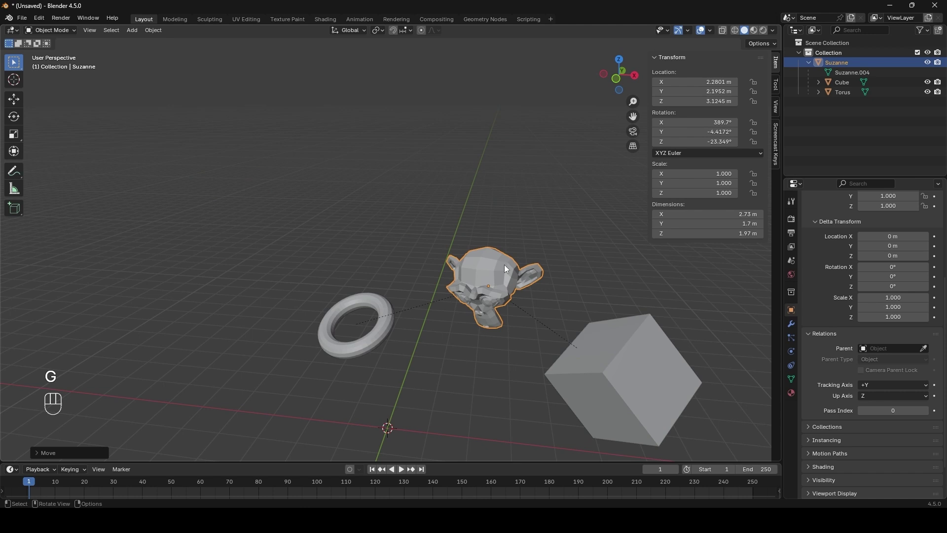
click(610, 364)
shift+middle_drag(539, 263, 509, 225)
Step: Select the monkey, move it to about X 0.11, Y 2.39, Z 5.43 m, and trackball-rotate it to about X 368°, Y -6°, Z 7°
click(453, 226)
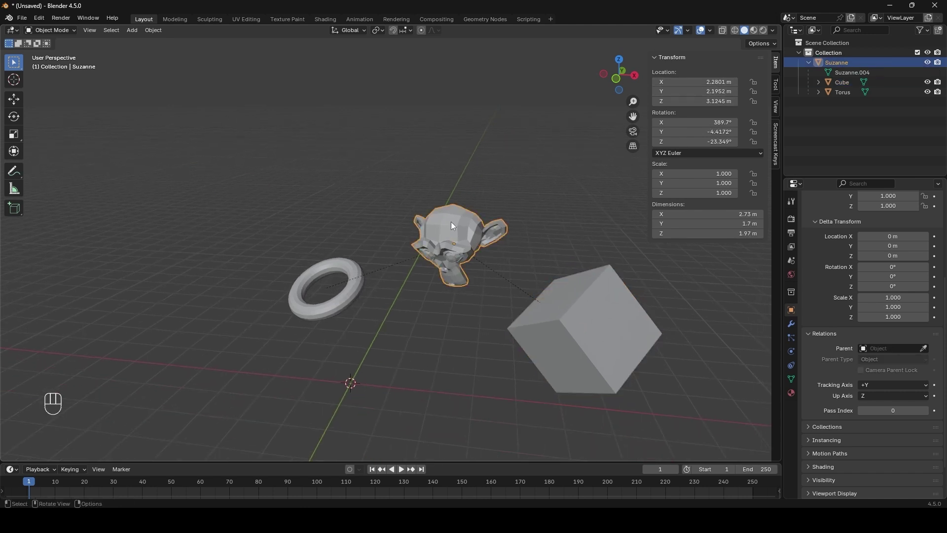
key(r)
key(r)
key(g)
key(r)
key(r)
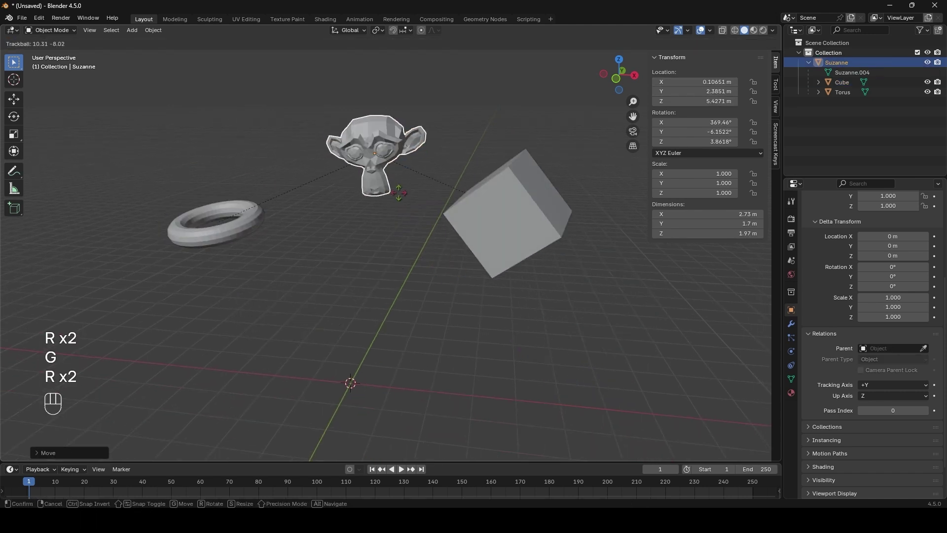
click(436, 214)
Step: Select the cube, the torus and the monkey in turn to examine the individual objects of the hierarchy
shift+middle_drag(436, 214, 358, 199)
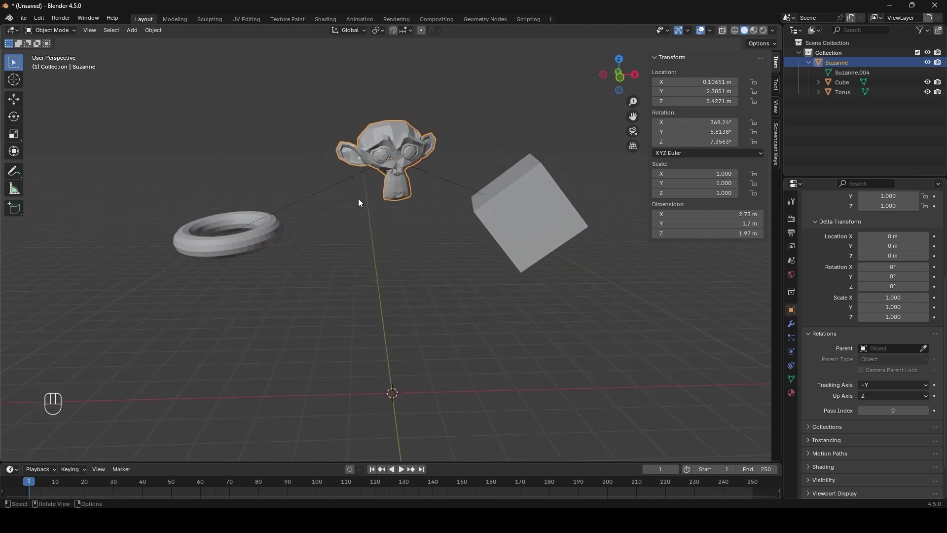
shift+middle_drag(299, 232, 548, 356)
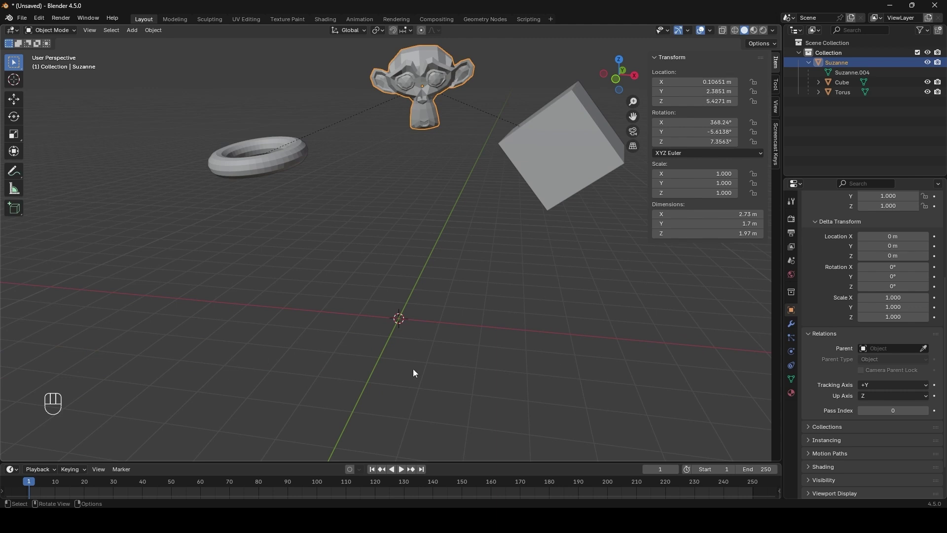
middle_drag(413, 373, 470, 265)
click(510, 206)
click(223, 223)
click(396, 103)
Step: In the cube's Edit Mode with X-ray on, move all its vertices away from the origin, to a local median of about X 2.19, Y -0.01, Z -2.71 m
click(504, 241)
scroll(472, 252, up, 3)
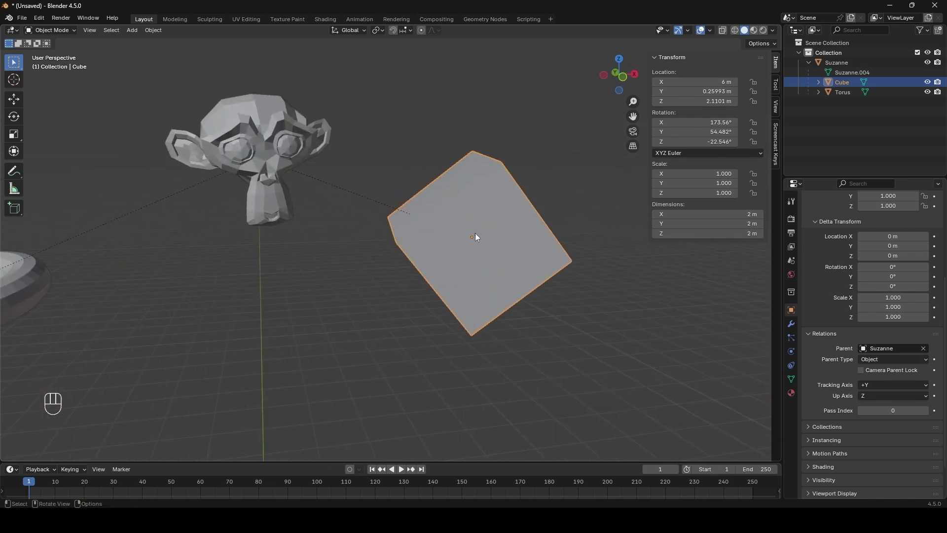
shift+middle_drag(474, 232, 245, 124)
middle_drag(356, 160, 475, 212)
key(Tab)
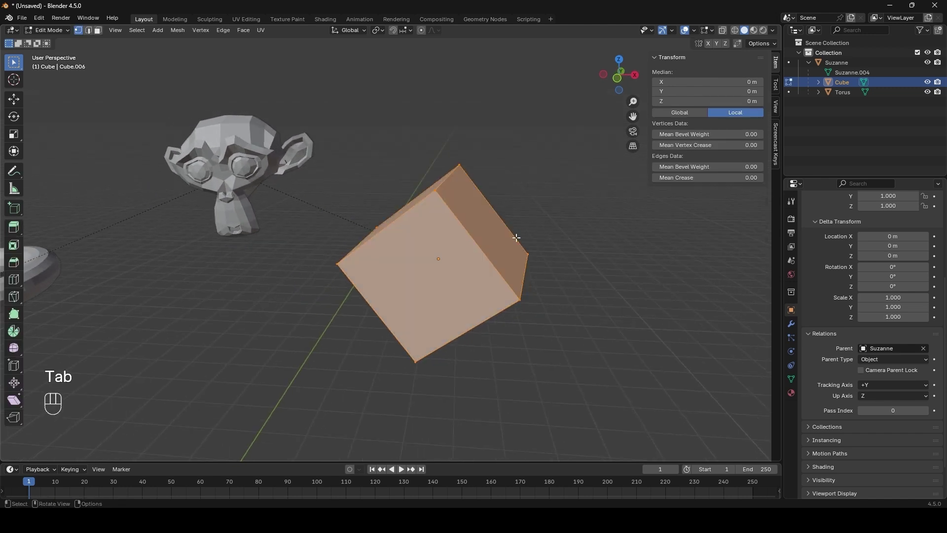
middle_drag(516, 238, 516, 235)
key(alt+z)
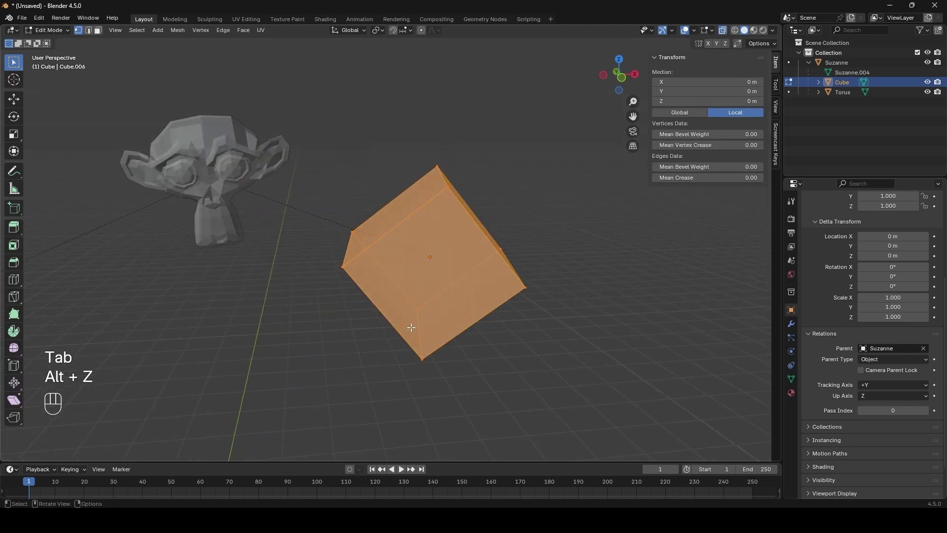
drag(281, 423, 529, 130)
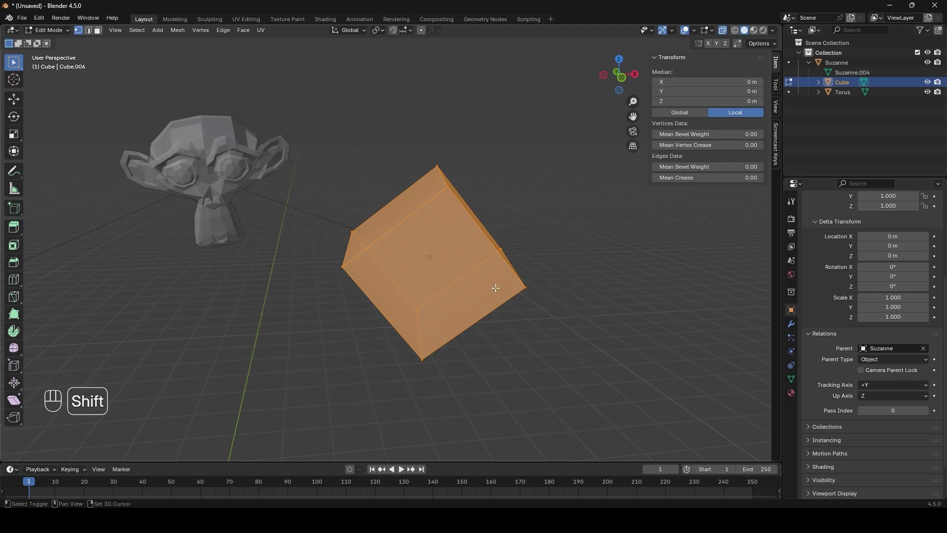
shift+middle_drag(366, 294, 358, 270)
key(g)
click(471, 284)
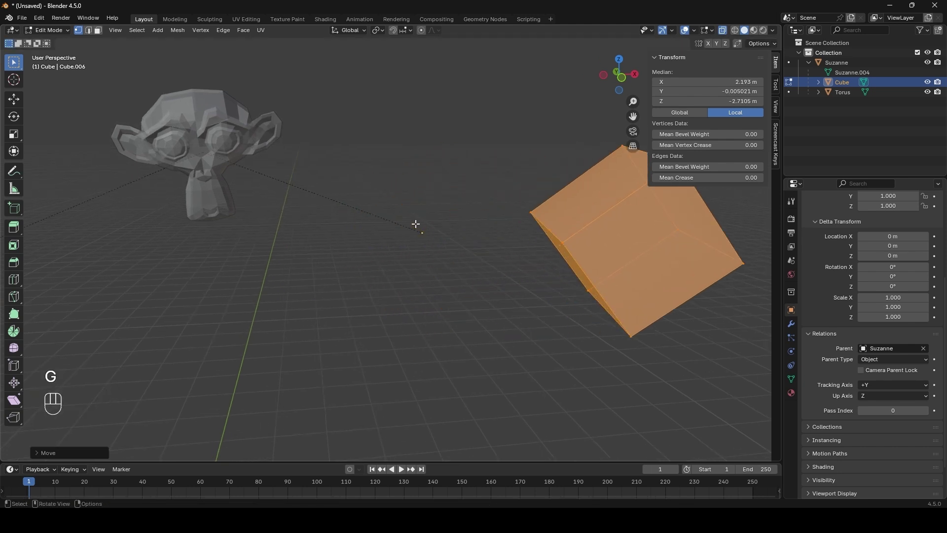
shift+middle_drag(422, 232, 401, 217)
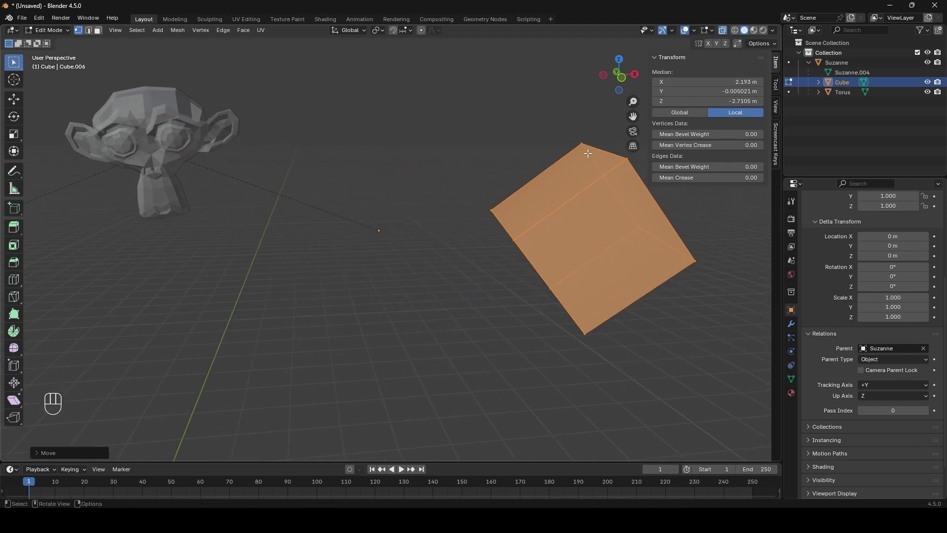
Step: Return the cube to Object Mode, turn X-ray off, and clear the selection
key(Tab)
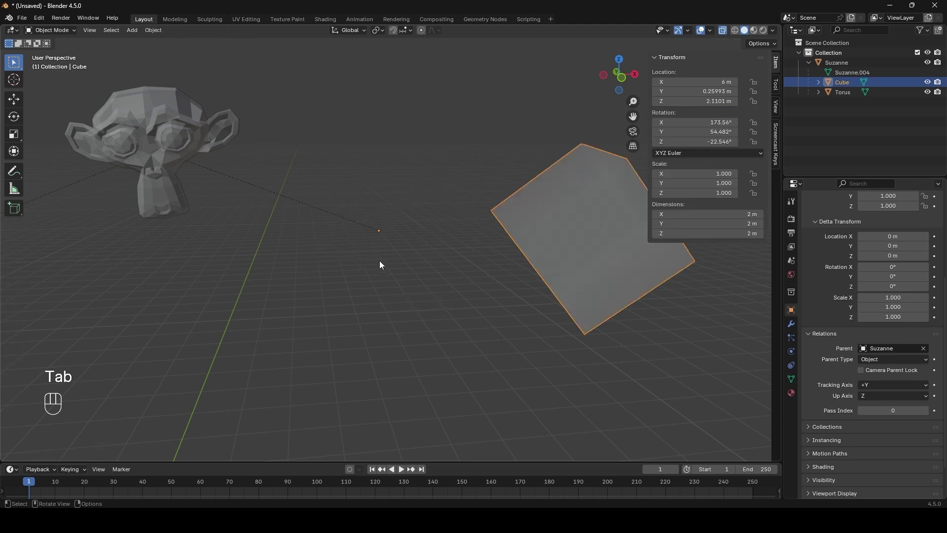
key(alt+g)
key(alt+r)
key(alt+z)
middle_drag(454, 255, 502, 243)
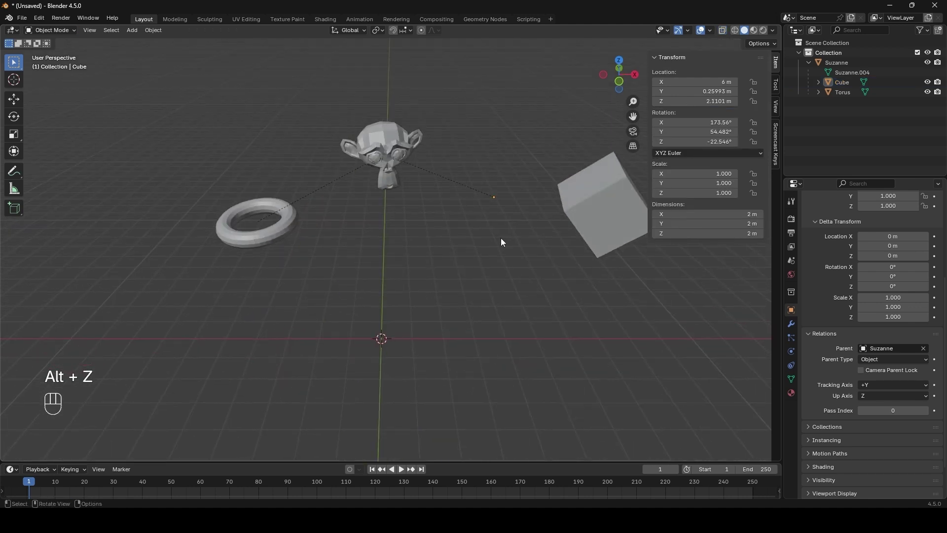
Step: Add a Cube mesh at the world origin and move it in Object Mode along X to about -1.49 m
shift+middle_drag(436, 317, 409, 246)
key(shift+a)
mouse_move(404, 217)
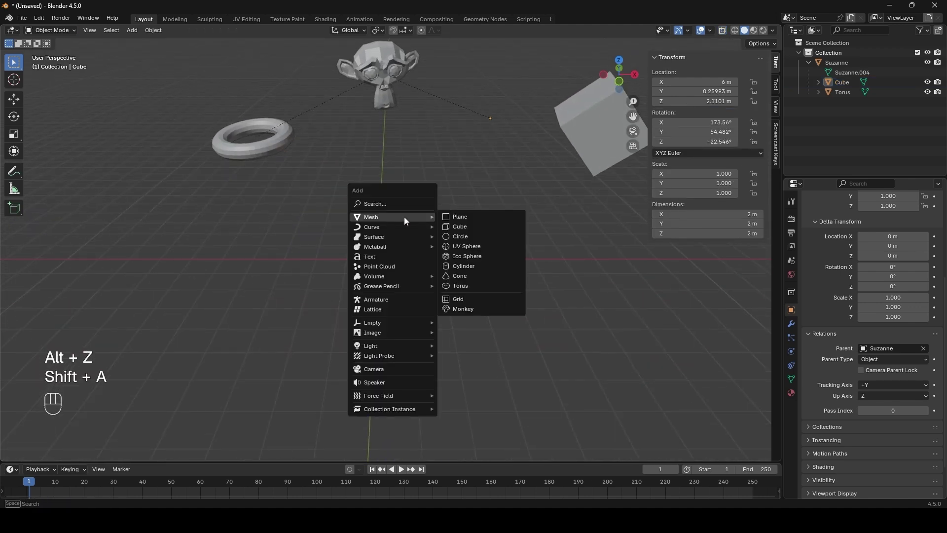
click(478, 224)
scroll(450, 274, up, 3)
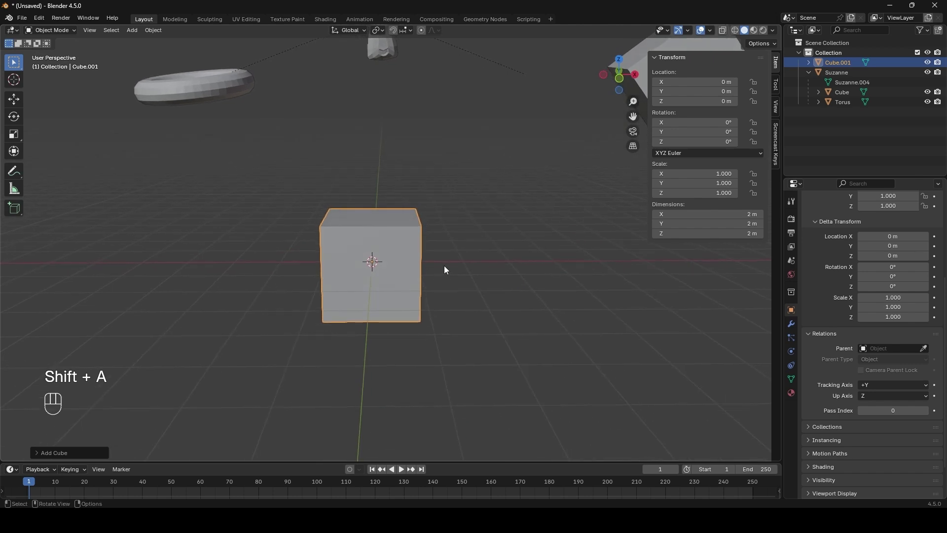
click(404, 265)
middle_drag(406, 270, 459, 283)
key(Tab)
click(552, 276)
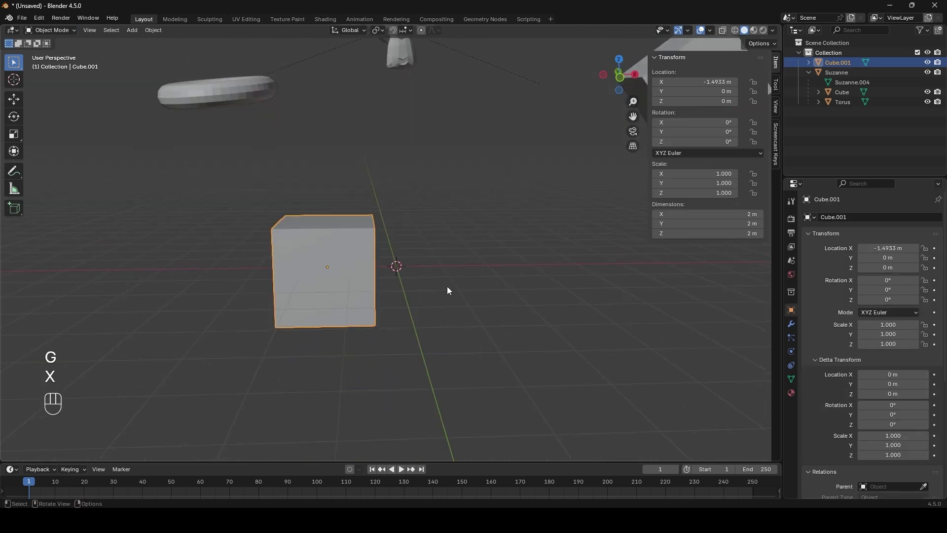
Step: Add a second Cube mesh at the world origin and switch it to Edit Mode
key(shift+a)
mouse_move(451, 286)
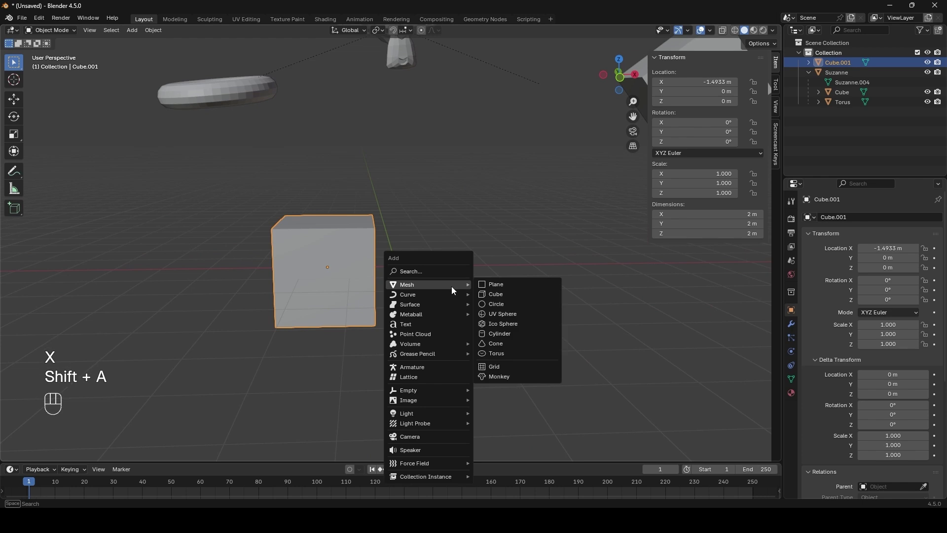
click(518, 294)
key(Tab)
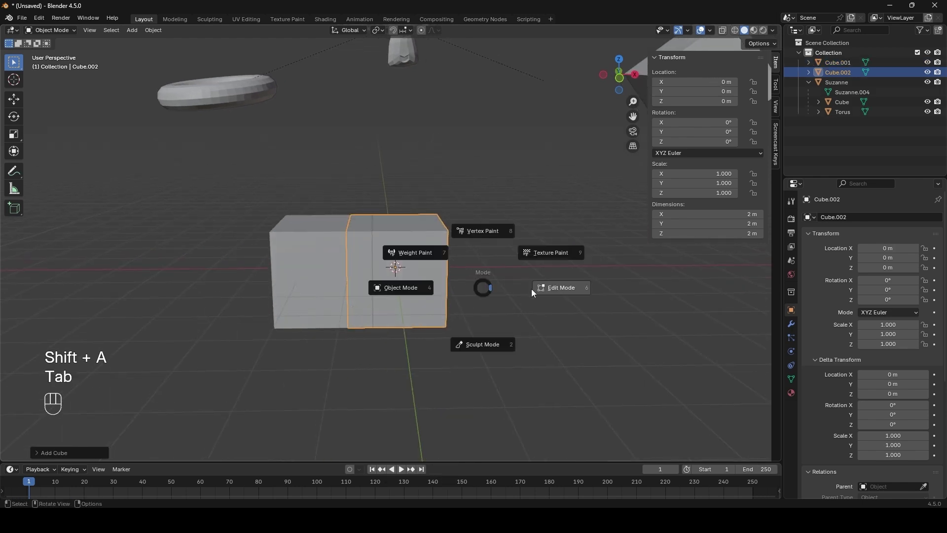
click(540, 286)
Step: With X-ray on, move all of the second cube's vertices along positive X in Edit Mode and return it to Object Mode
drag(554, 167, 306, 401)
key(alt+z)
drag(546, 182, 347, 327)
key(g)
key(y)
key(x)
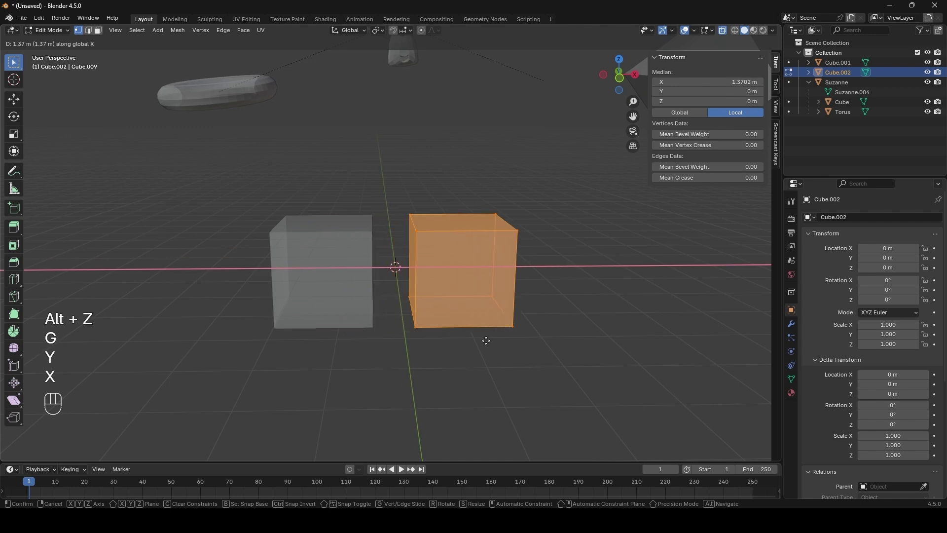
click(470, 335)
key(Tab)
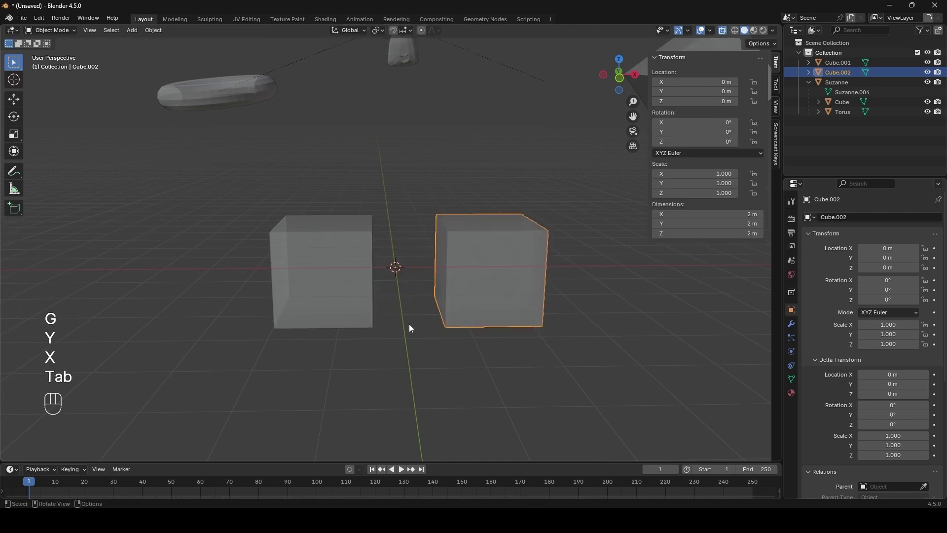
Step: Turn X-ray off and compare the location values of the two new cubes
click(410, 324)
middle_drag(409, 324, 419, 278)
key(alt+z)
scroll(428, 306, up, 4)
scroll(434, 269, down, 3)
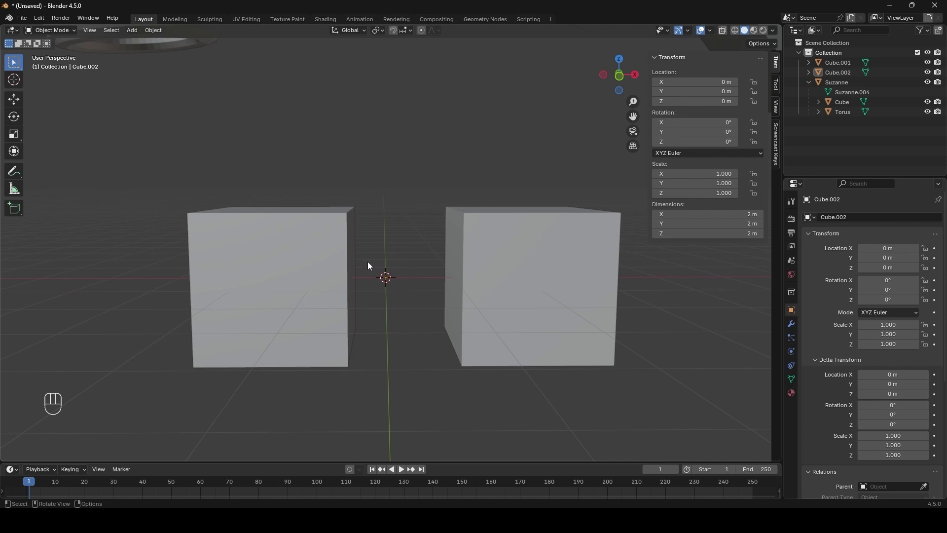
click(324, 261)
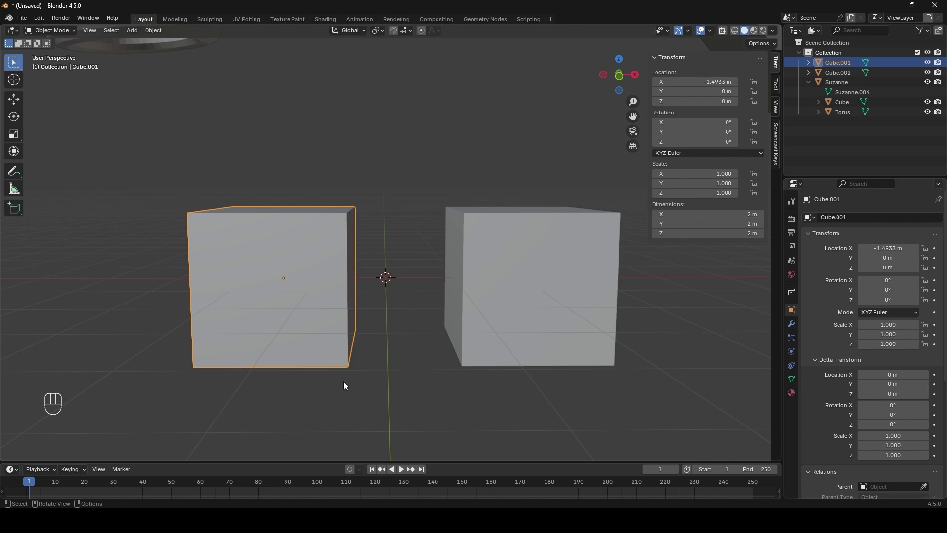
click(558, 270)
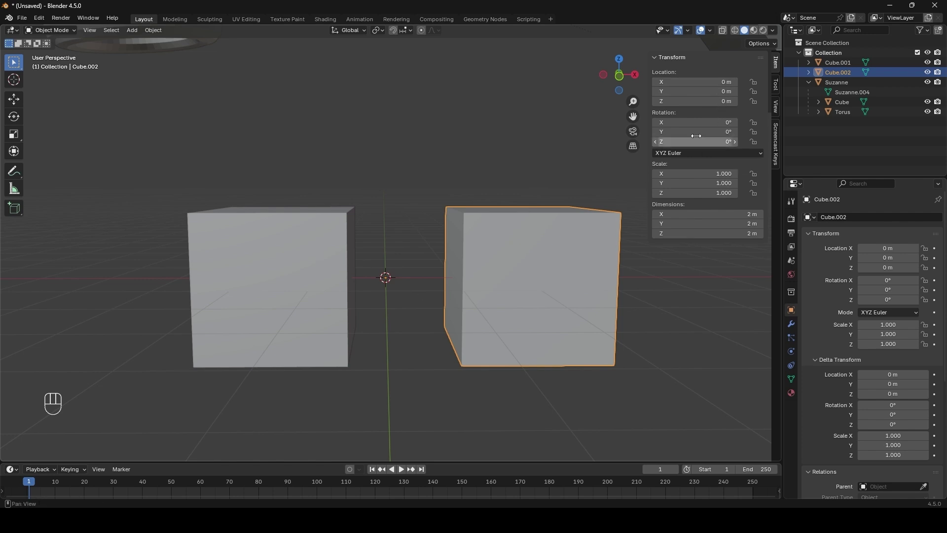
Step: Apply All Transforms to the cube that was moved in Object Mode
click(317, 256)
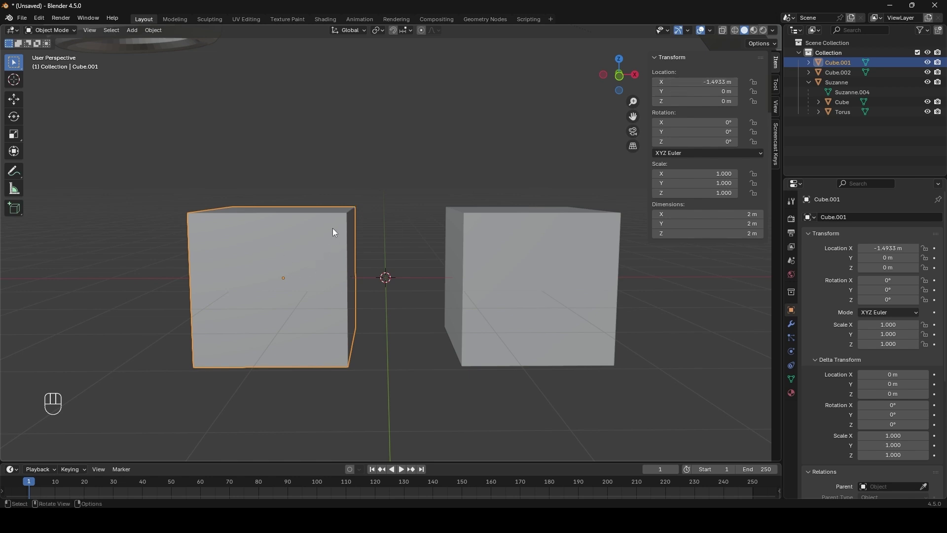
middle_drag(330, 225, 347, 247)
key(ctrl+a)
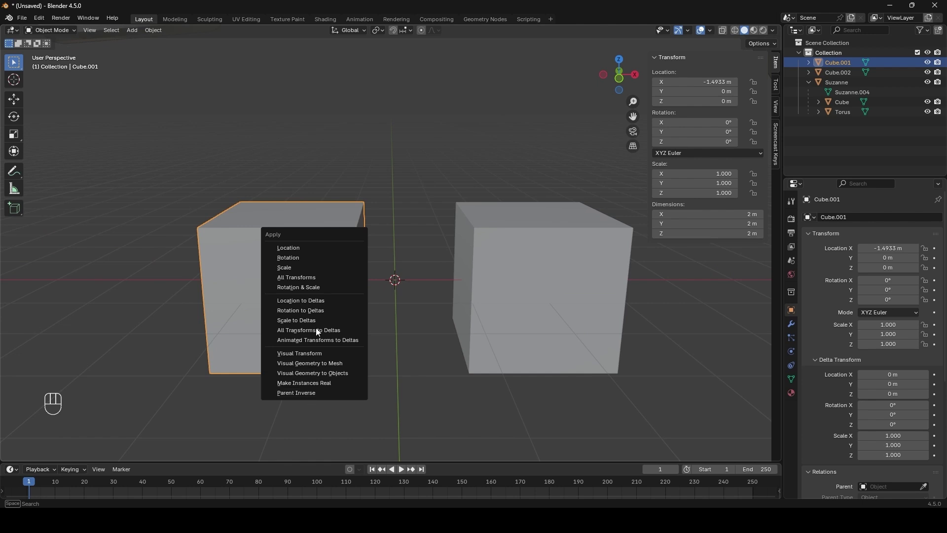
click(299, 277)
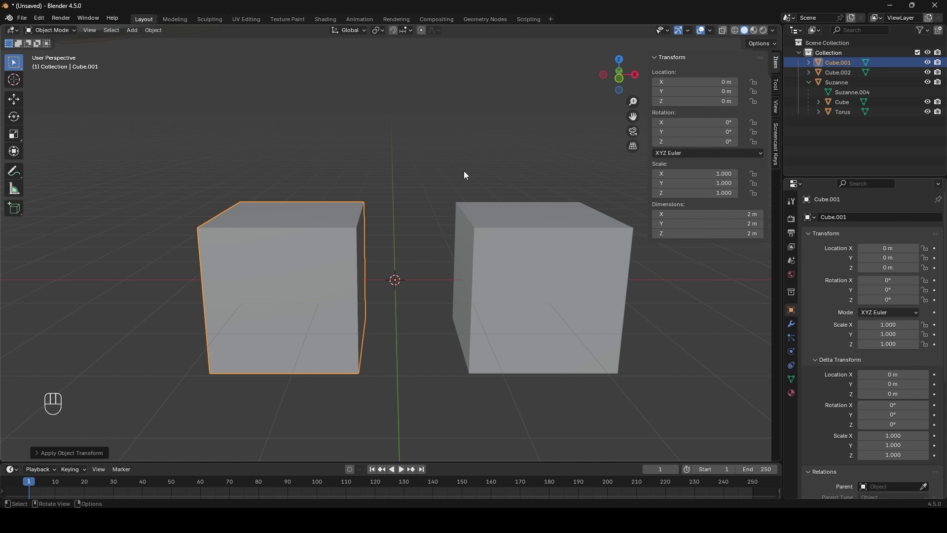
Step: Select the two cubes beside the world origin together and delete them
middle_drag(466, 176, 555, 254)
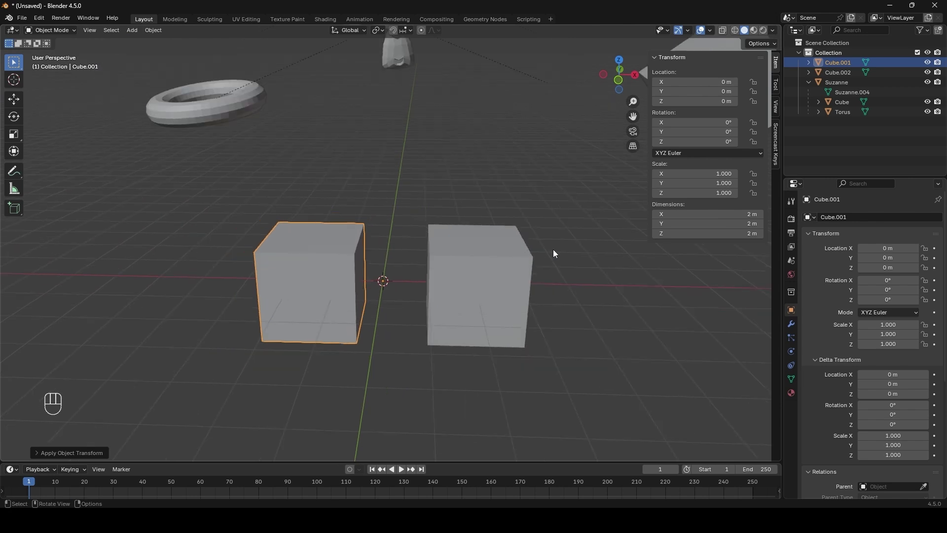
click(470, 233)
drag(496, 197, 343, 309)
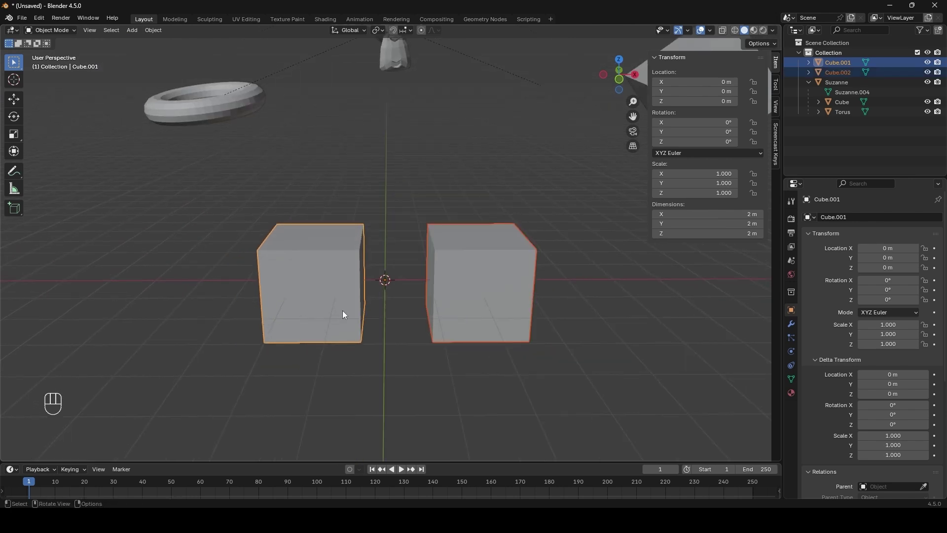
key(x)
click(395, 295)
Step: Add a Cube mesh, move it to about X 0.81, Y 2.15, Z 2.25 m, and rotate it freely to about -34.5°, 17.8°, -15.2°
key(shift+a)
mouse_move(421, 257)
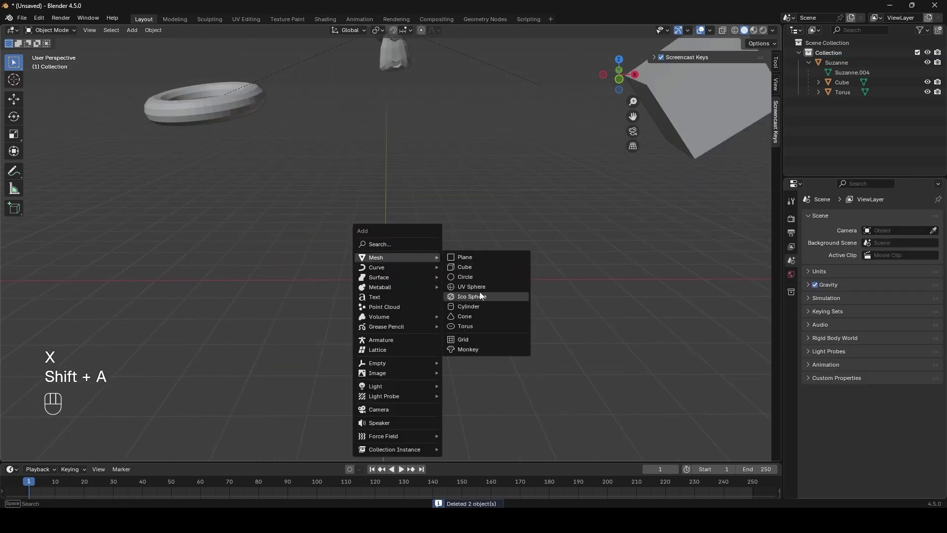
click(489, 274)
mouse_move(485, 276)
middle_down()
mouse_move(270, 258)
mouse_move(412, 260)
mouse_move(473, 271)
middle_up()
key(g)
click(477, 149)
key(r)
click(484, 220)
key(g)
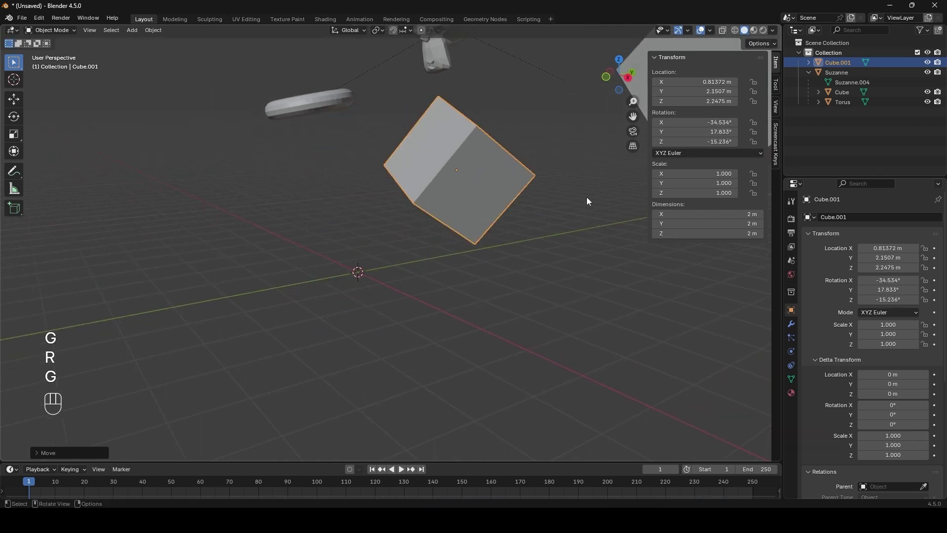
click(586, 197)
Step: Scale the rotated cube non-uniformly to about X 0.750, Y 0.935, Z 1.178, including a resize along Z
key(s)
click(541, 179)
key(z)
mouse_move(539, 184)
middle_down()
mouse_move(497, 242)
mouse_move(523, 232)
middle_up()
key(s)
key(z)
click(547, 213)
Step: Apply All Transforms to the moved, rotated and scaled cube
middle_drag(576, 194, 434, 238)
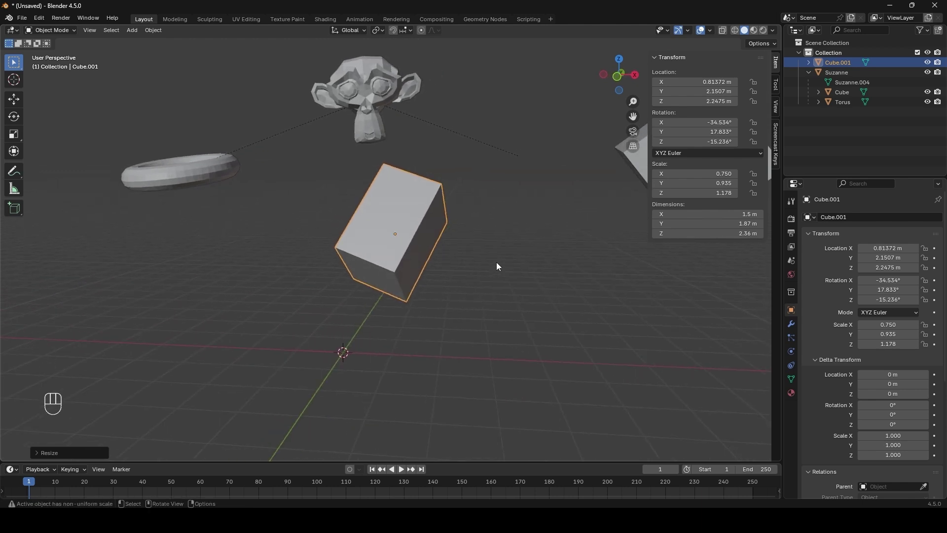
scroll(496, 262, up, 3)
middle_drag(503, 239, 542, 270)
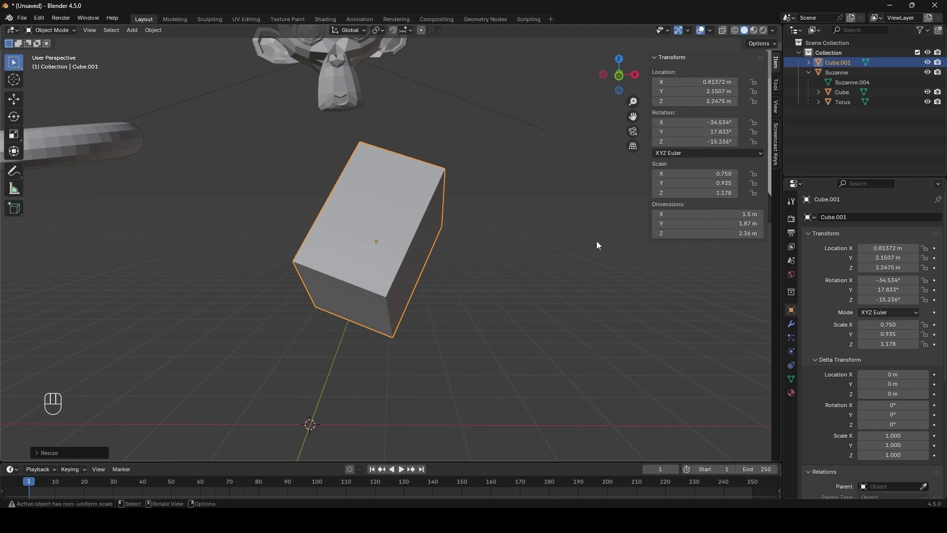
shift+middle_drag(527, 253, 501, 245)
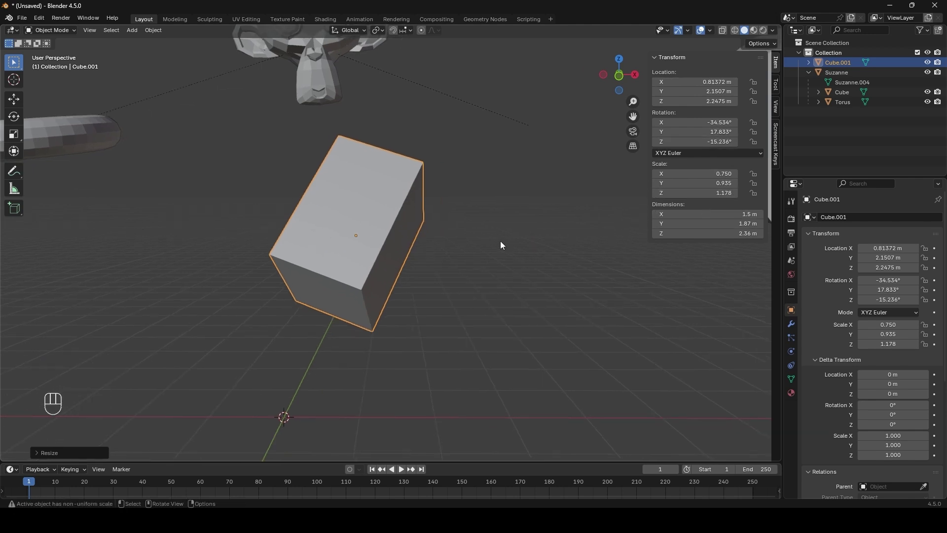
middle_drag(500, 241, 468, 286)
key(ctrl+a)
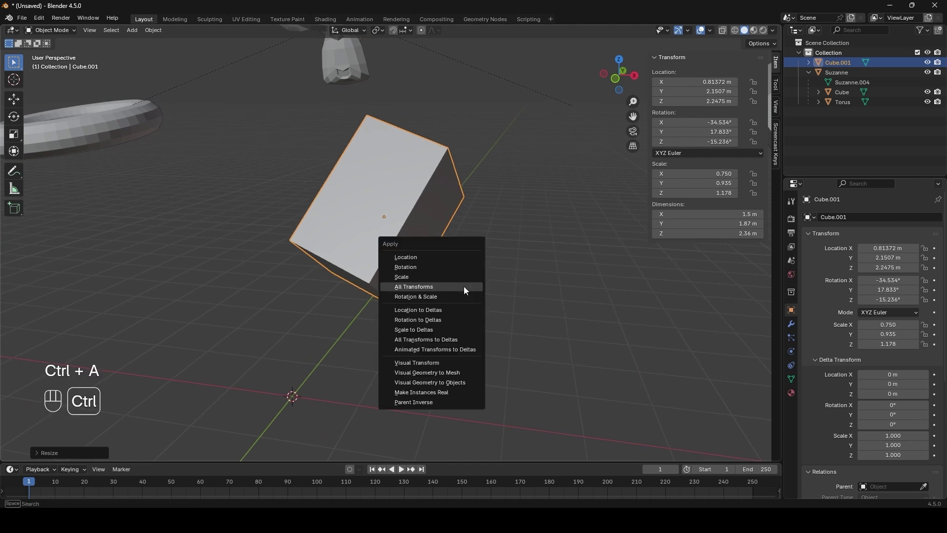
click(431, 292)
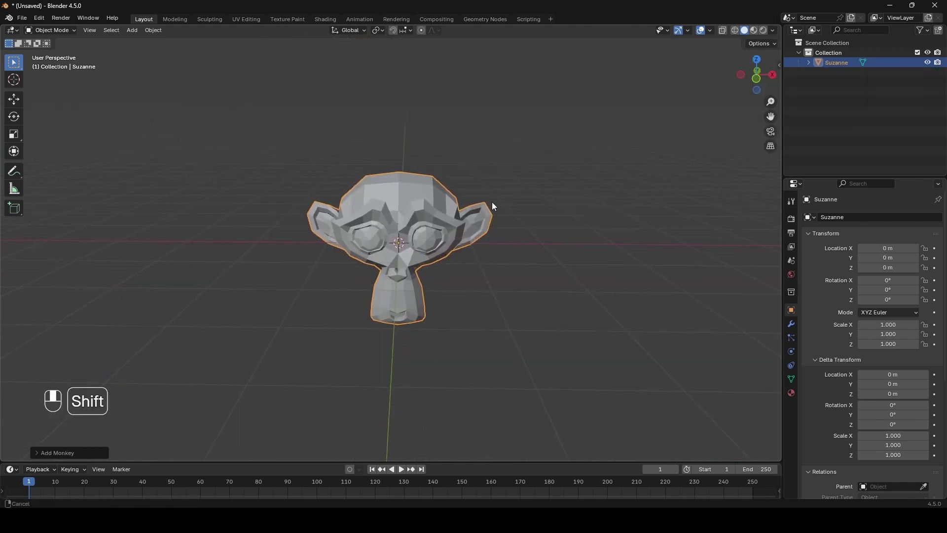
Step: Save the Suzanne scene as a new file named Tutorial in the cube_diorama folder
click(22, 19)
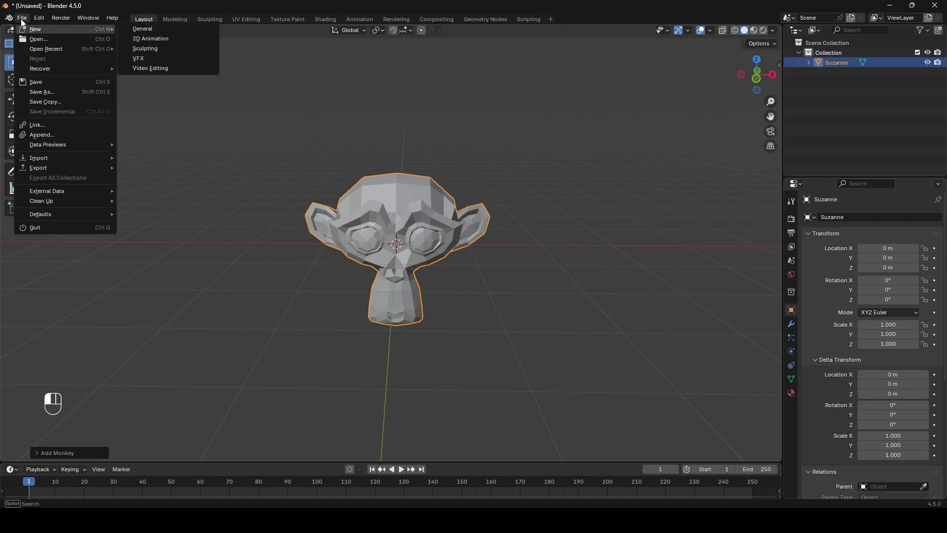
click(56, 93)
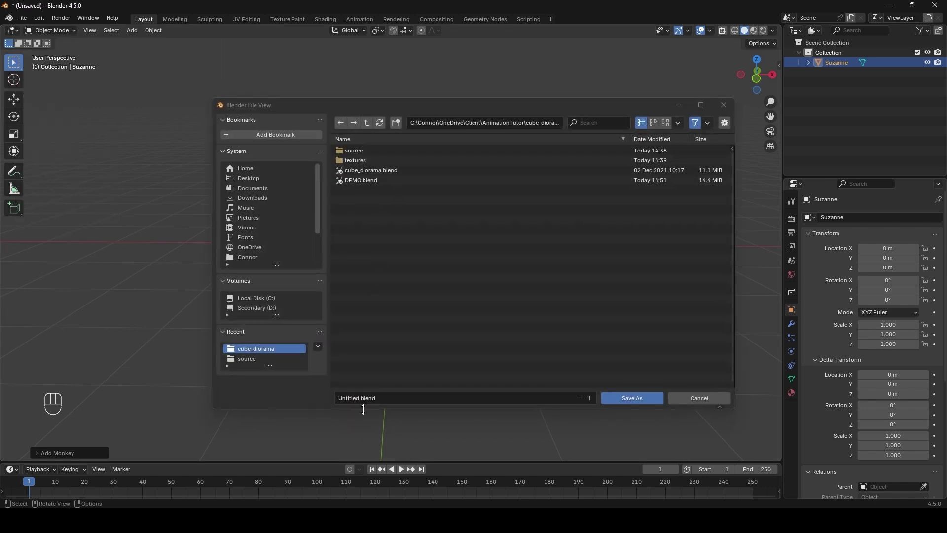
click(395, 394)
text(Tutorial)
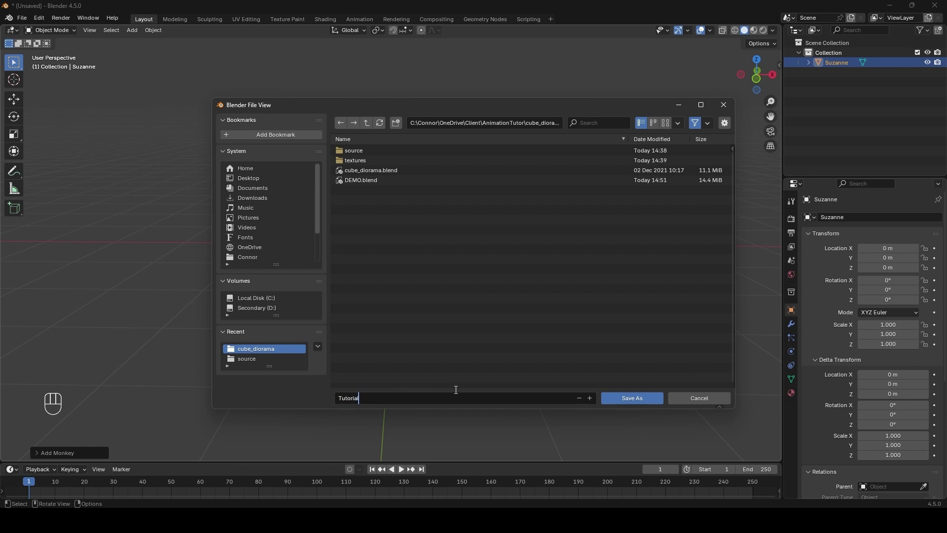
key(Return)
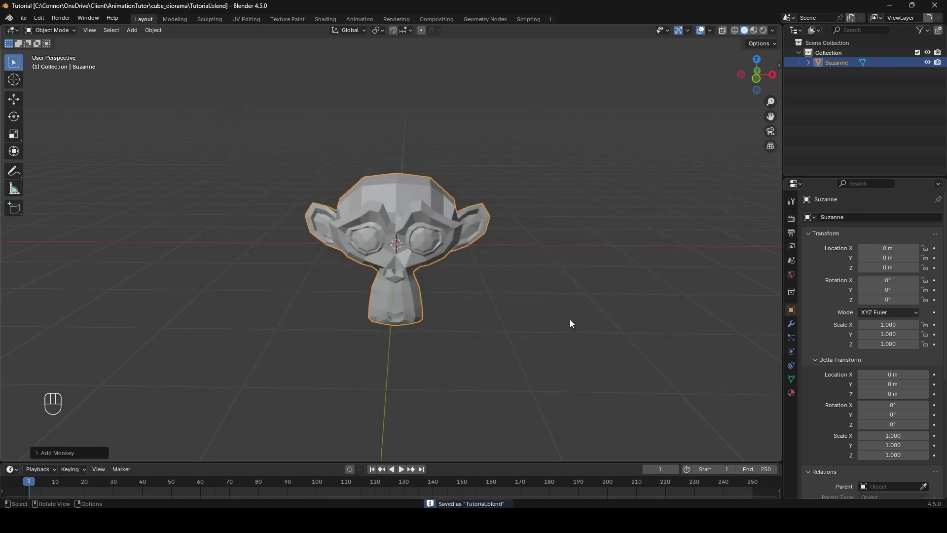
Step: Clear the selection and examine the General and VFX workspace presets that can be added
click(502, 160)
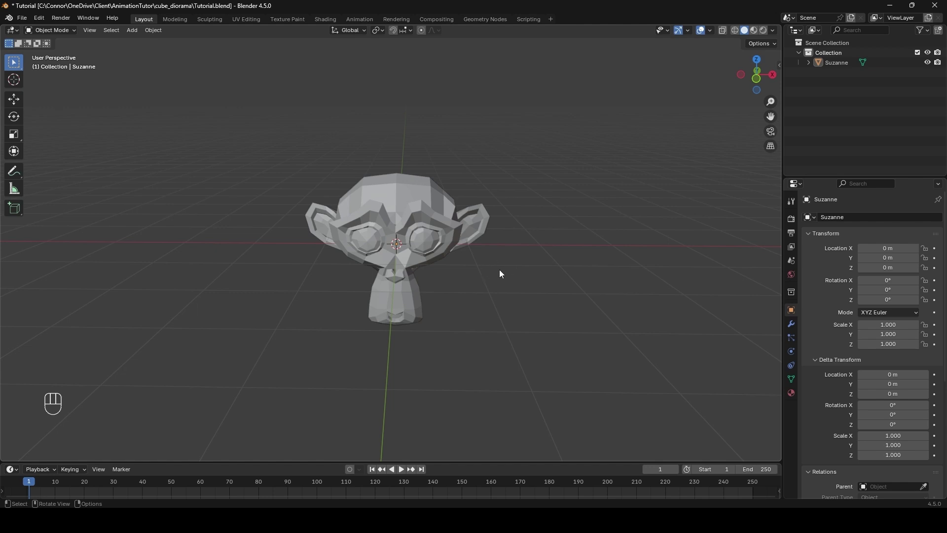
shift+middle_drag(501, 256, 471, 274)
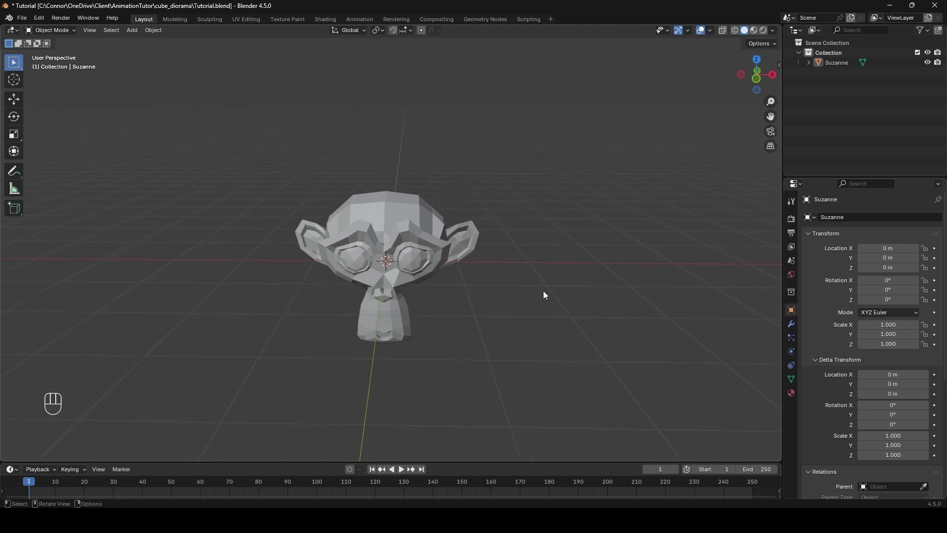
mouse_move(543, 291)
middle_down()
mouse_move(518, 294)
mouse_move(560, 303)
mouse_move(514, 302)
mouse_move(531, 282)
middle_up()
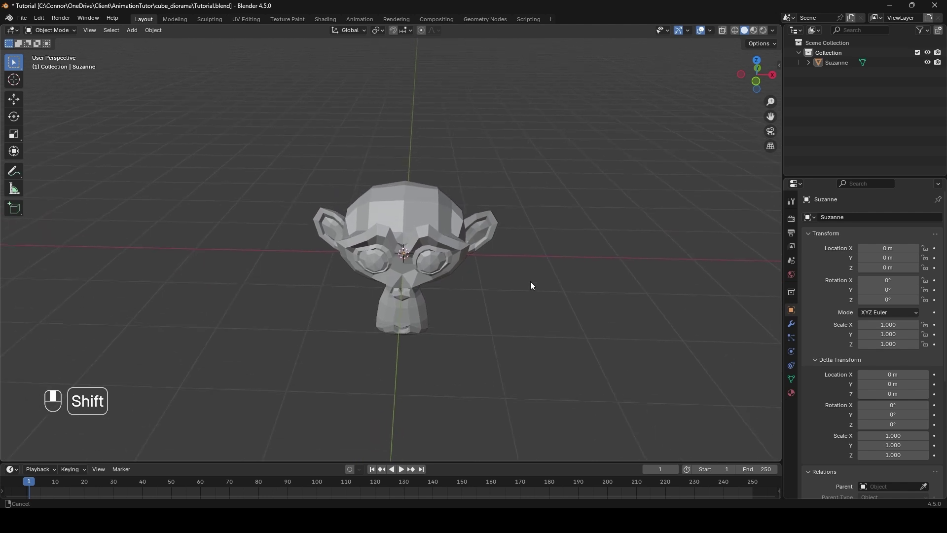
scroll(532, 281, down, 1)
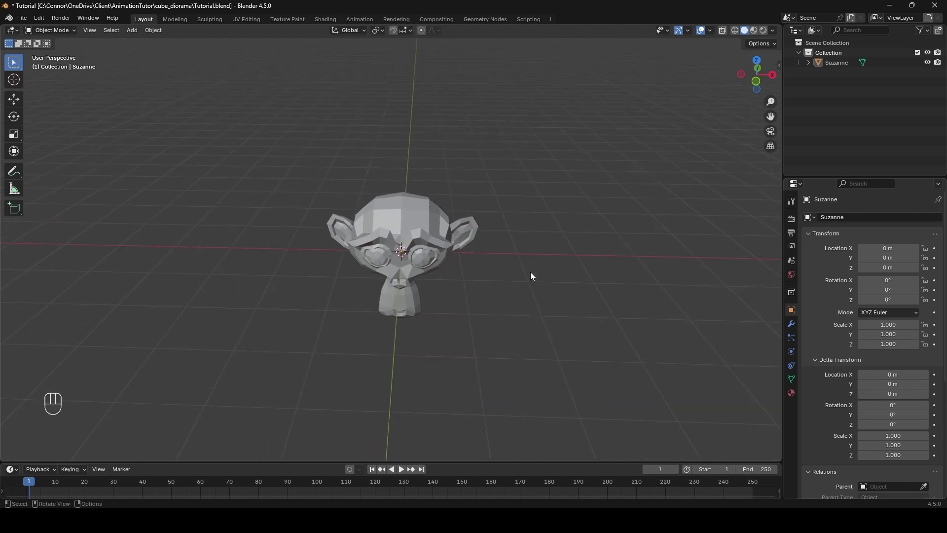
click(549, 20)
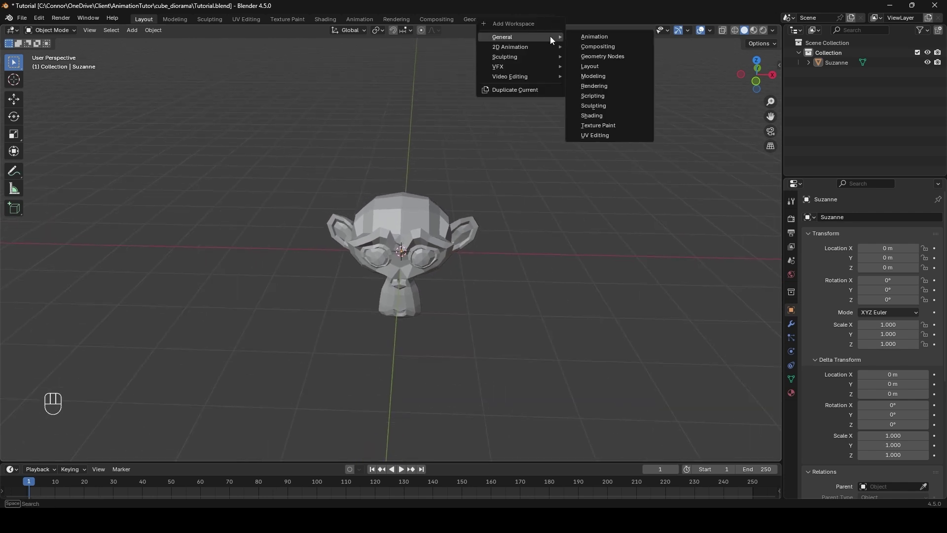
mouse_move(532, 68)
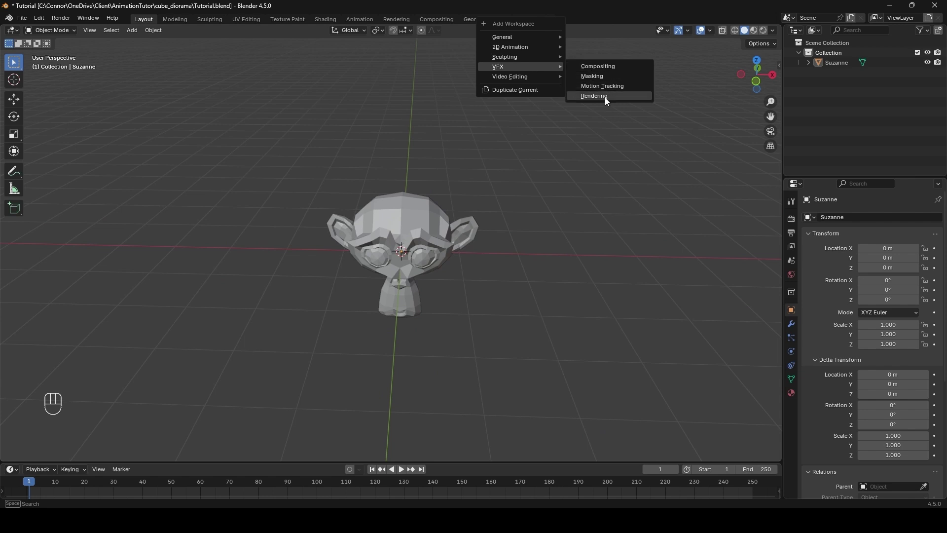
mouse_move(519, 36)
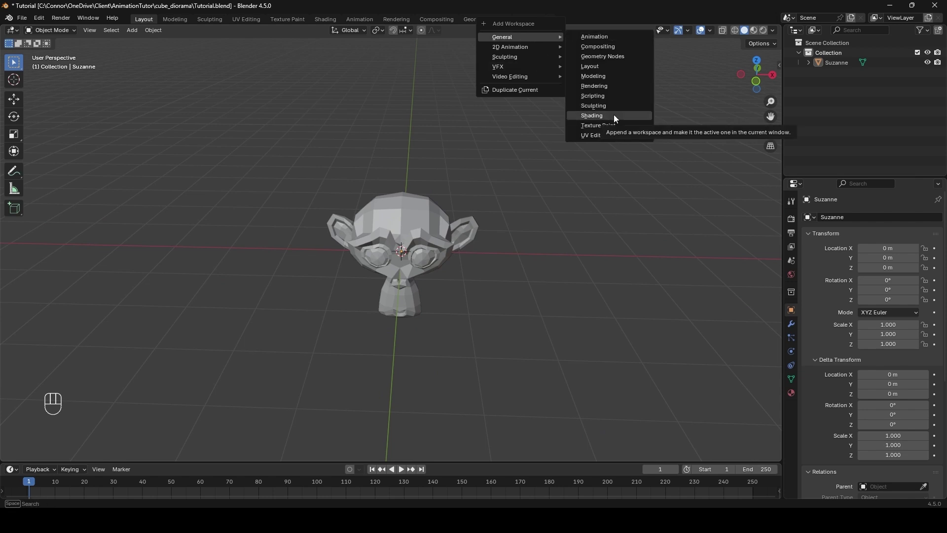
middle_drag(468, 89, 458, 111)
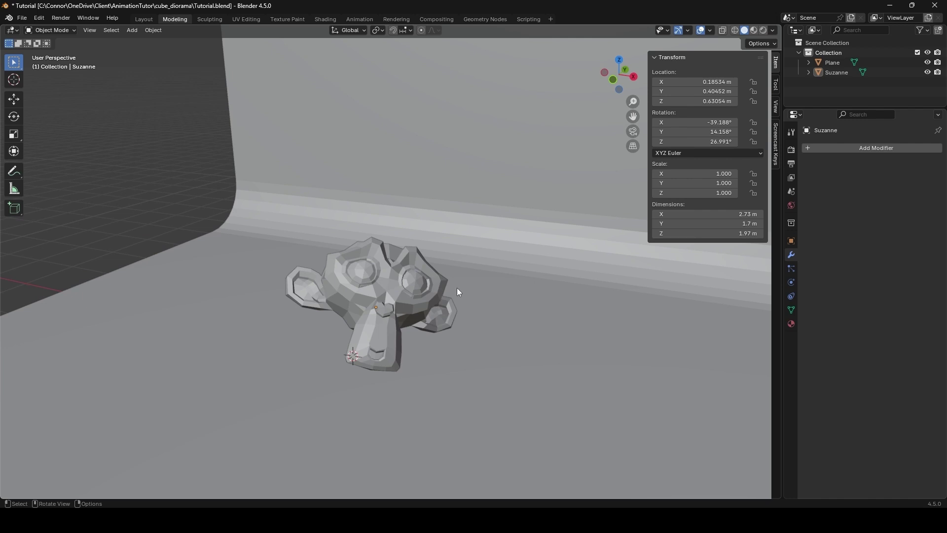
Step: Select Suzanne on the curved backdrop plane and apply Shade Smooth to it
middle_drag(469, 291, 409, 288)
click(387, 269)
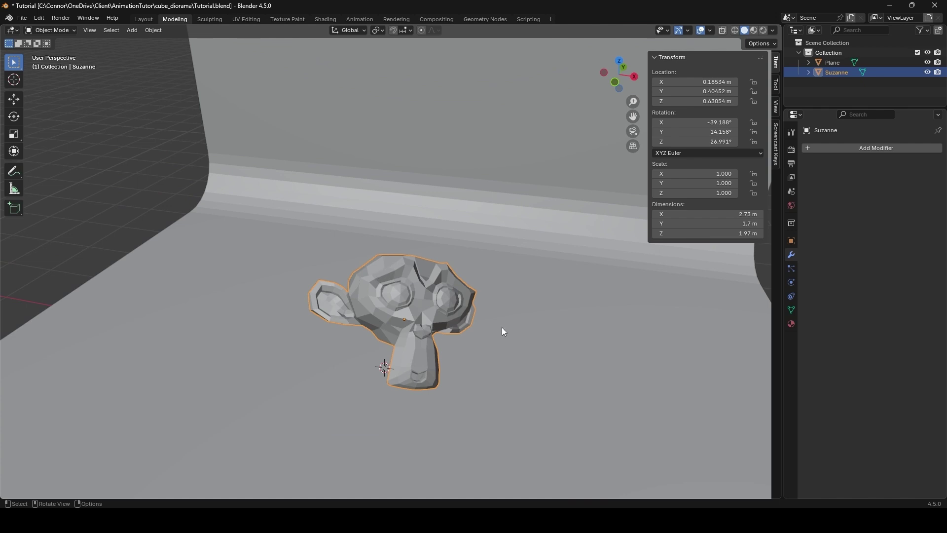
right_click(398, 269)
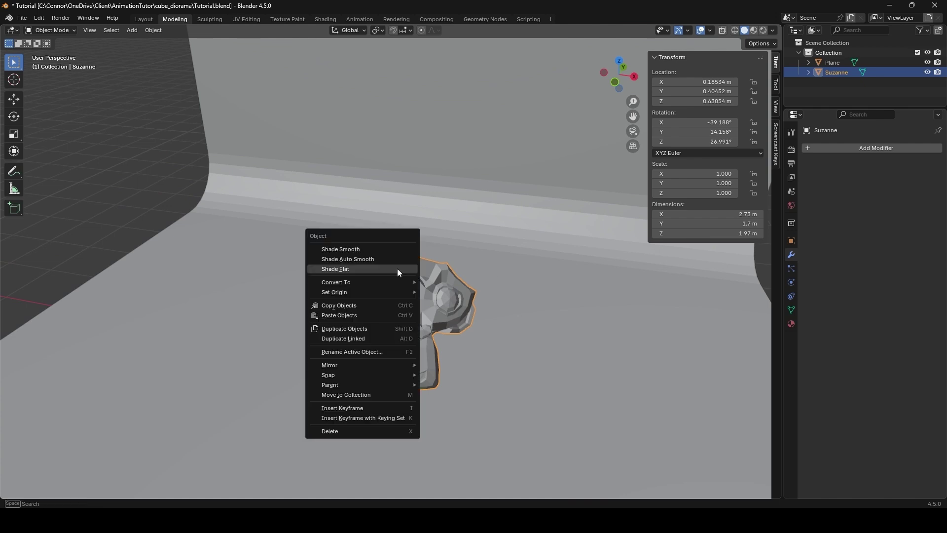
click(340, 249)
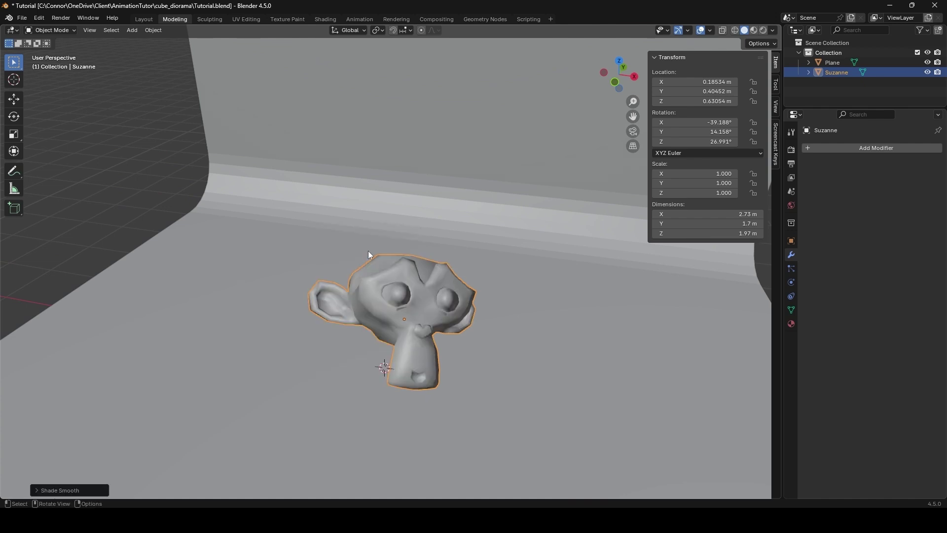
Step: Apply Shade Flat to Suzanne to give its surface faceted shading
middle_drag(368, 251, 451, 279)
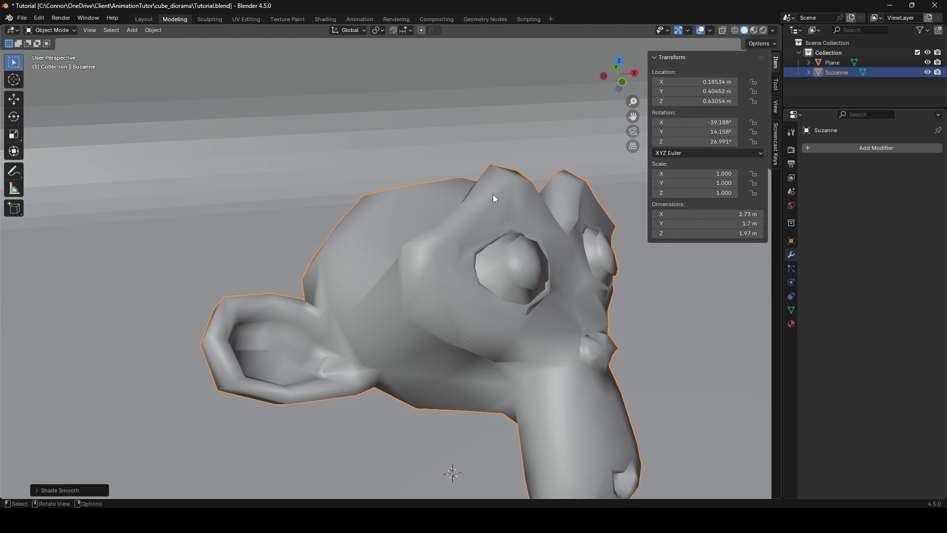
scroll(513, 256, down, 3)
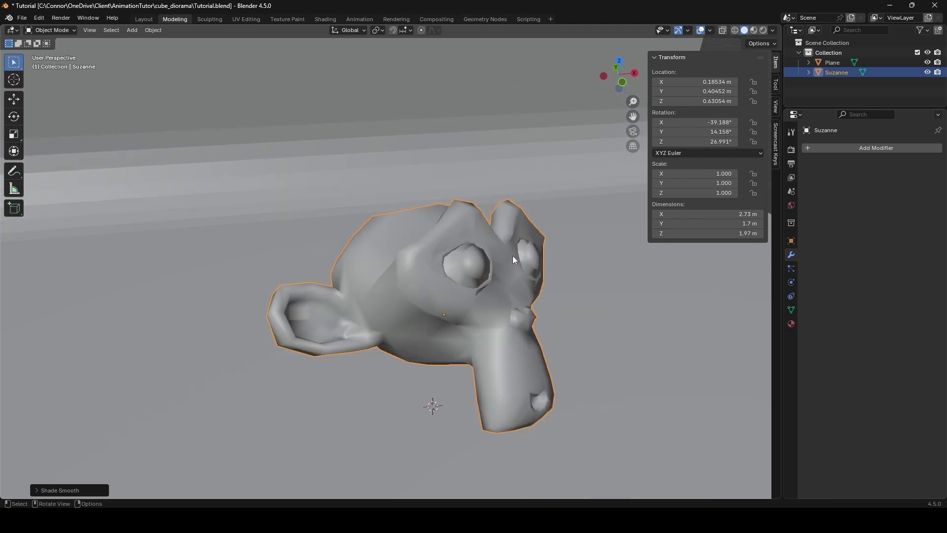
middle_drag(513, 255, 483, 276)
right_click(362, 244)
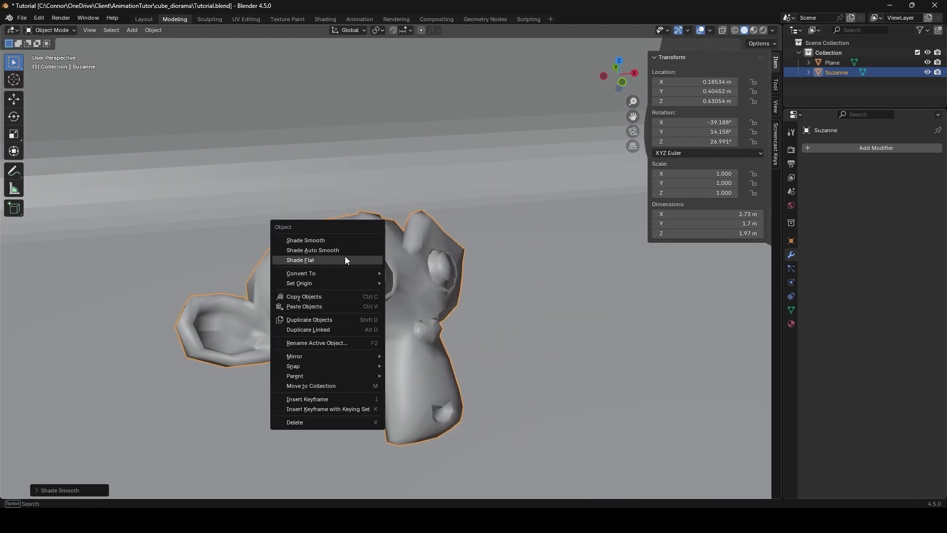
click(345, 259)
mouse_move(344, 259)
middle_down()
mouse_move(432, 268)
mouse_move(386, 291)
middle_up()
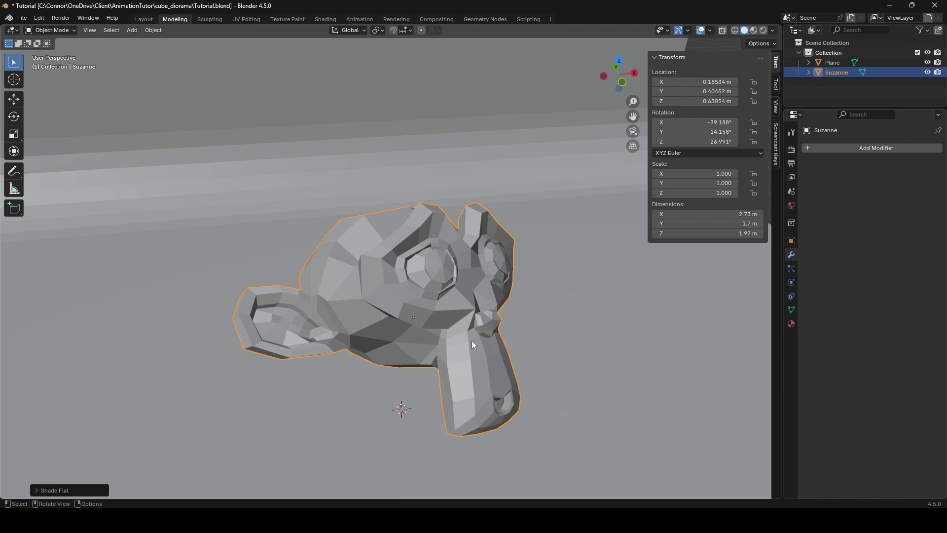
middle_drag(481, 272, 457, 226)
Step: Select the curved backdrop plane behind Suzanne and apply Shade Smooth to it
click(456, 226)
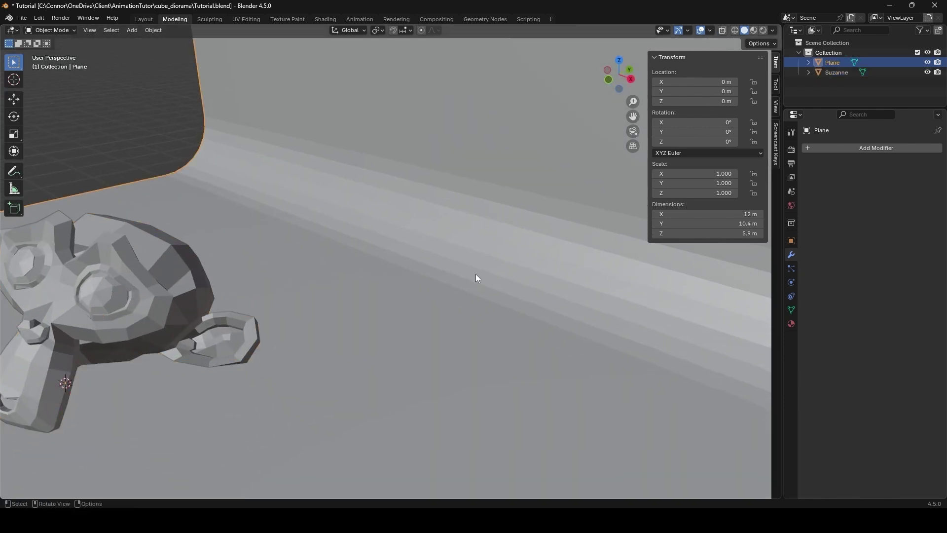
middle_drag(475, 275, 409, 312)
middle_drag(411, 238, 489, 288)
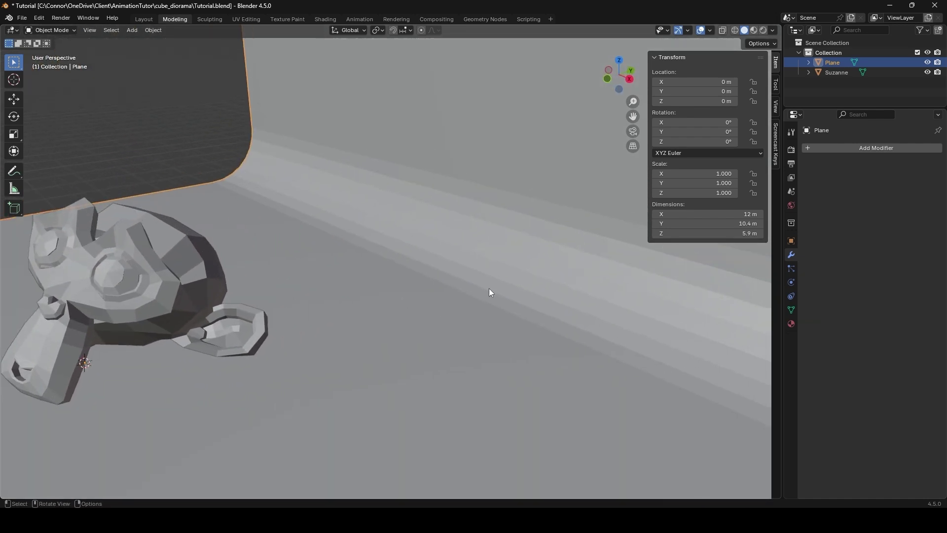
right_click(459, 294)
click(414, 279)
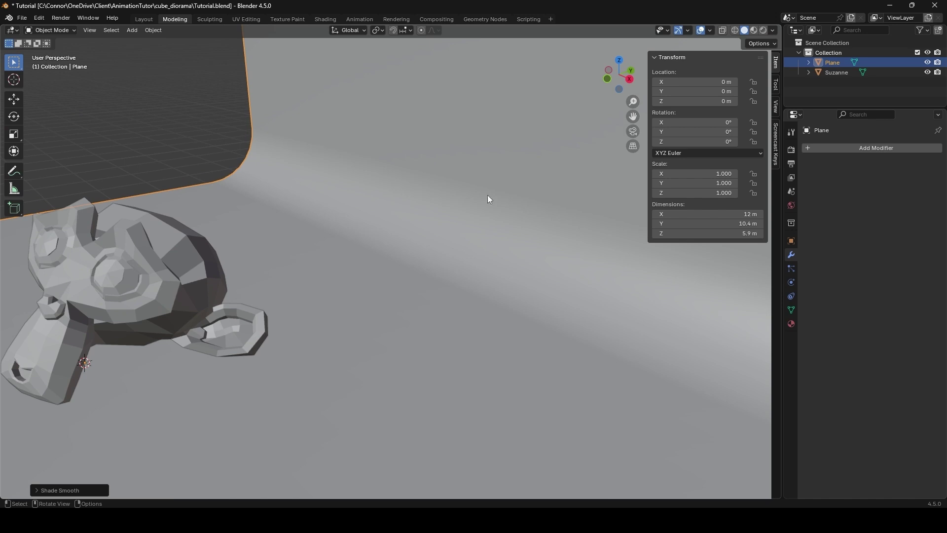
middle_drag(344, 363, 414, 258)
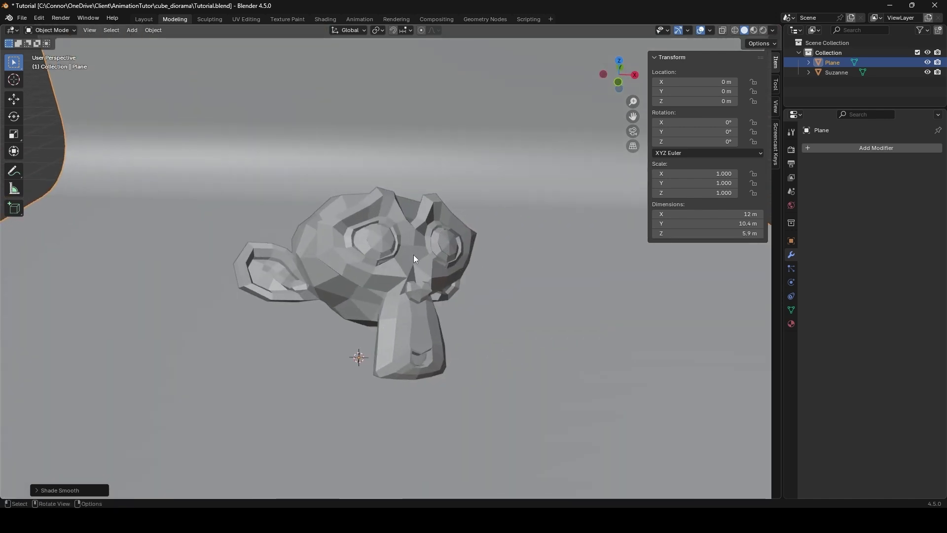
Step: Select the flat-shaded Suzanne in front of the backdrop
click(414, 258)
middle_drag(481, 262, 389, 304)
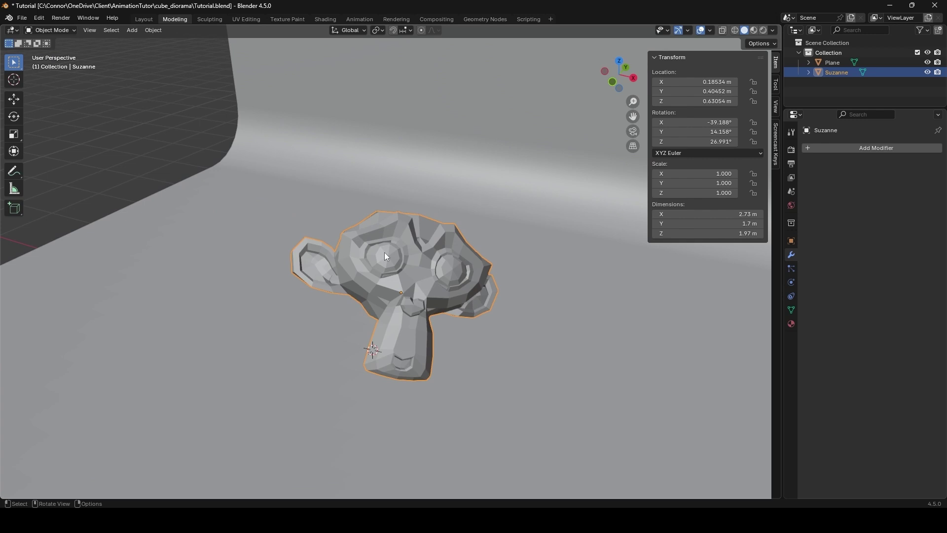
middle_drag(487, 310, 524, 307)
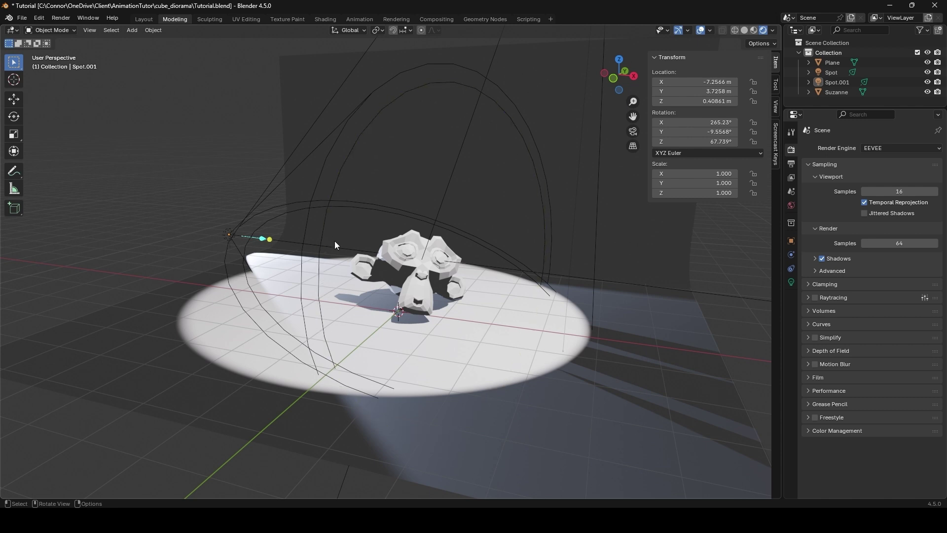
Step: Add a camera to the spotlit Suzanne scene and enlarge the Outliner area
mouse_move(334, 242)
middle_down()
mouse_move(321, 248)
mouse_move(338, 252)
middle_up()
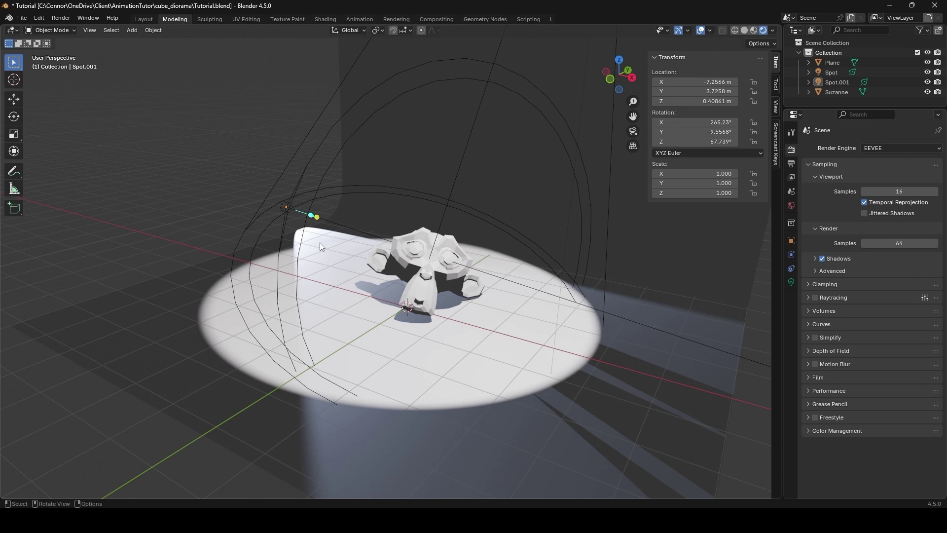
middle_drag(178, 215, 510, 282)
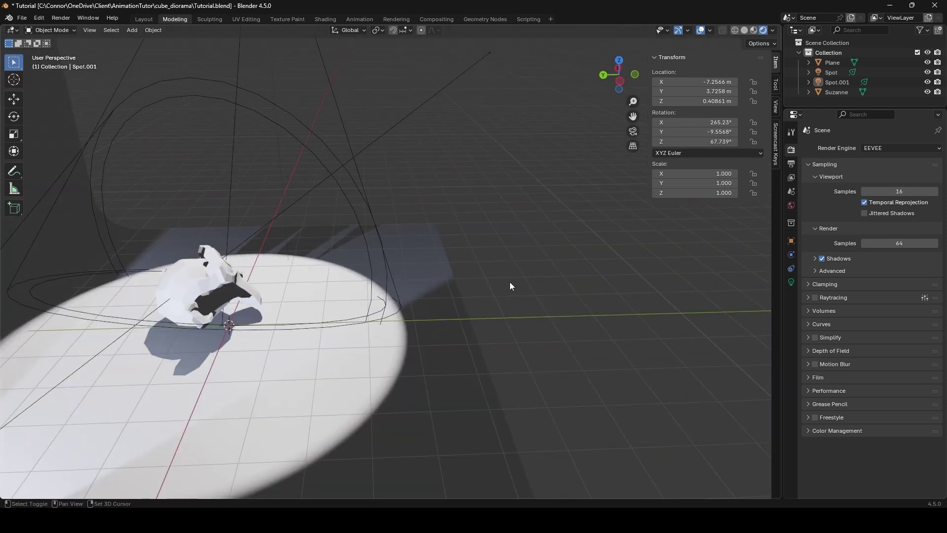
key(shift+a)
mouse_move(510, 283)
click(481, 306)
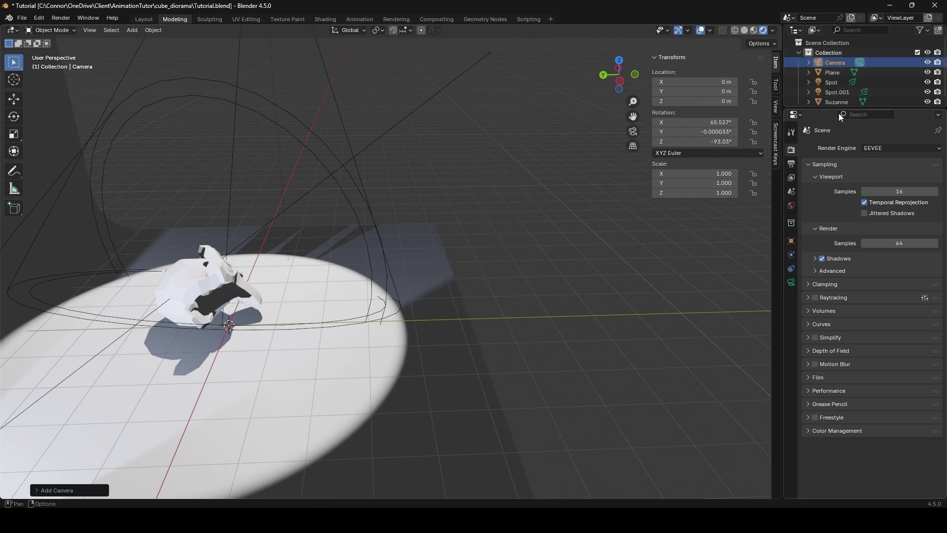
drag(835, 108, 833, 164)
Step: Move the camera in front of and above Suzanne, to about X -0.11 m, Y -6.28 m, Z 3.64 m
middle_drag(611, 168, 316, 332)
key(g)
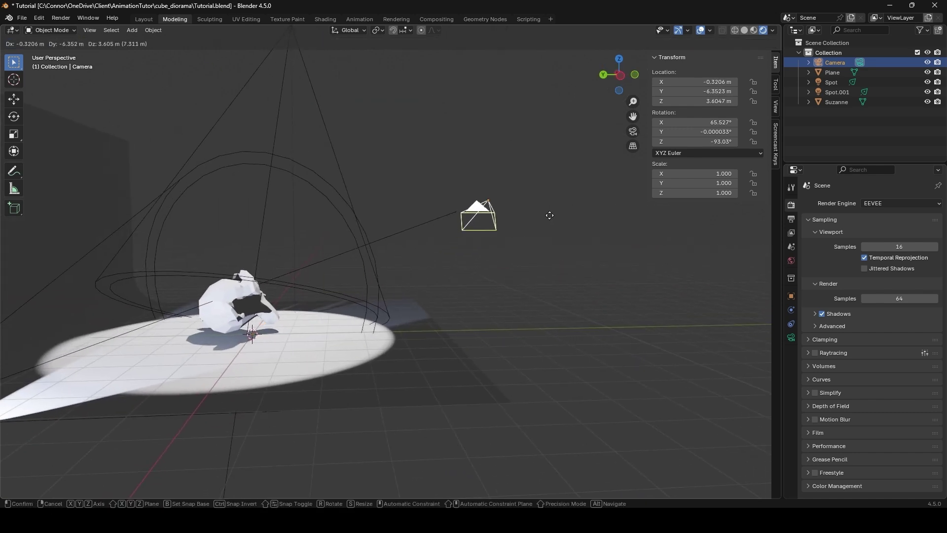
click(550, 214)
middle_drag(549, 214, 468, 283)
key(g)
click(437, 266)
Step: Clear the camera's rotation and rotate it about 57° around the global X axis to aim it toward Suzanne
key(alt+r)
key(r)
key(y)
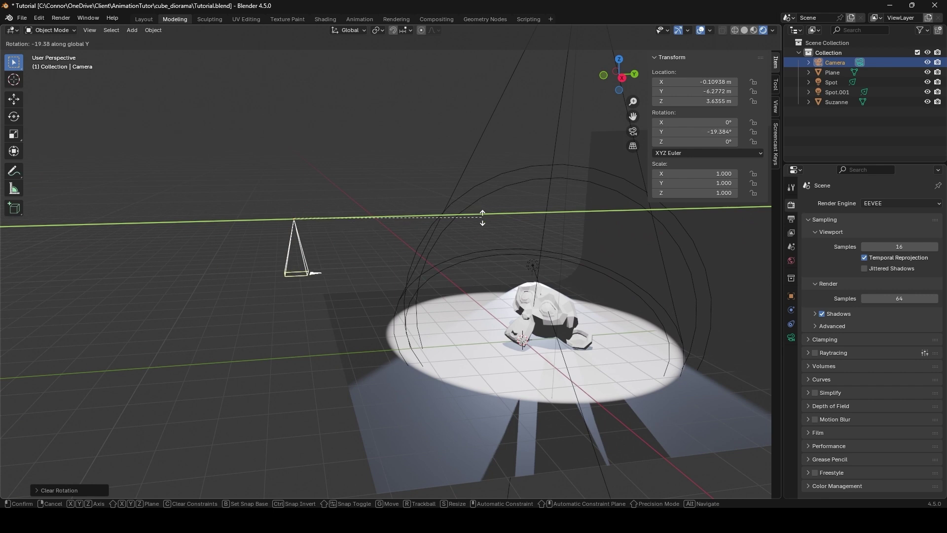
key(x)
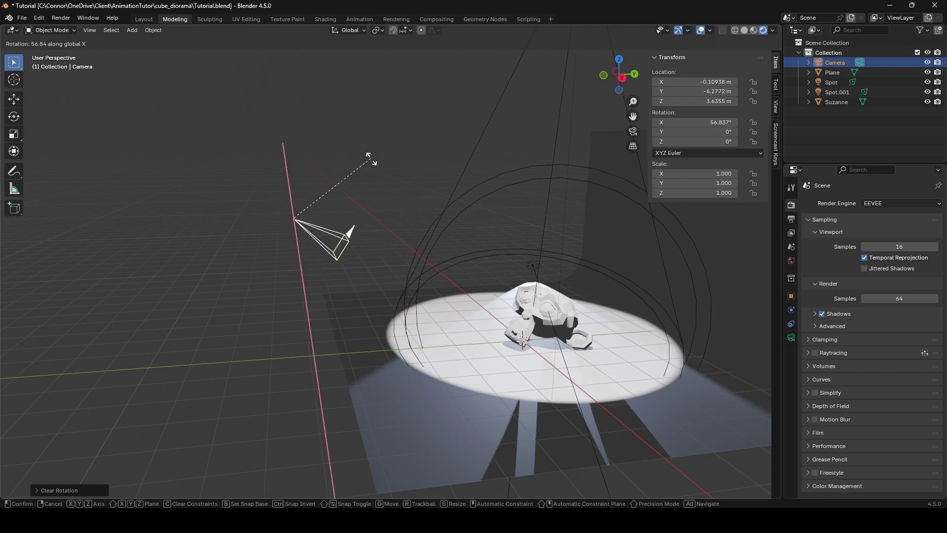
click(376, 170)
Step: Examine the camera's placement and Suzanne's framing, switching between the free view and the view through the camera
middle_drag(377, 177, 481, 207)
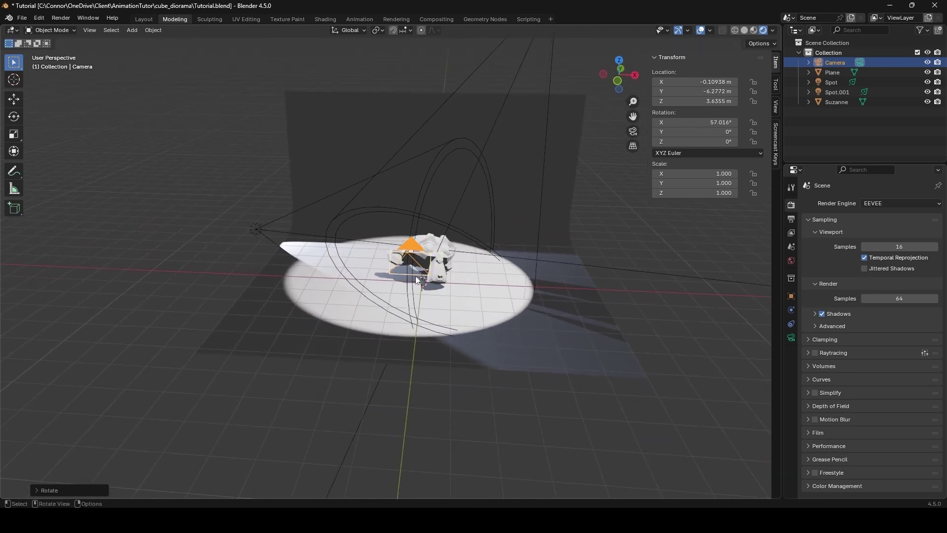
scroll(391, 259, up, 3)
middle_drag(408, 282, 375, 266)
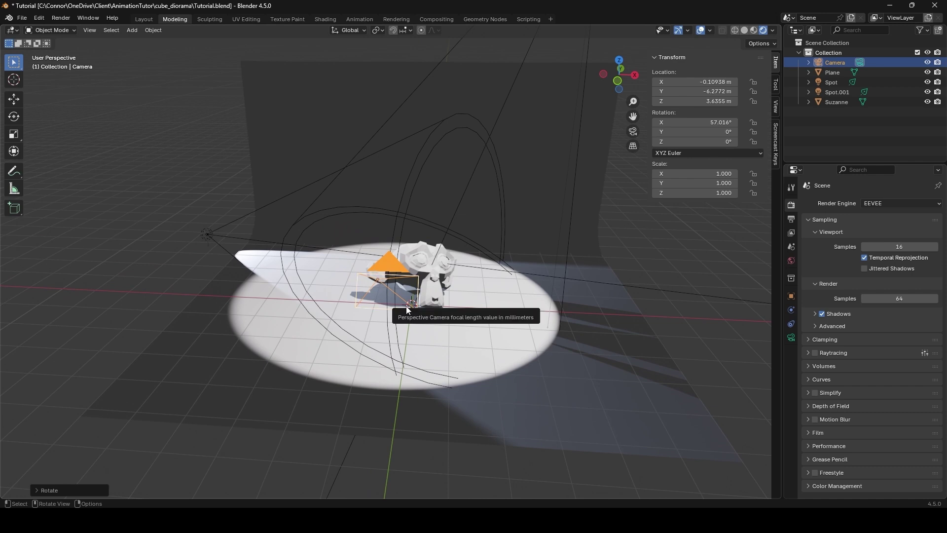
key(KP_0)
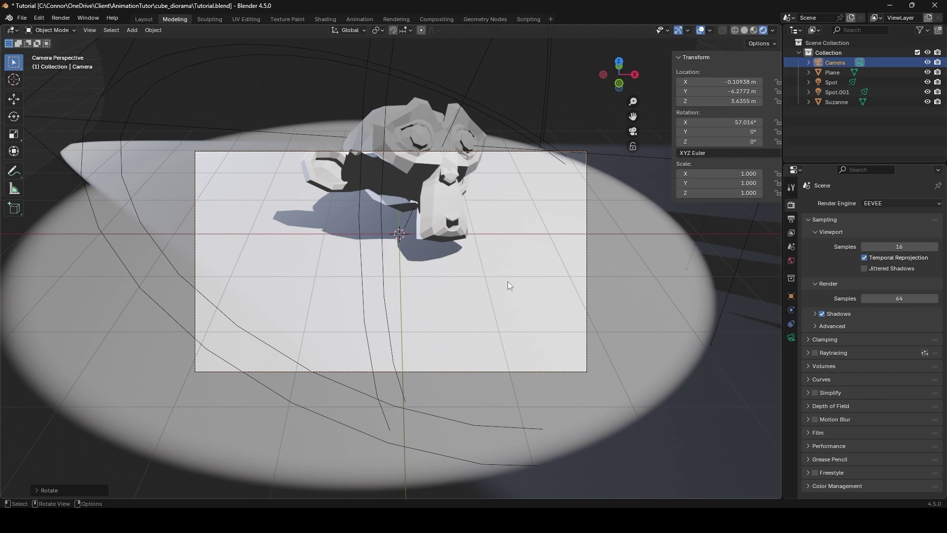
key(n)
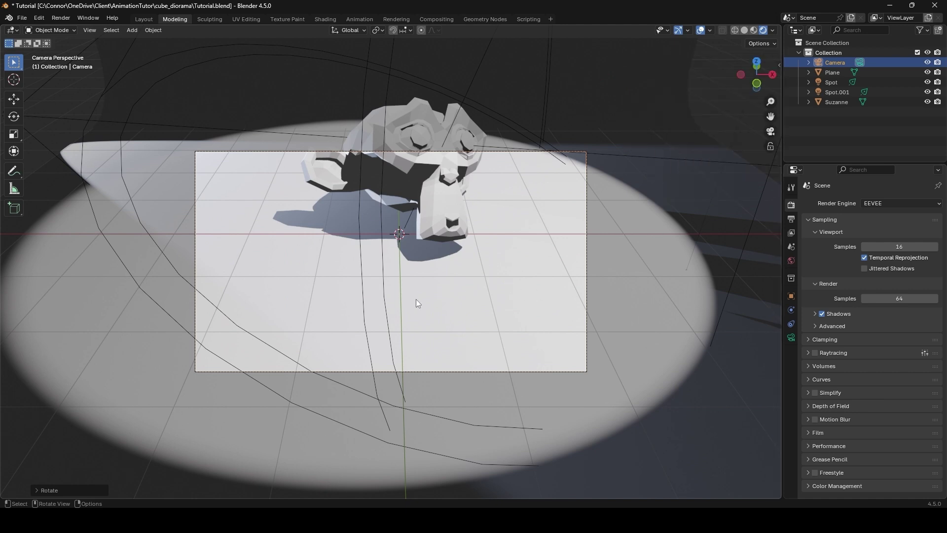
middle_drag(528, 247, 451, 263)
key(KP_0)
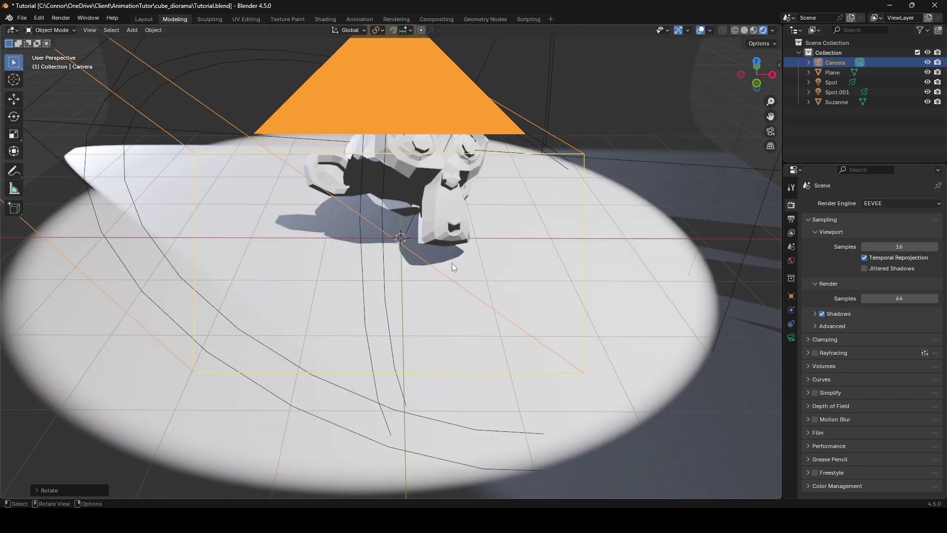
shift+middle_drag(320, 201, 446, 250)
key(KP_0)
scroll(446, 250, up, 4)
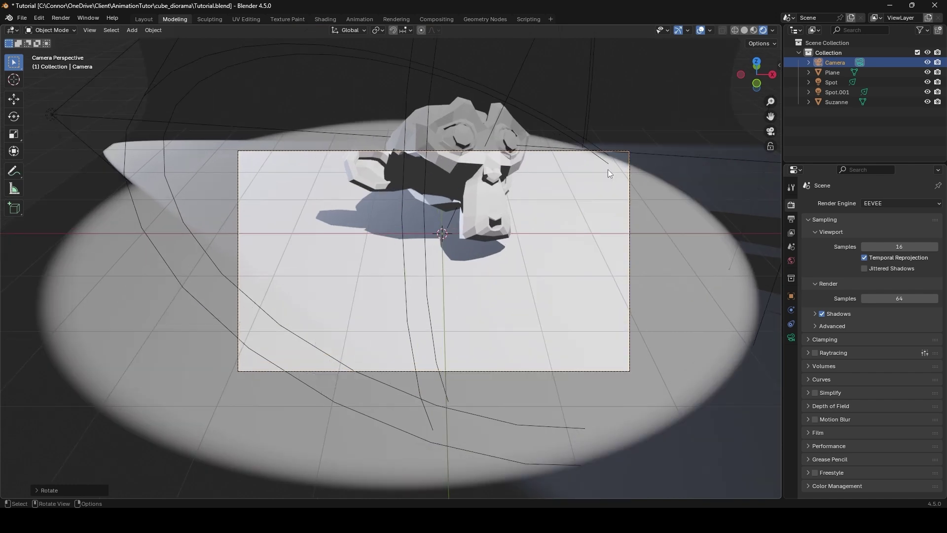
Step: Lock the camera to the view and orbit it down to a low angle that frames all of Suzanne
key(n)
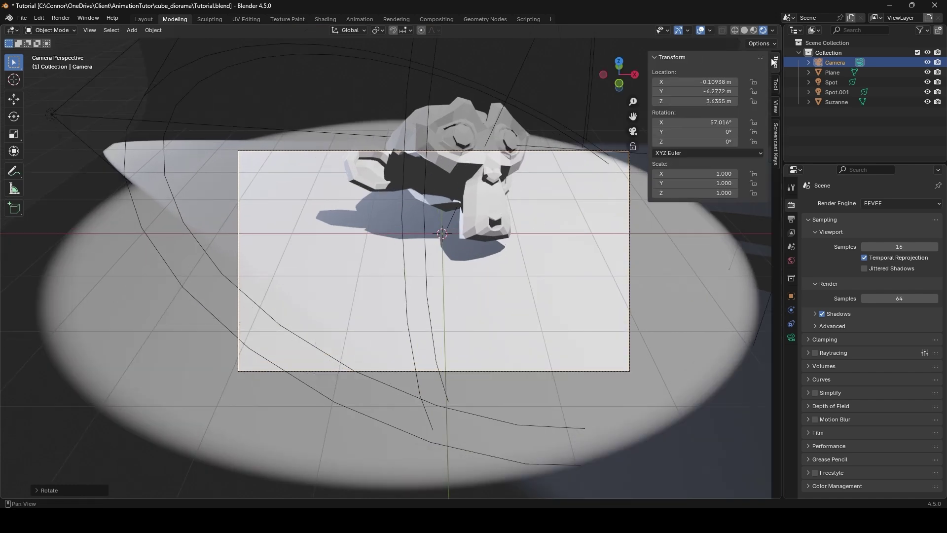
click(775, 106)
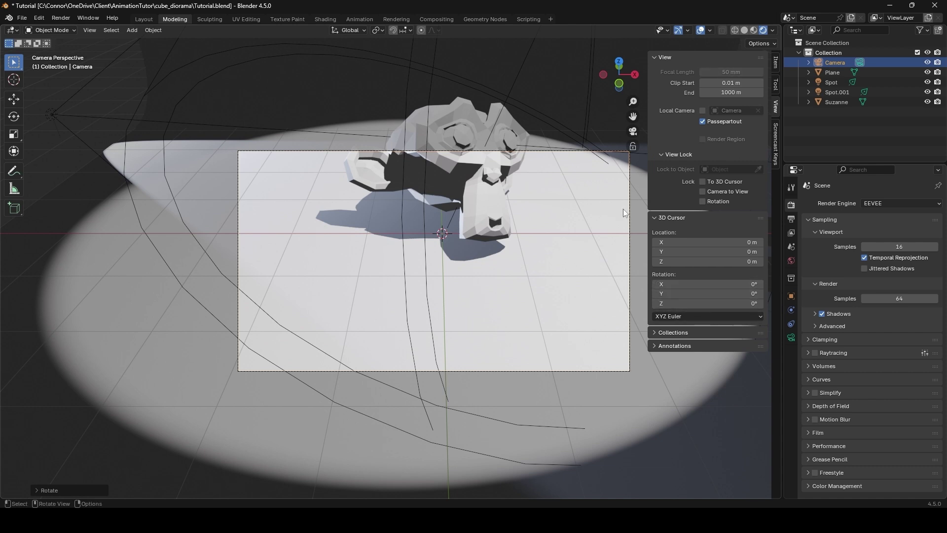
click(721, 192)
middle_drag(574, 241, 463, 238)
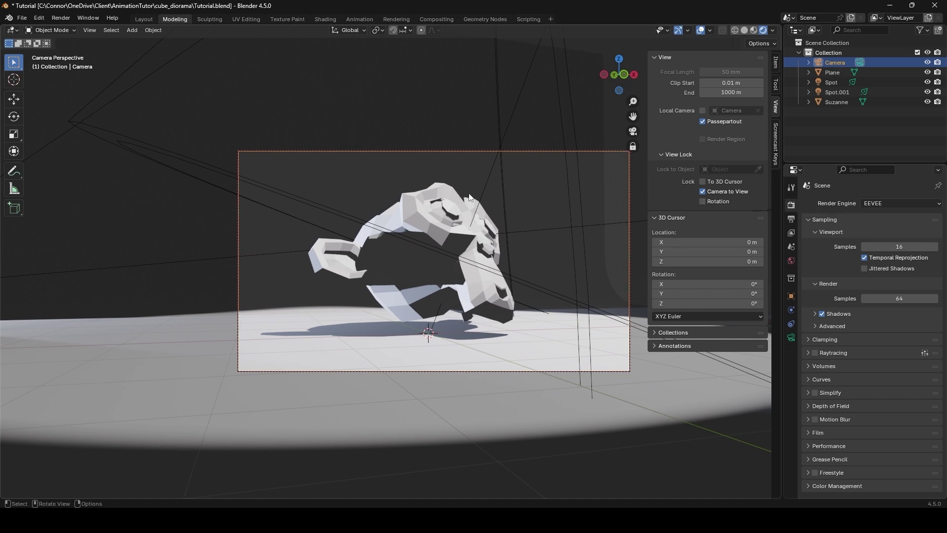
Step: Unlock the camera from the view, leave the camera view and hide the sidebar
click(738, 192)
middle_drag(668, 199, 474, 241)
key(n)
Step: Add a second camera and move it in front of Suzanne, beside the first camera
key(shift+a)
click(617, 299)
key(g)
click(529, 154)
middle_drag(530, 154, 567, 296)
key(r)
key(r)
right_click(522, 313)
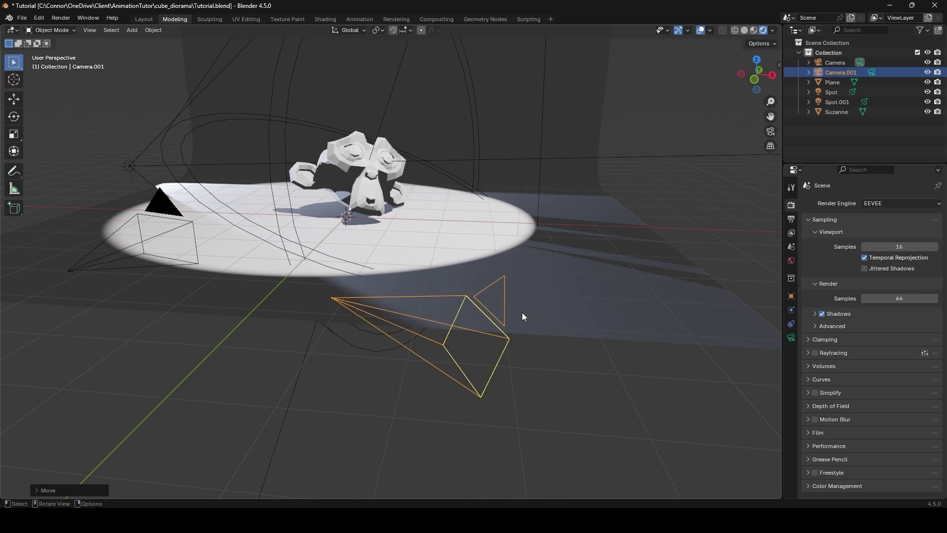
Step: Clear the second camera's rotation, then aim it at Suzanne by rotating around the global X axis and about 9° around Z
key(alt+r)
middle_drag(538, 306, 448, 307)
key(r)
key(x)
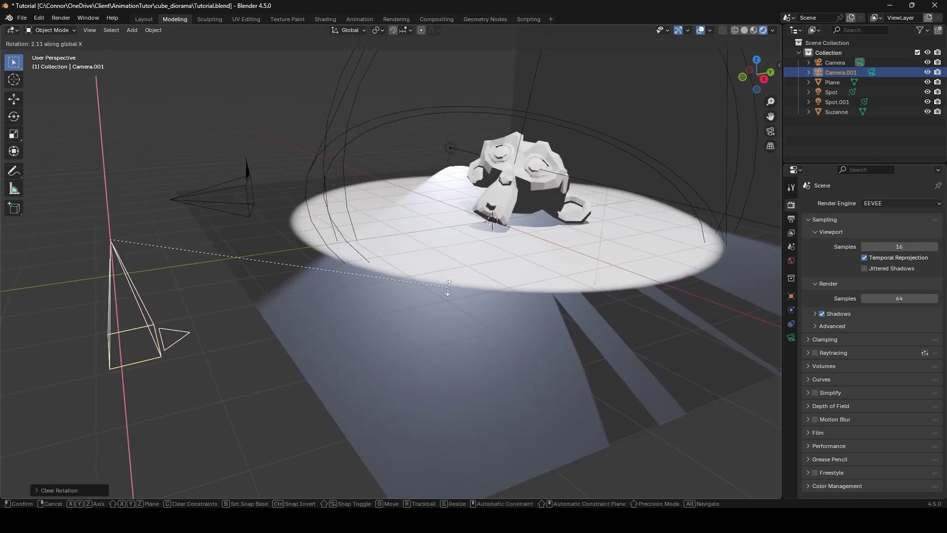
click(139, 148)
middle_drag(276, 202, 543, 246)
key(r)
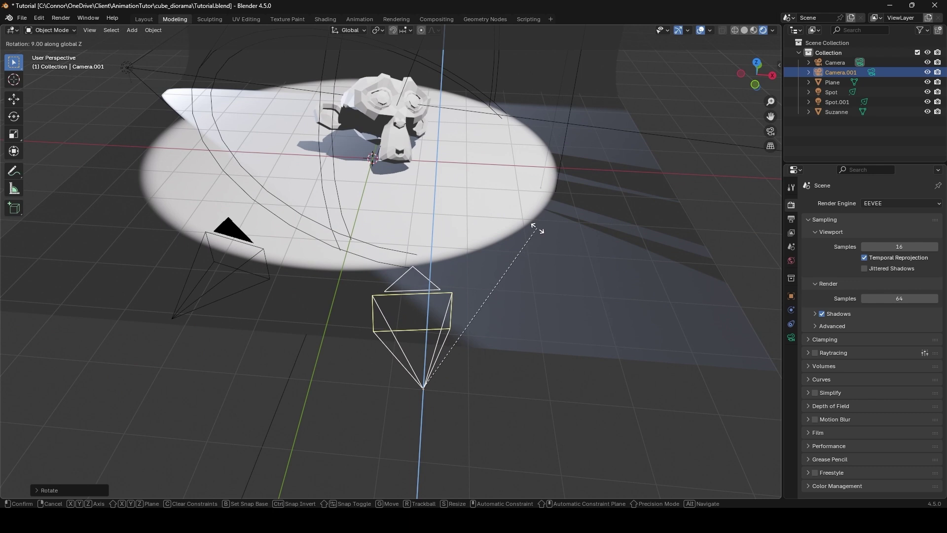
click(533, 224)
Step: Switch to the camera view and make Camera.001 the active scene camera
key(KP_0)
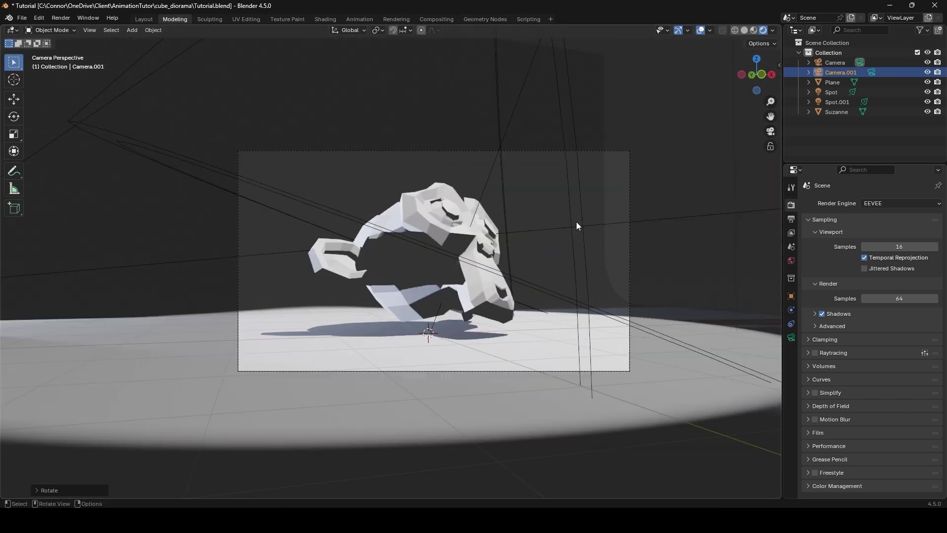
click(856, 149)
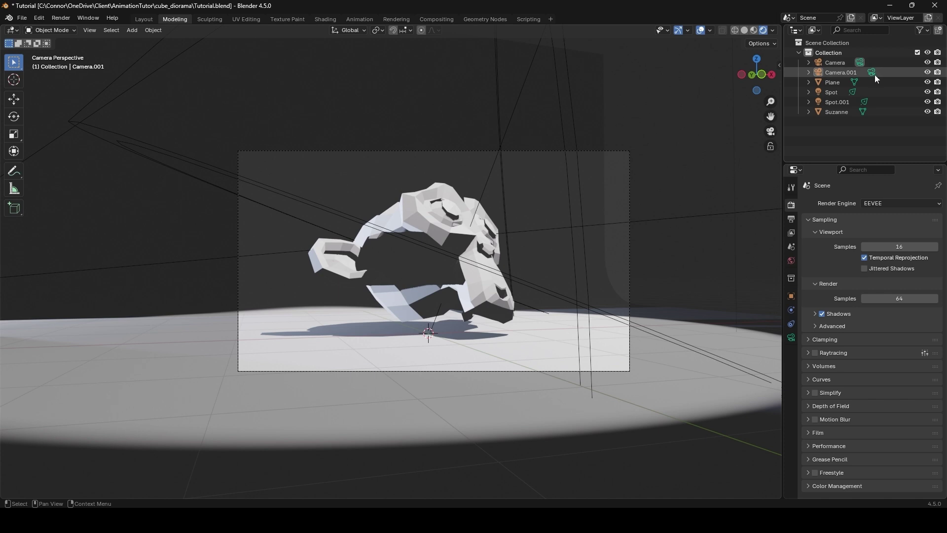
click(872, 72)
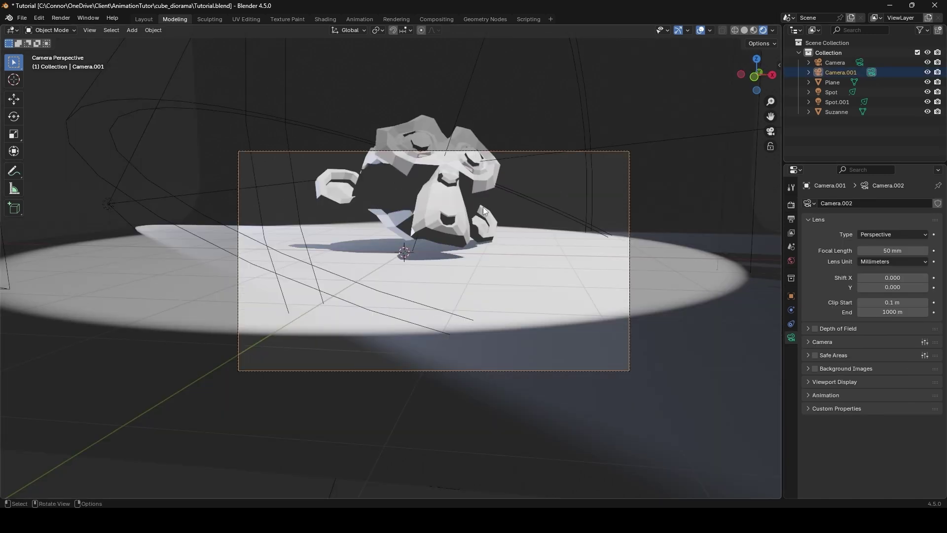
Step: Lock Camera.001 to the view and orbit it to frame all of Suzanne inside the camera border
key(n)
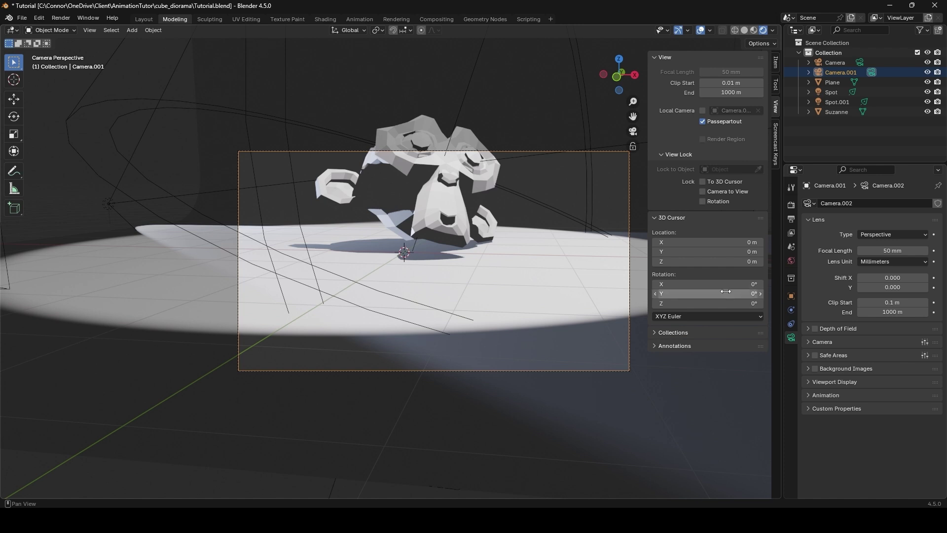
click(733, 193)
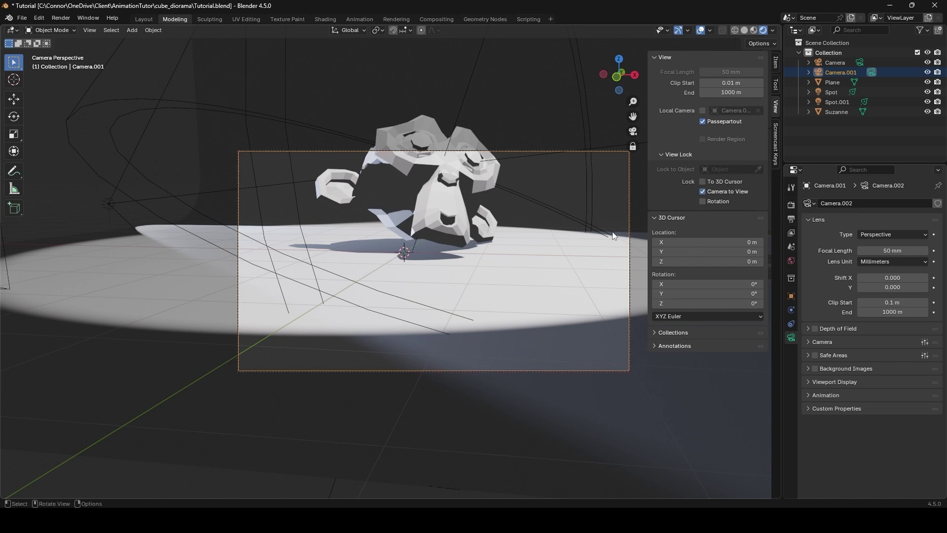
key(n)
middle_drag(653, 227, 587, 281)
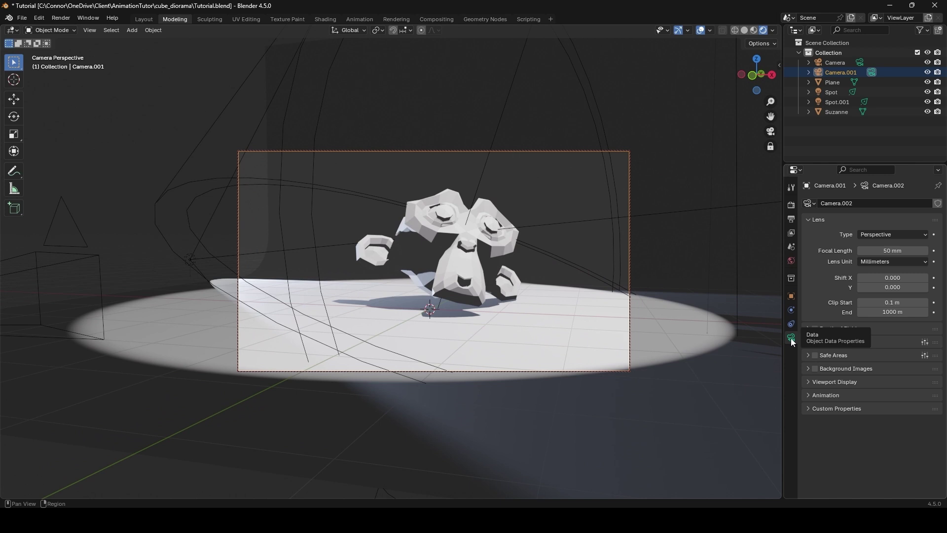
click(635, 251)
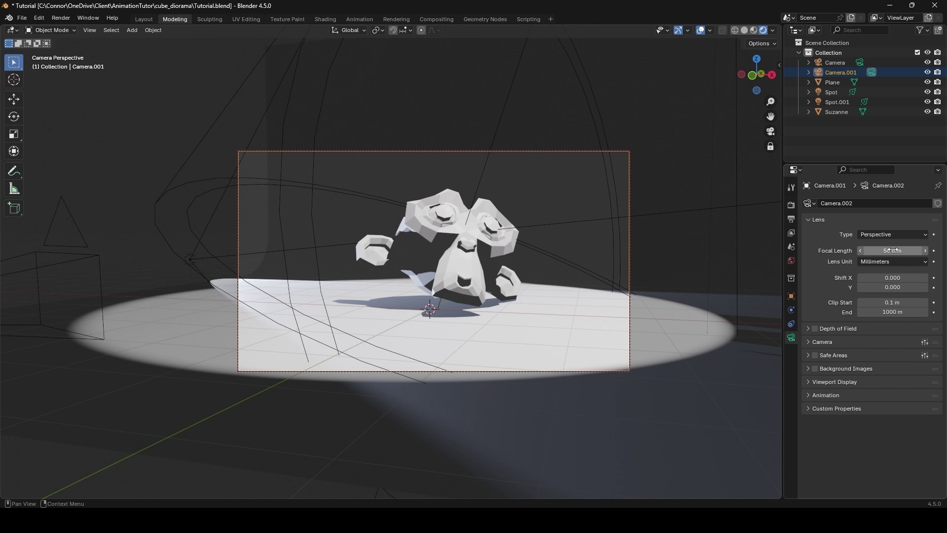
Step: Set Camera.001's focal length to 132 mm and orbit the locked camera to reframe Suzanne
drag(894, 250, 921, 252)
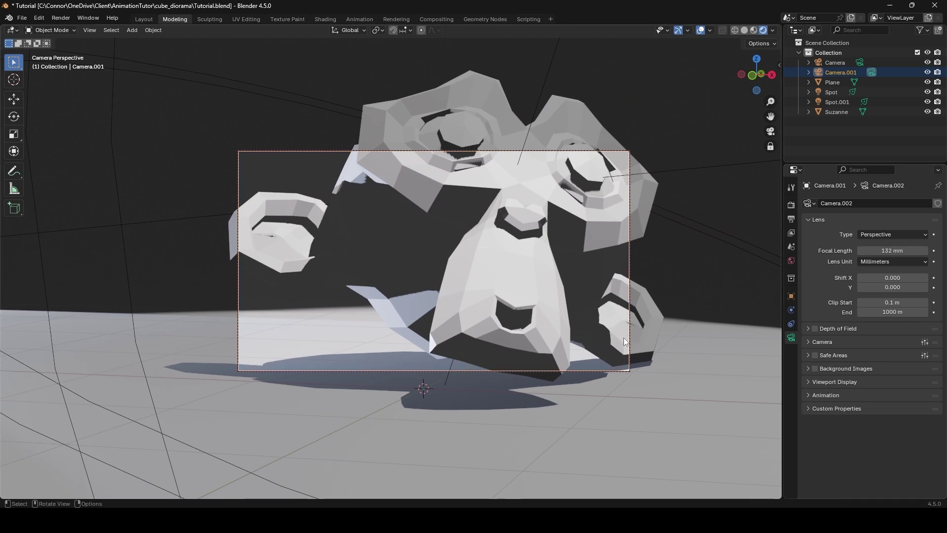
middle_drag(624, 337, 772, 320)
click(857, 381)
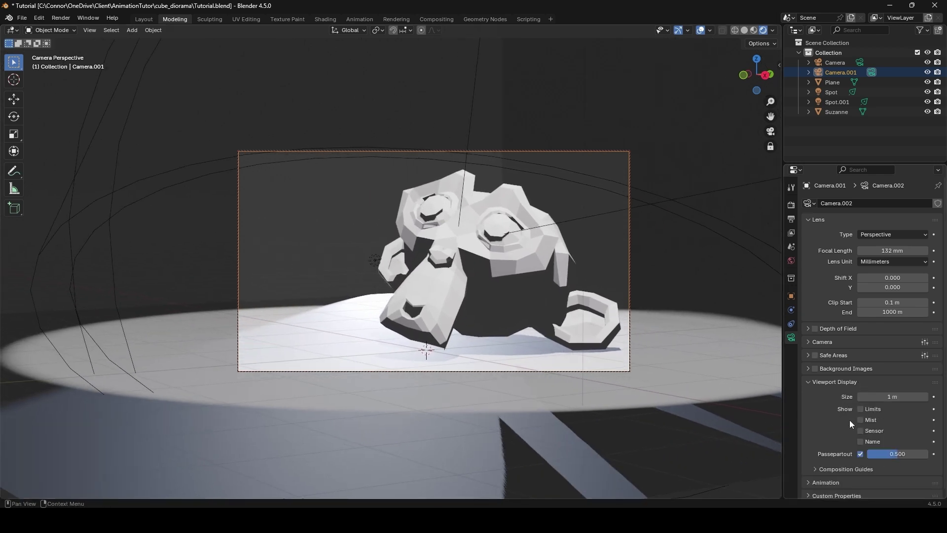
click(858, 382)
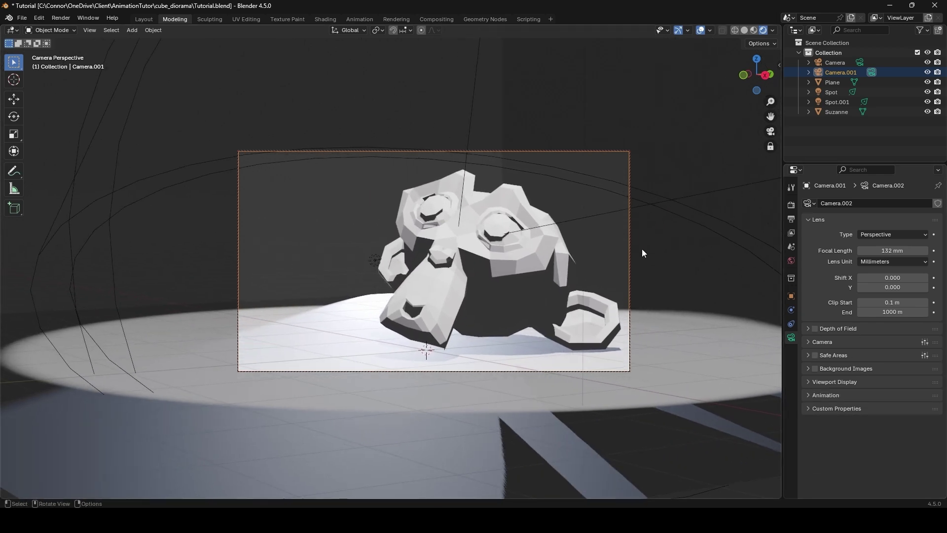
middle_drag(641, 249, 668, 289)
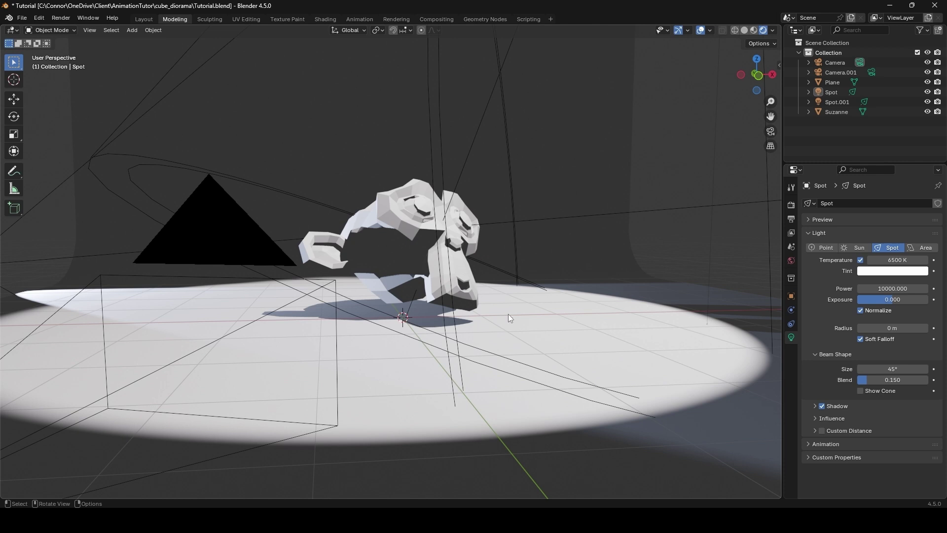
Step: Open the scene's render settings to look at the render engine option
middle_drag(508, 313, 542, 296)
click(791, 205)
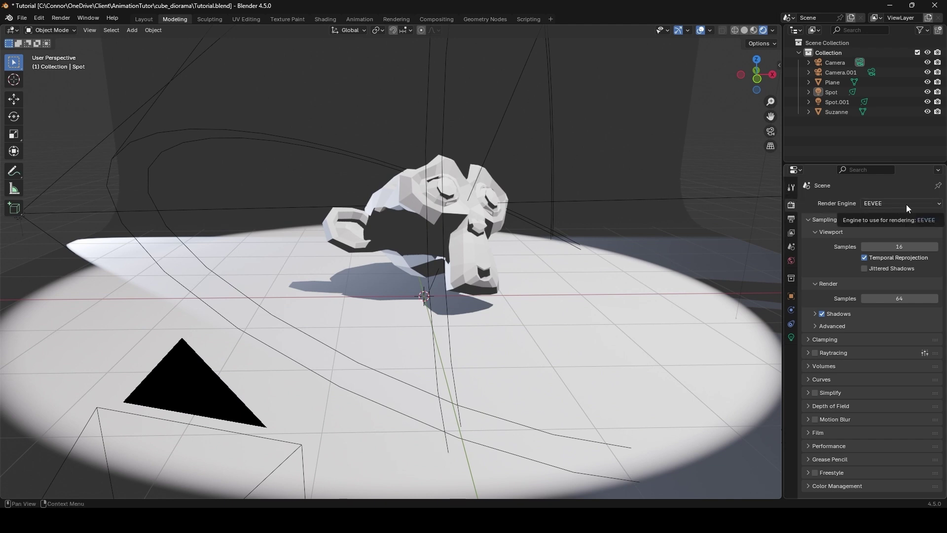
middle_drag(551, 279, 518, 296)
Step: Set the Cycles render devices to OptiX in the system preferences
click(39, 19)
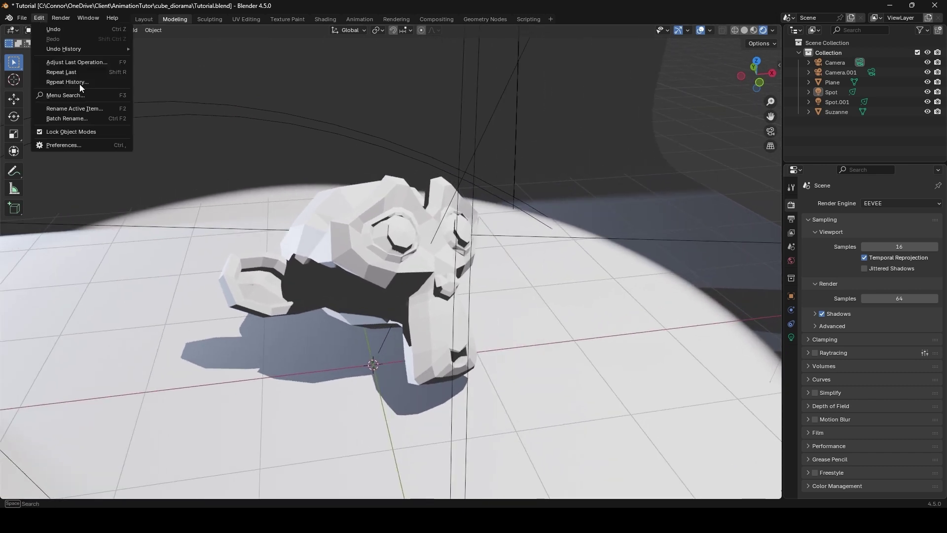
click(101, 147)
drag(139, 8, 241, 71)
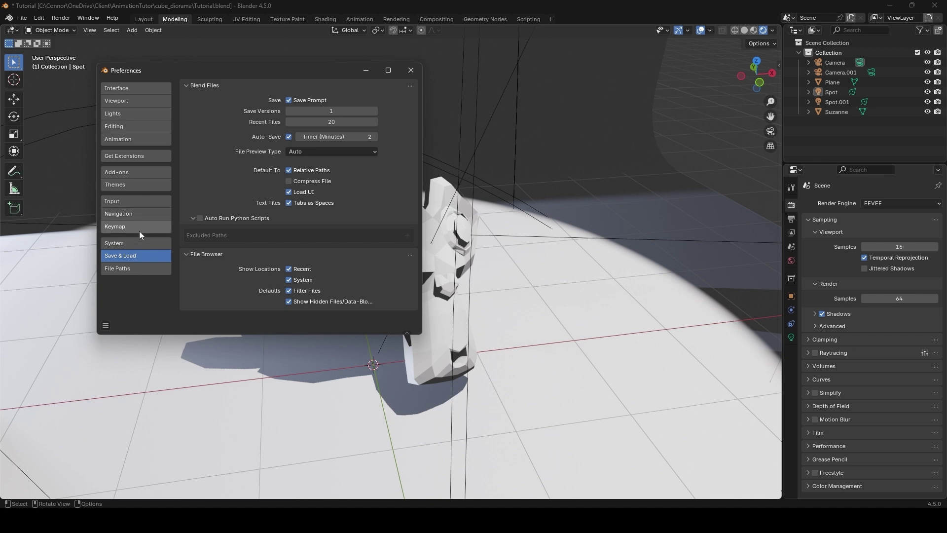
click(133, 243)
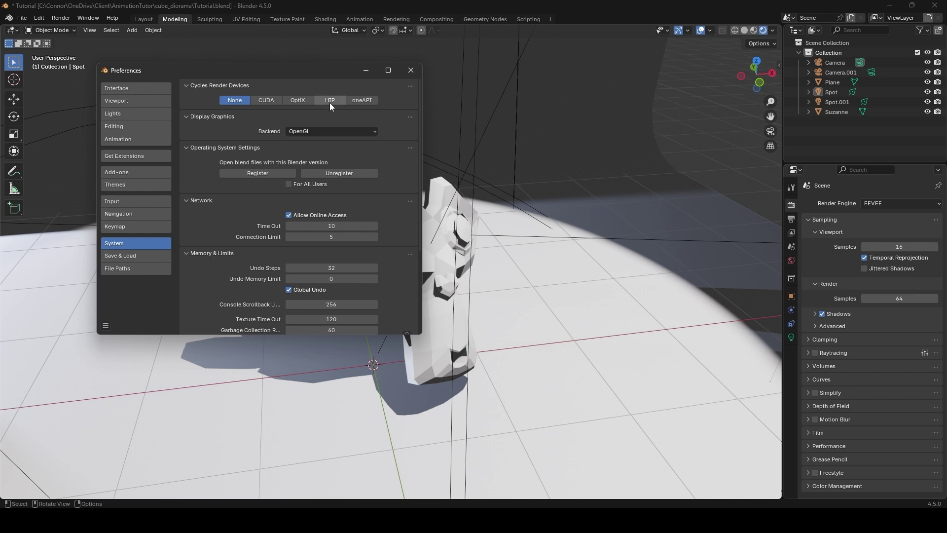
click(297, 100)
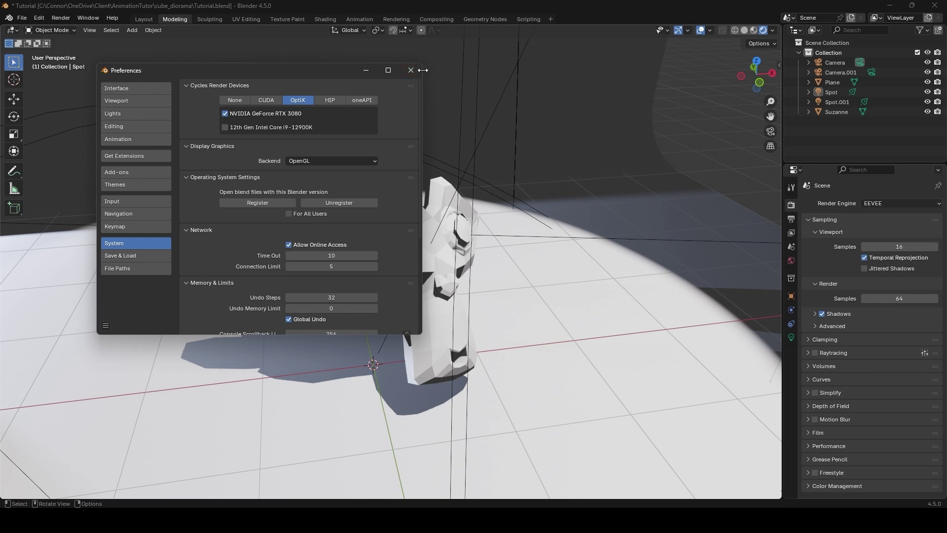
Step: Review the display graphics backend options without changing OpenGL, and close the preferences
click(368, 158)
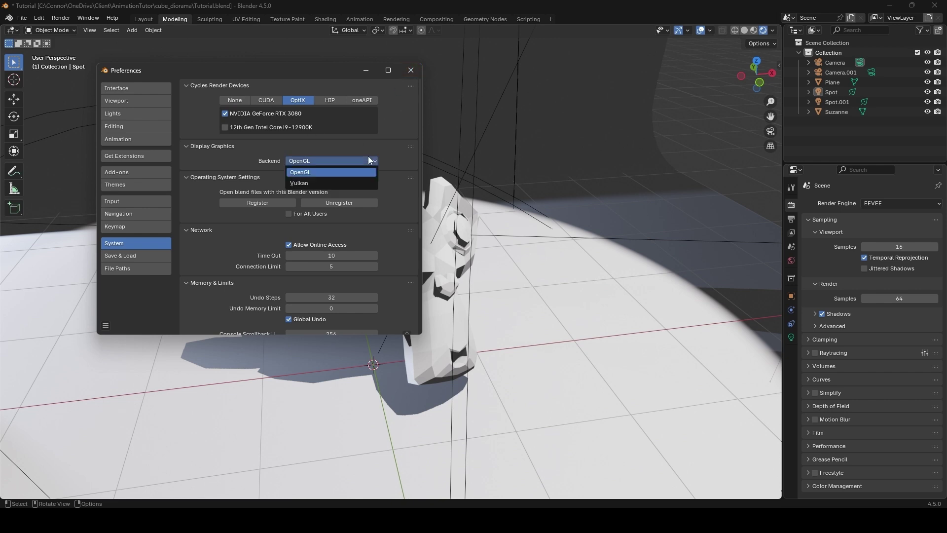
click(386, 158)
click(372, 161)
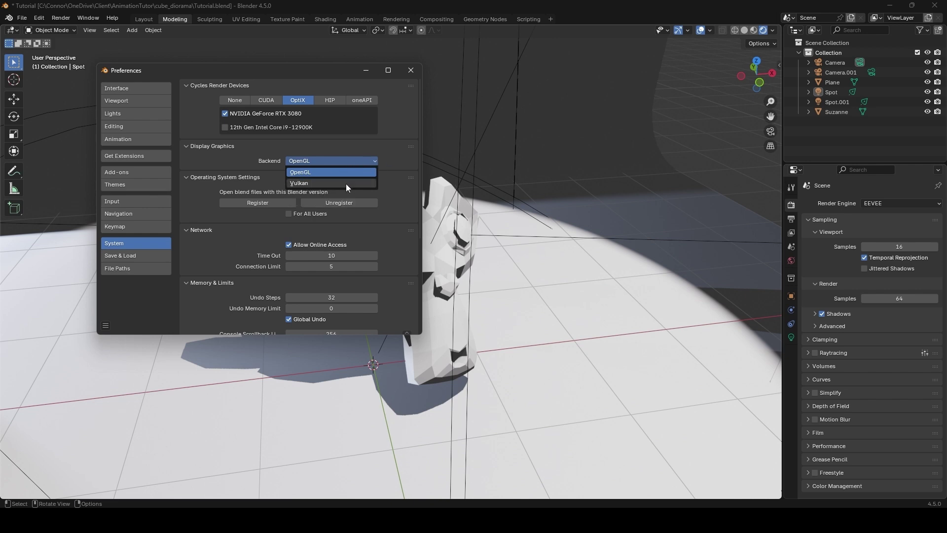
click(376, 146)
click(411, 70)
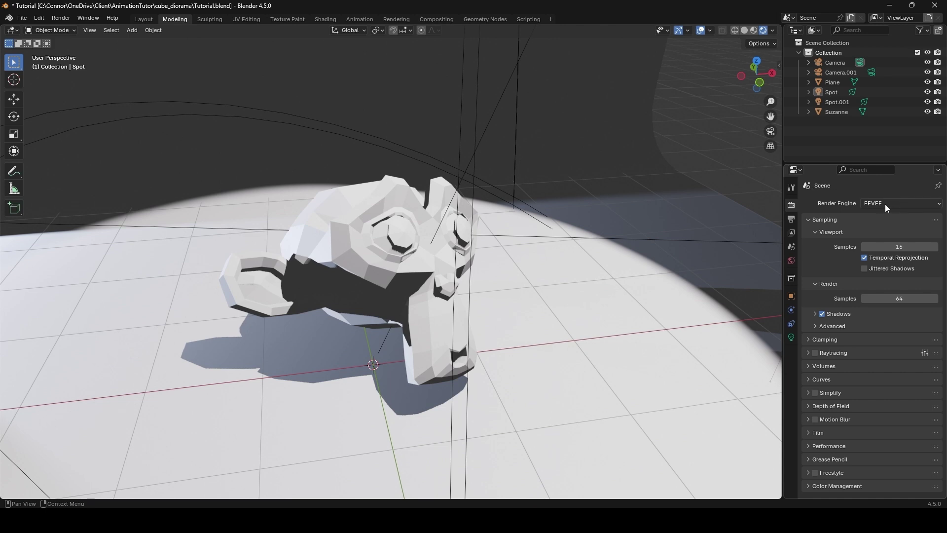
Step: Switch the scene's render engine to Cycles and view the rendered scene from several angles
click(884, 203)
click(878, 207)
click(877, 205)
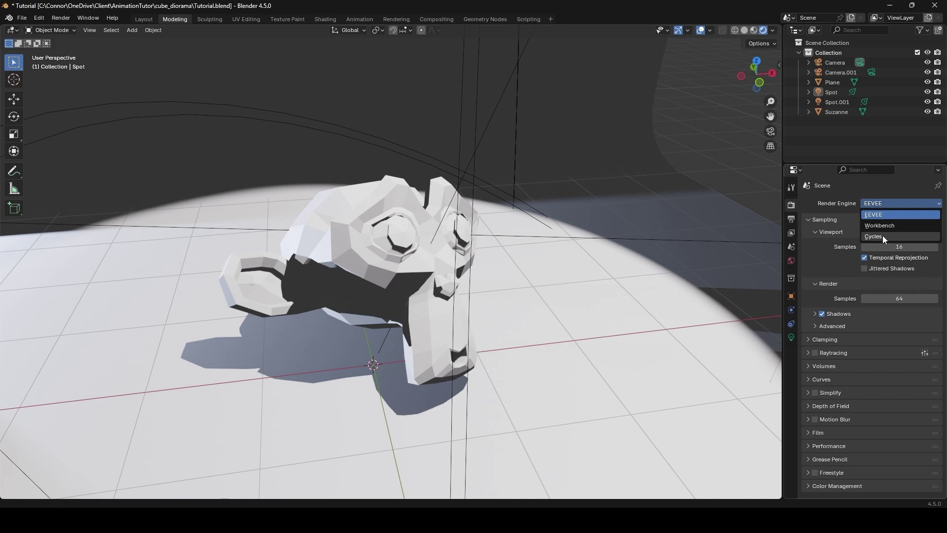
click(882, 237)
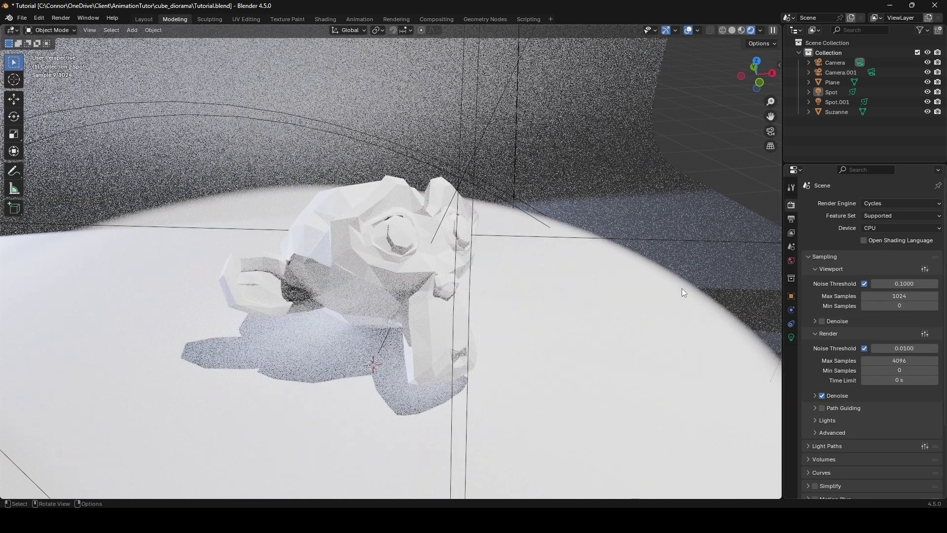
mouse_move(682, 288)
middle_down()
mouse_move(605, 318)
mouse_move(629, 315)
mouse_move(579, 322)
mouse_move(602, 305)
mouse_move(571, 308)
mouse_move(581, 294)
mouse_move(218, 250)
middle_up()
click(571, 308)
click(564, 310)
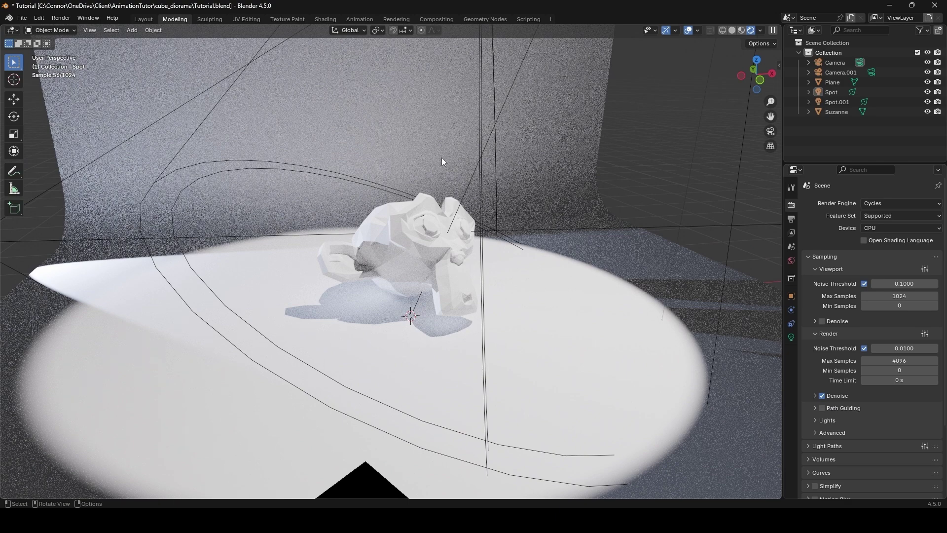
middle_drag(471, 200, 652, 253)
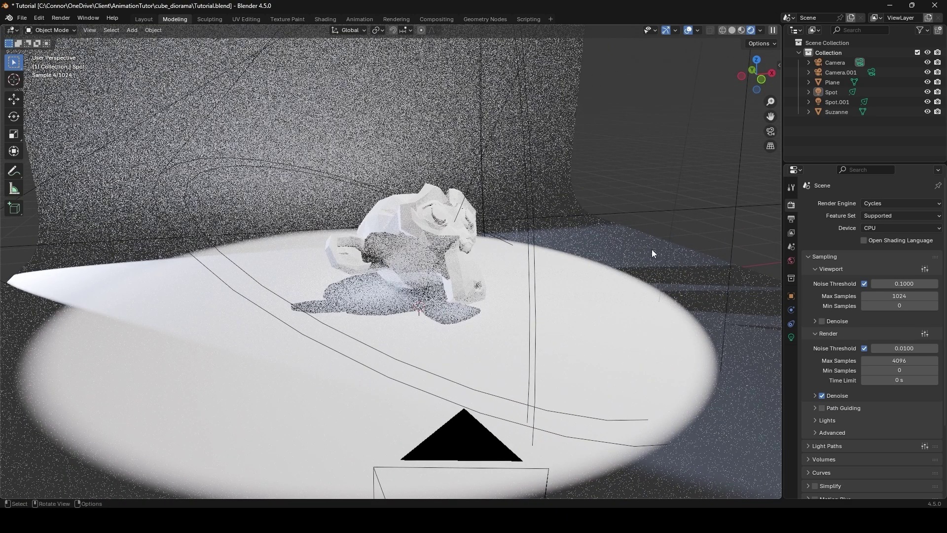
Step: Set the Cycles device to GPU Compute and view the render up close through the scene camera
click(880, 227)
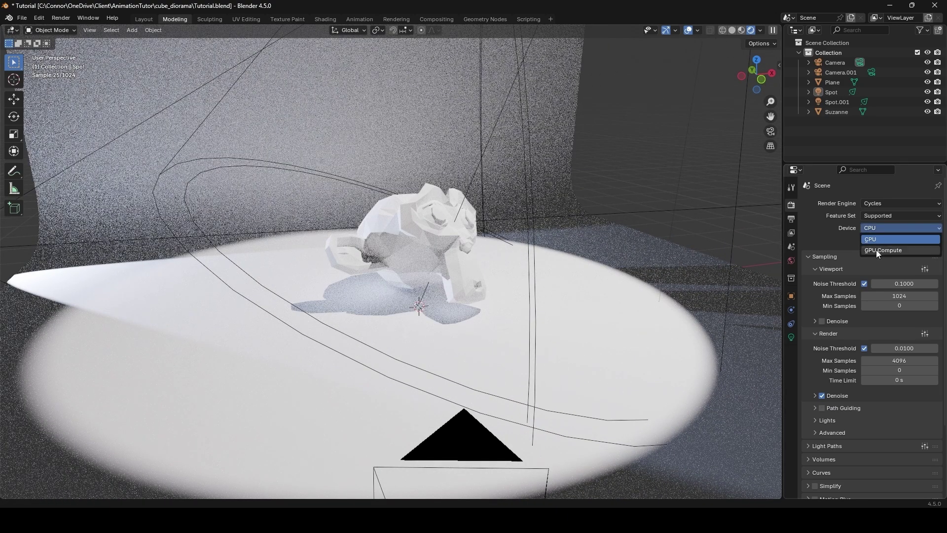
click(877, 250)
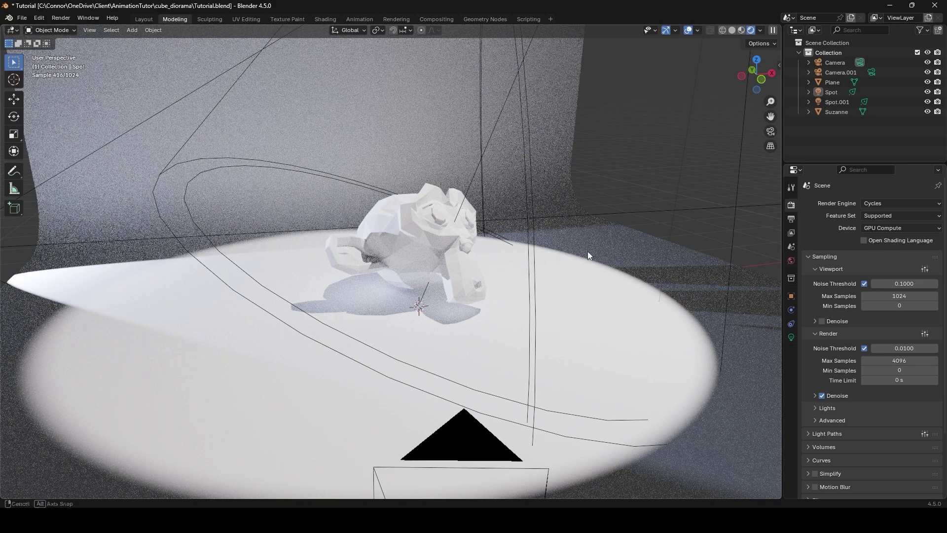
middle_drag(588, 251, 589, 249)
key(KP_0)
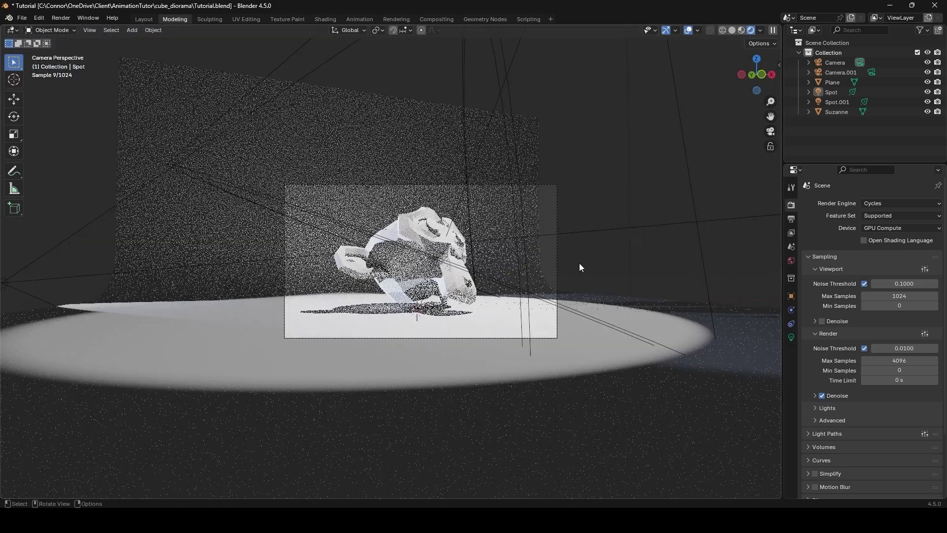
scroll(579, 262, up, 4)
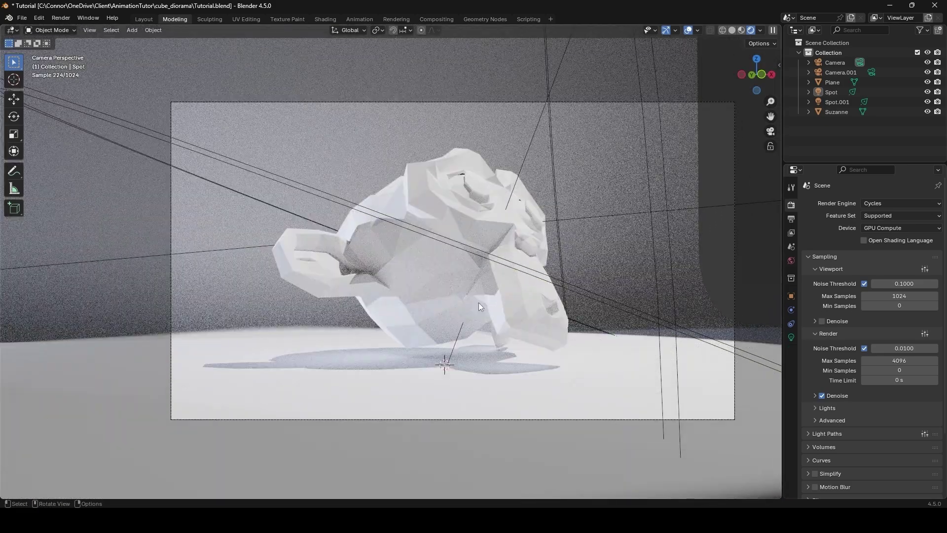
scroll(478, 303, up, 1)
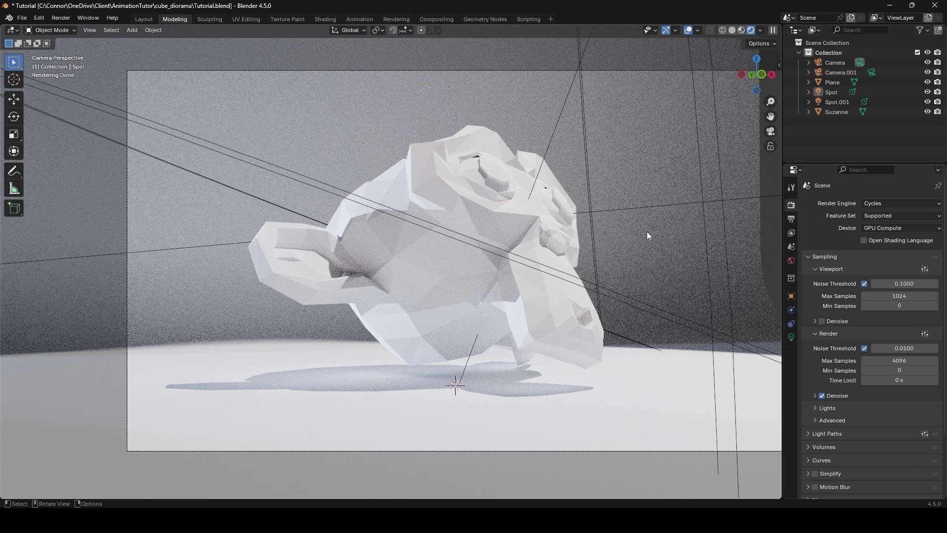
Step: Compare solid with rendered shading in the camera view, and enable denoising for the viewport
click(732, 30)
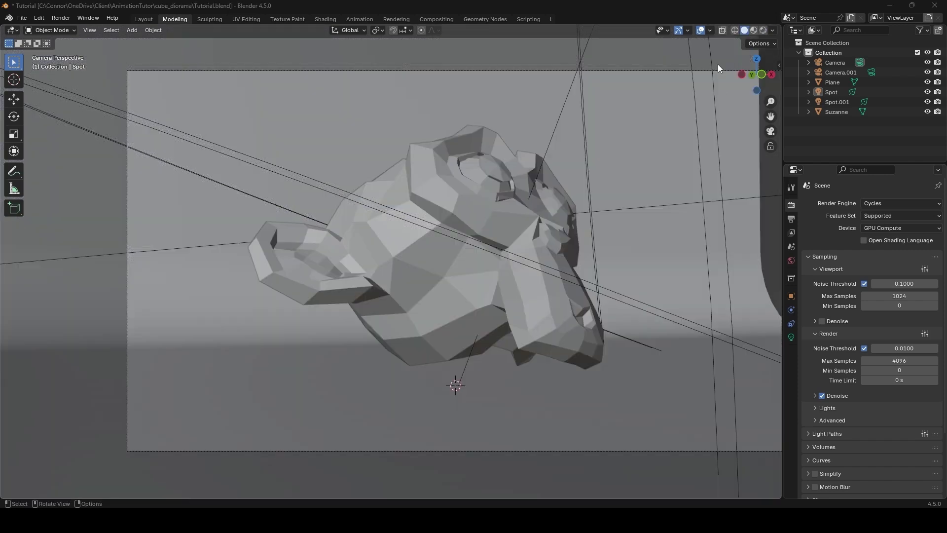
click(763, 30)
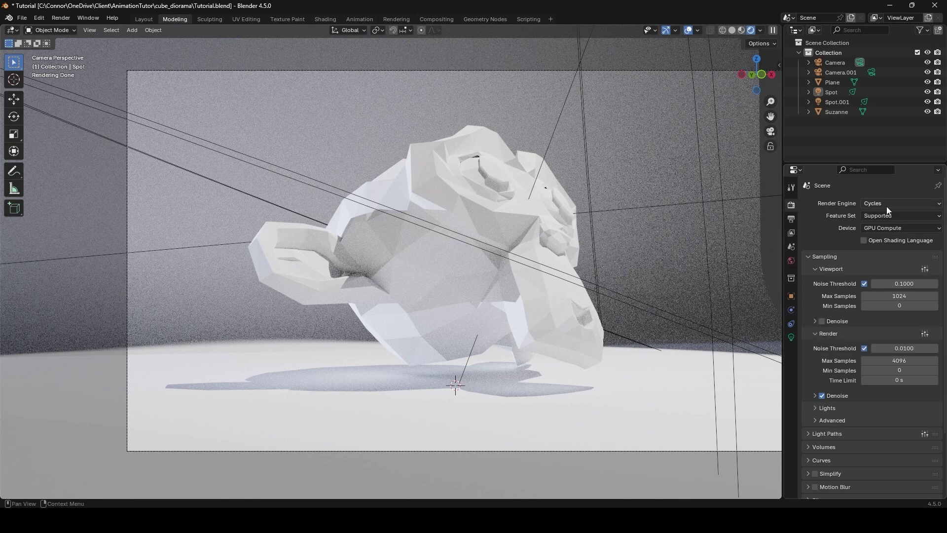
click(821, 321)
Step: Move the Spot.001 light to a new position and rotate it freely to change how it lights Suzanne
middle_drag(683, 340, 508, 222)
click(458, 146)
key(g)
click(509, 178)
key(r)
key(r)
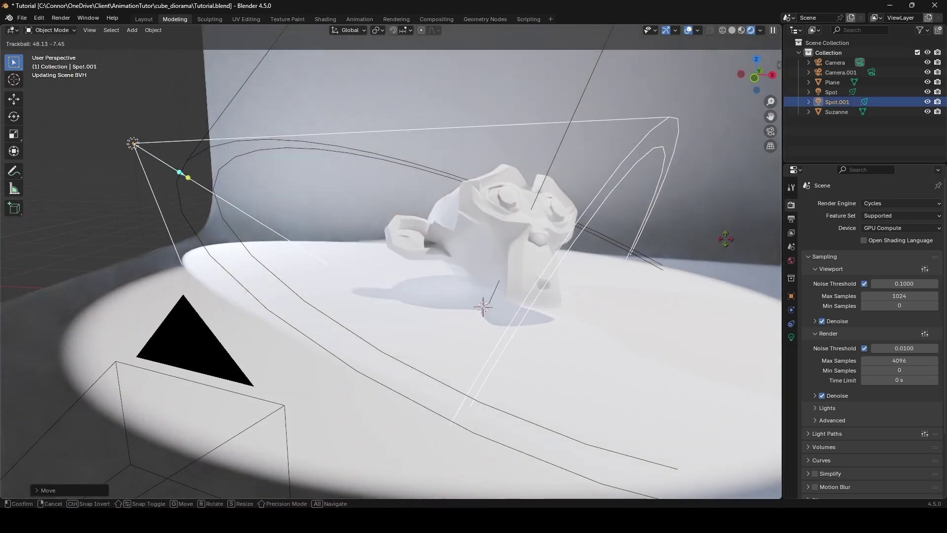
click(694, 238)
Step: Rename the Spot light as KEY_LGT and the Spot.001 light as FILL_LGT
middle_drag(695, 239, 586, 300)
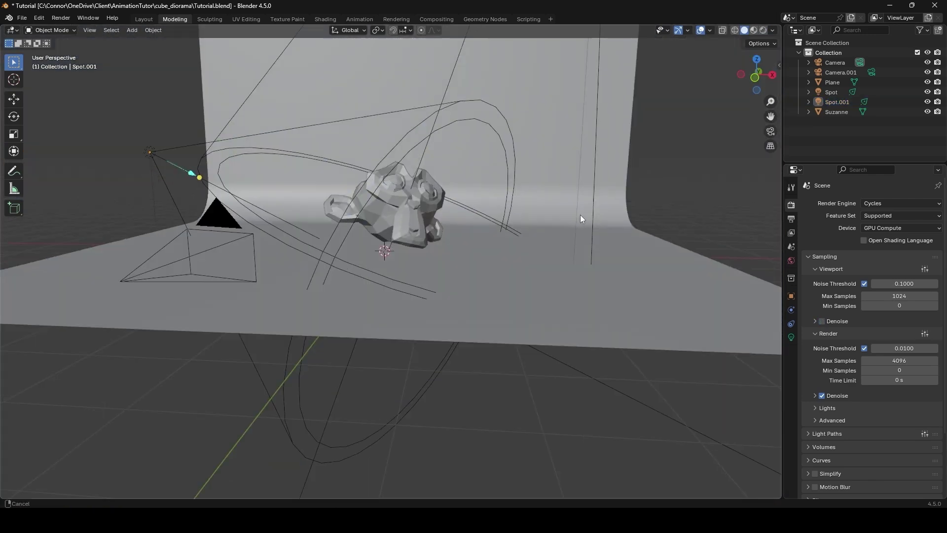
middle_drag(580, 214, 597, 277)
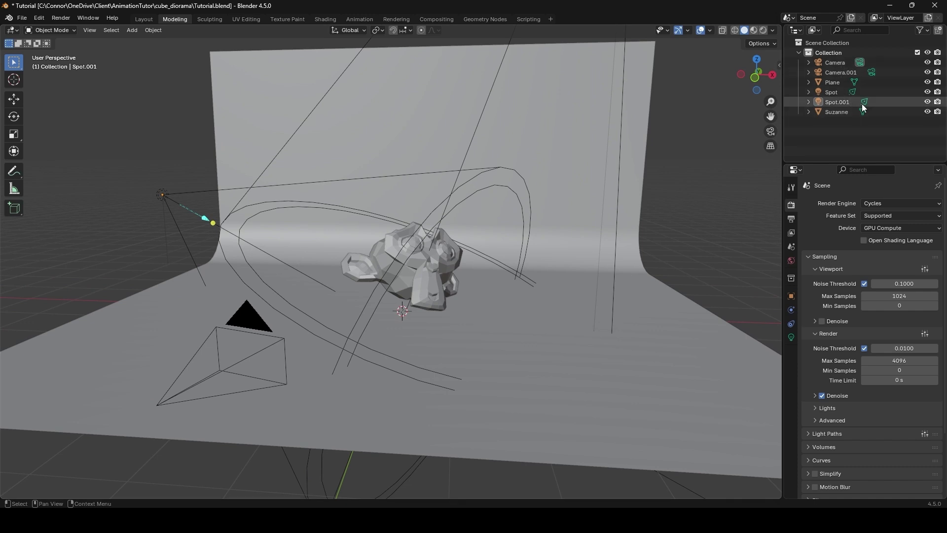
middle_drag(762, 158, 762, 140)
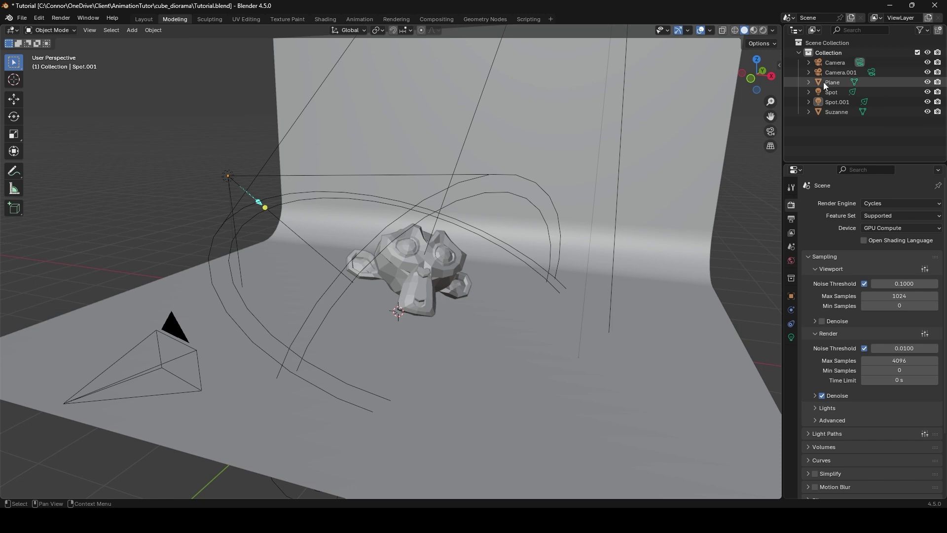
double_click(834, 92)
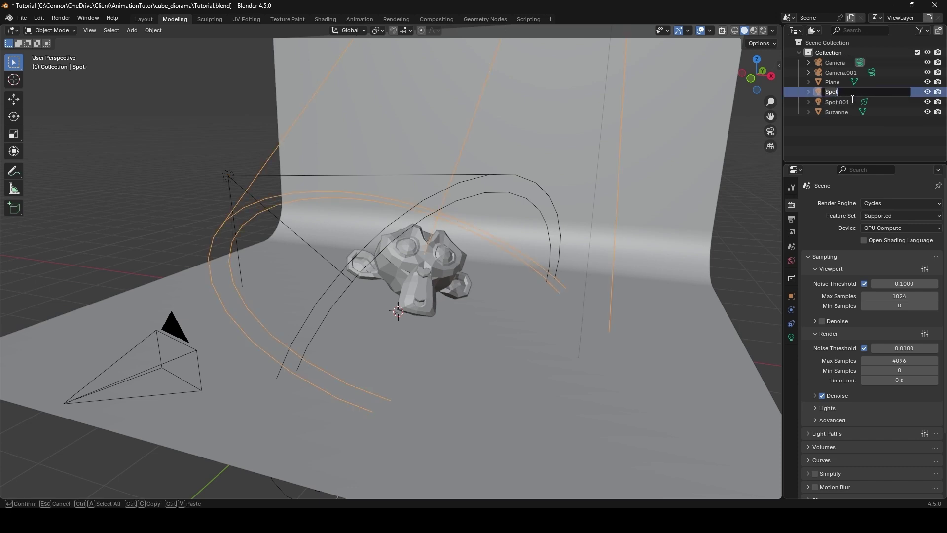
text(KEY_LGT)
key(Return)
double_click(845, 101)
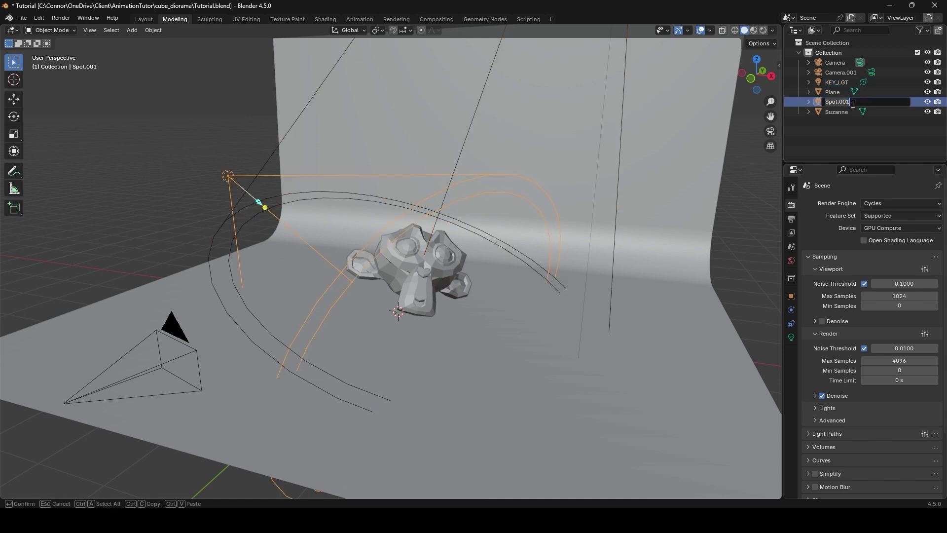
text(FILL_LGT)
key(Return)
Step: Rename the Suzanne mesh as Suzanne_GEO and the curved backdrop Plane as CYC_GEO
double_click(837, 112)
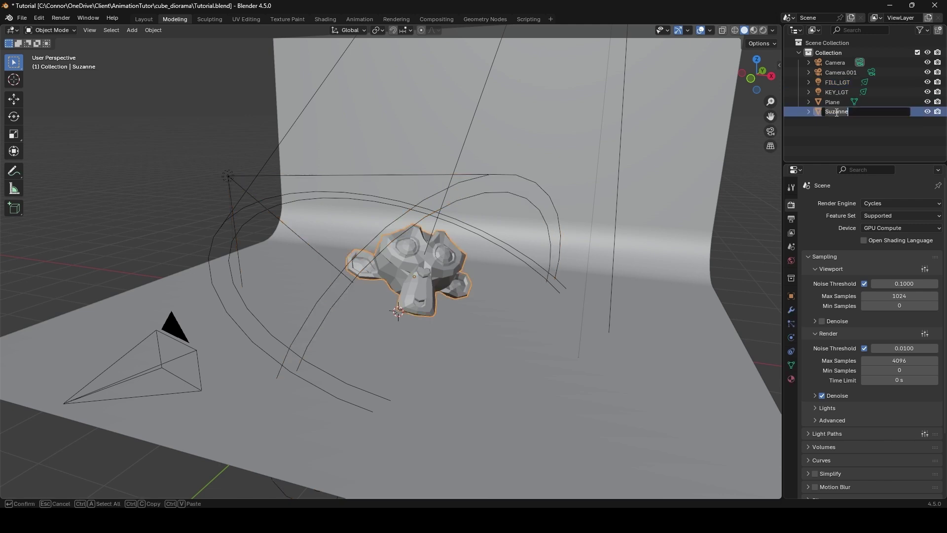
key(End)
text(_GEO)
key(Return)
double_click(885, 102)
key(End)
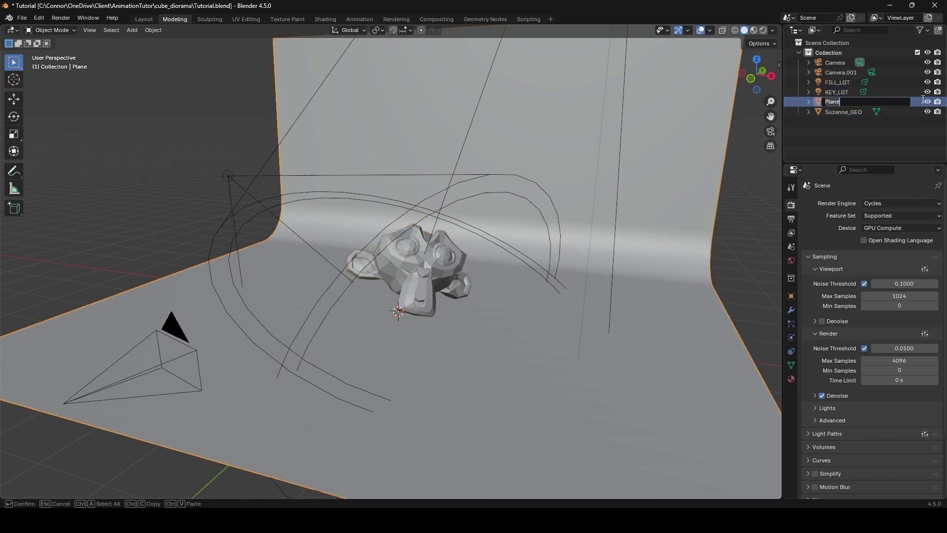
key(ctrl+a)
text(CYUCGEO)
key(Return)
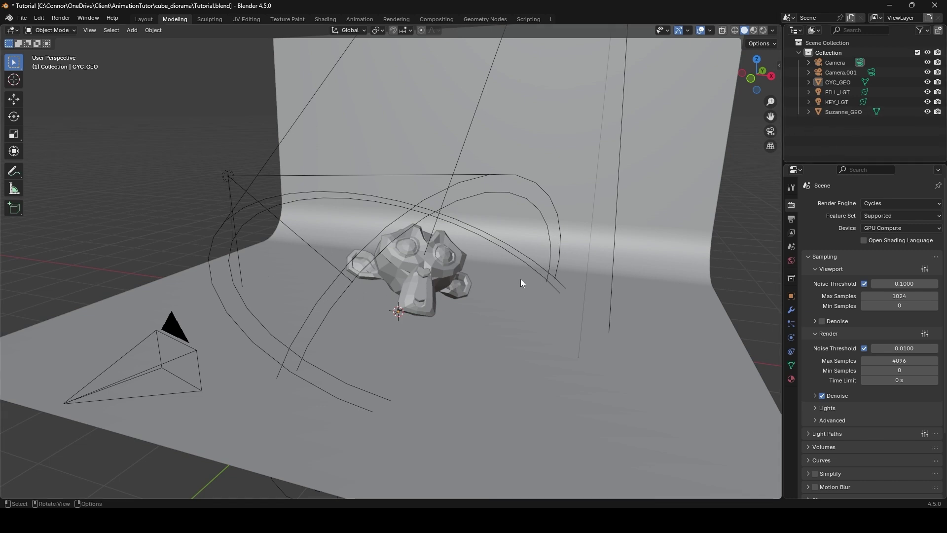
Step: Add a Plain Axes empty at the 3D cursor beneath Suzanne
middle_drag(473, 310, 502, 308)
key(shift+a)
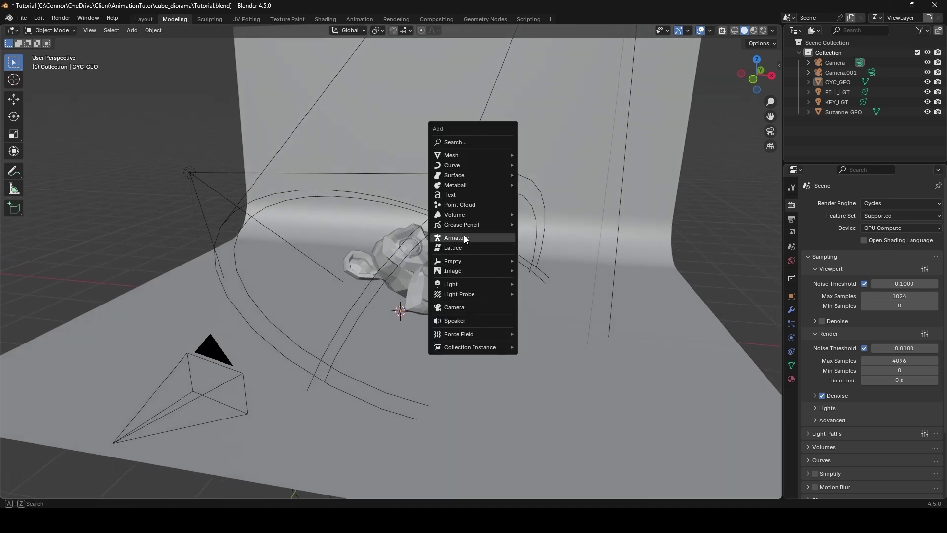
mouse_move(464, 337)
mouse_move(474, 259)
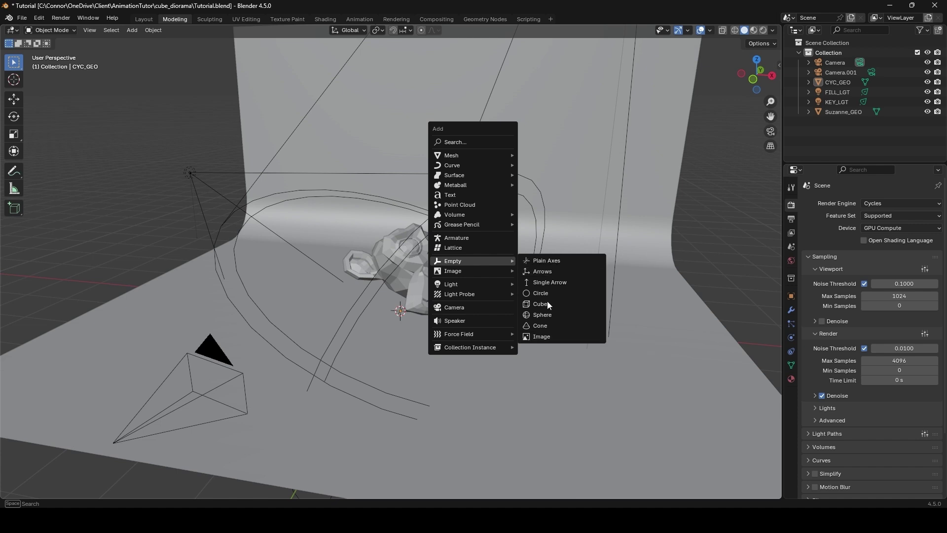
click(542, 260)
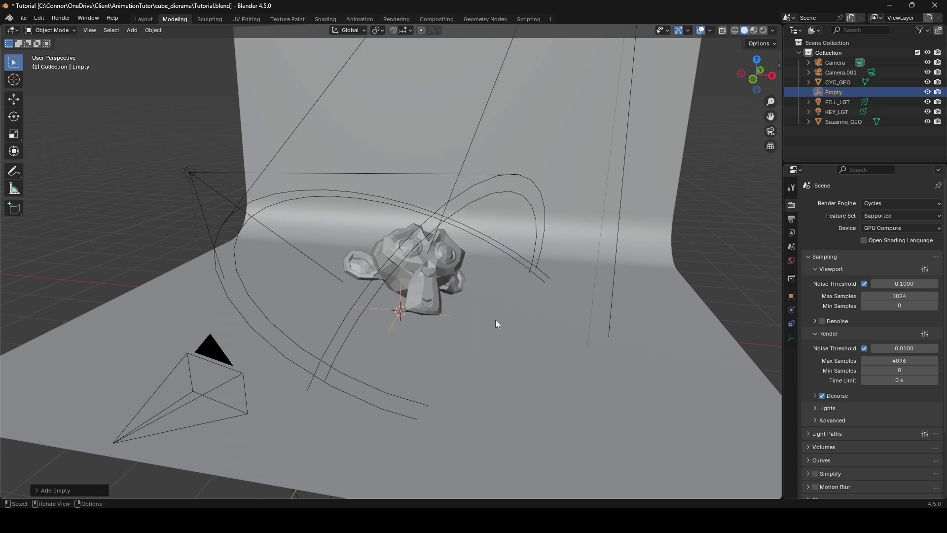
Step: Move the Plain Axes empty up and away from Suzanne and rotate it
middle_drag(495, 319, 463, 307)
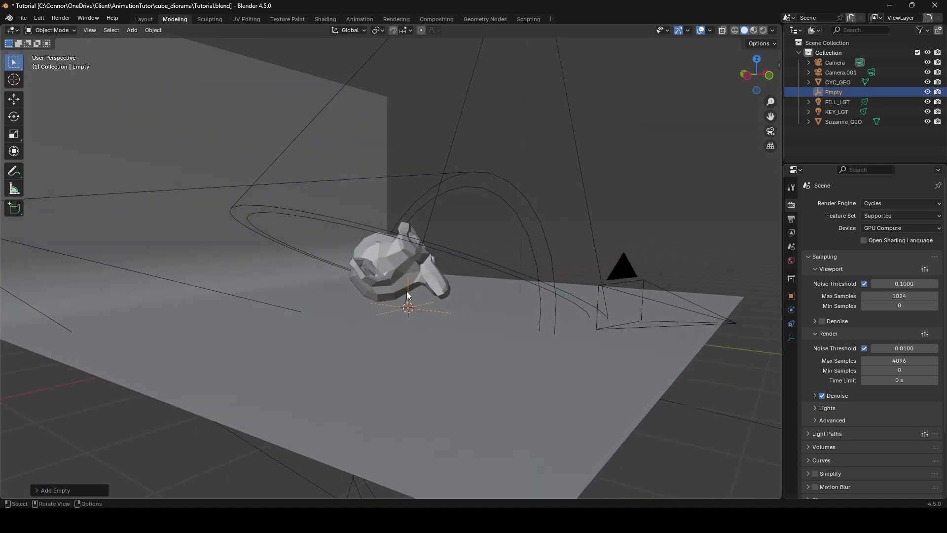
middle_drag(407, 295, 473, 321)
key(g)
click(582, 175)
key(r)
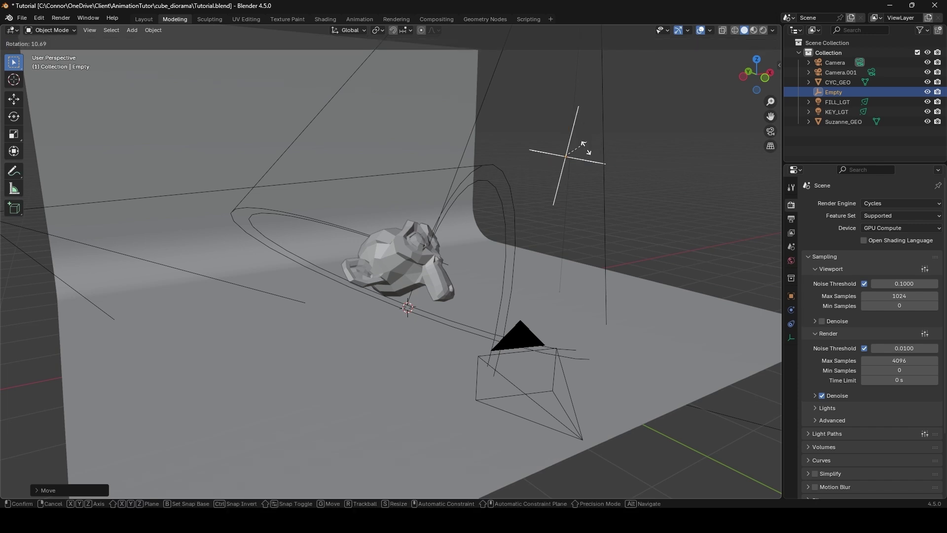
click(582, 258)
Step: Reposition the empty twice more around the backdrop and rotate it freely with trackball rotation
middle_drag(490, 217, 519, 223)
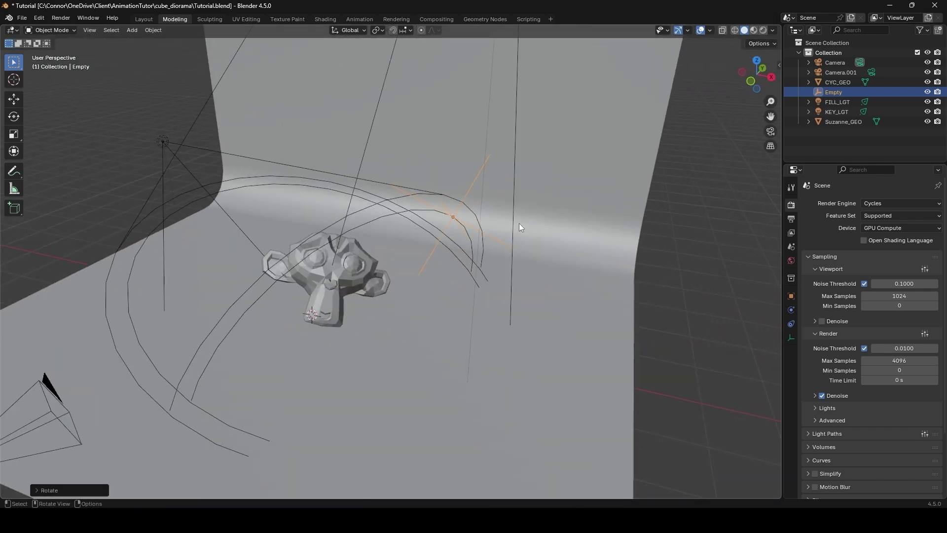
key(g)
click(270, 164)
shift+middle_drag(269, 164, 622, 200)
key(g)
click(462, 191)
middle_drag(461, 191, 420, 180)
key(r)
key(r)
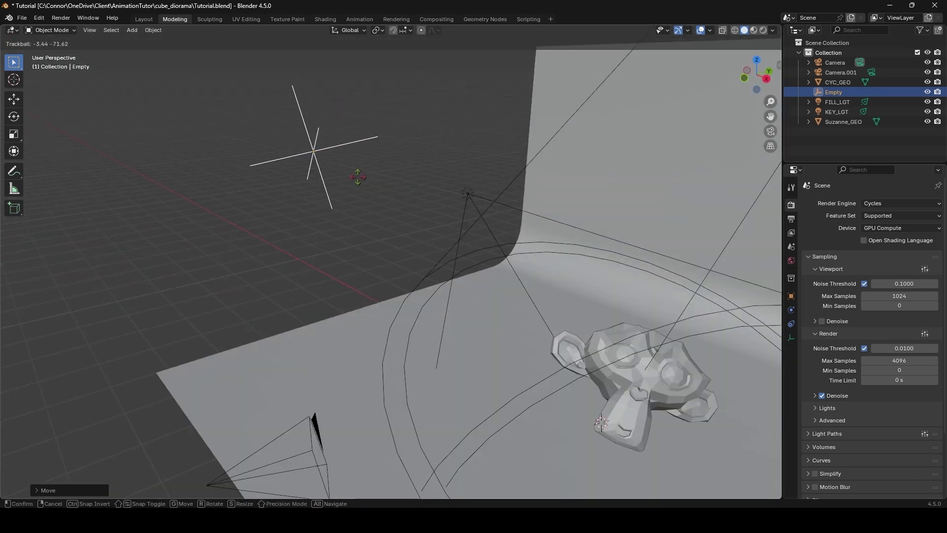
click(366, 234)
middle_drag(366, 234, 591, 194)
Step: Show the empty's location, rotation and scale values alongside the viewport
key(n)
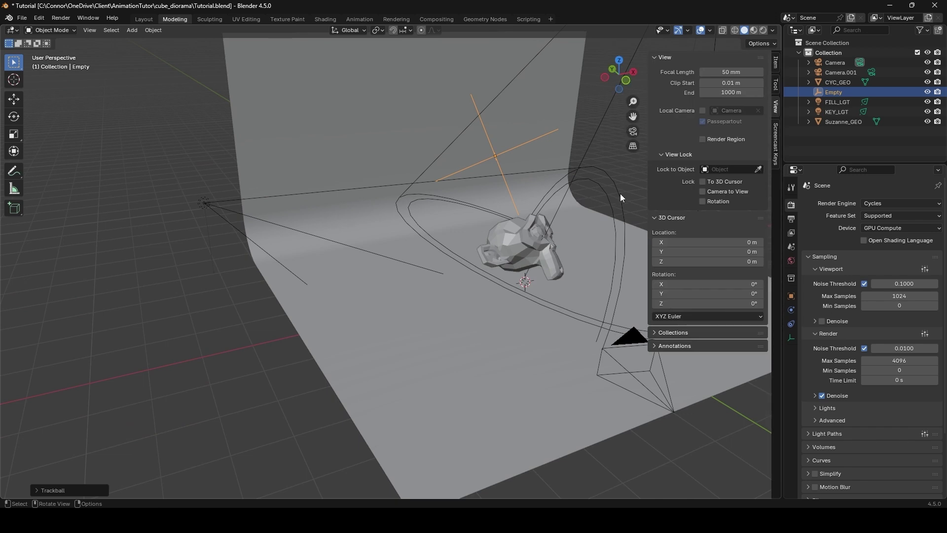
click(775, 62)
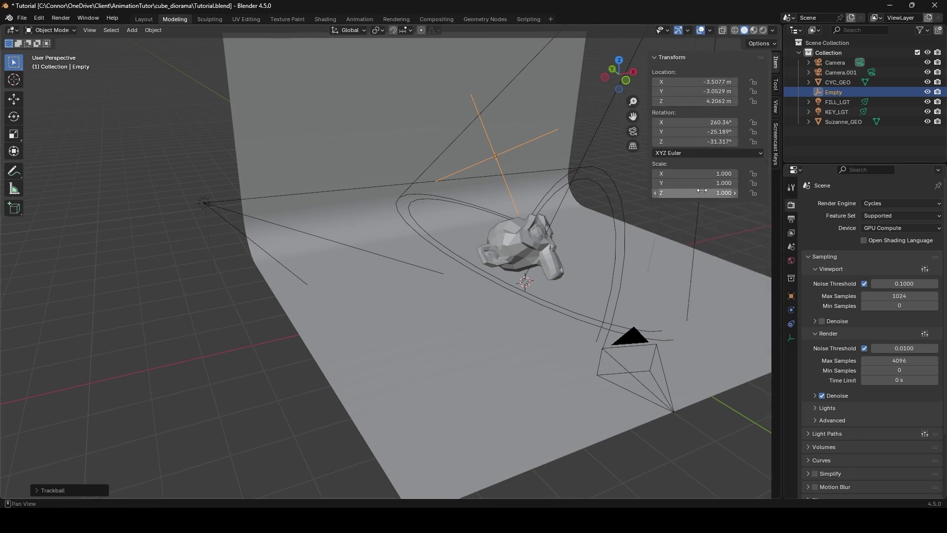
middle_drag(568, 198, 468, 200)
Step: Scale the empty down to about 0.36, move it beyond the backdrop's side and rotate it
key(s)
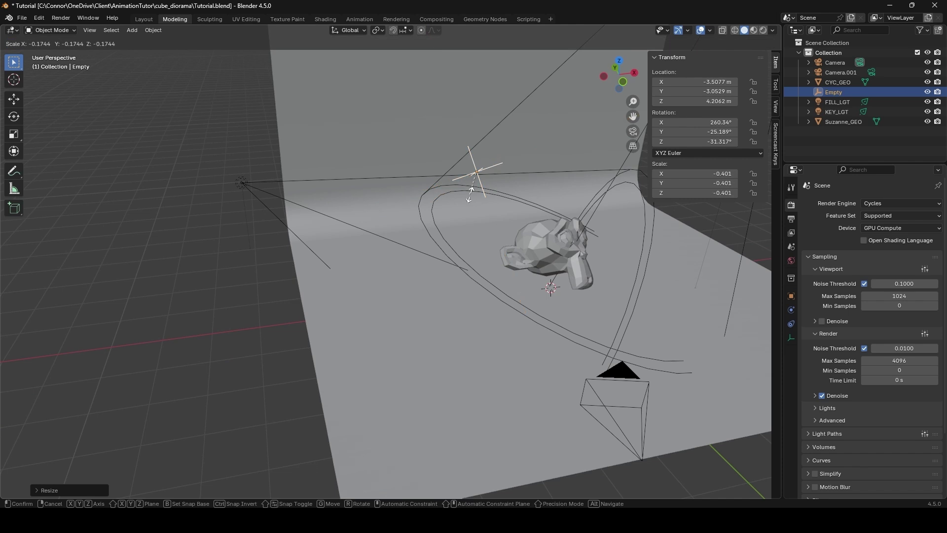
key(g)
key(r)
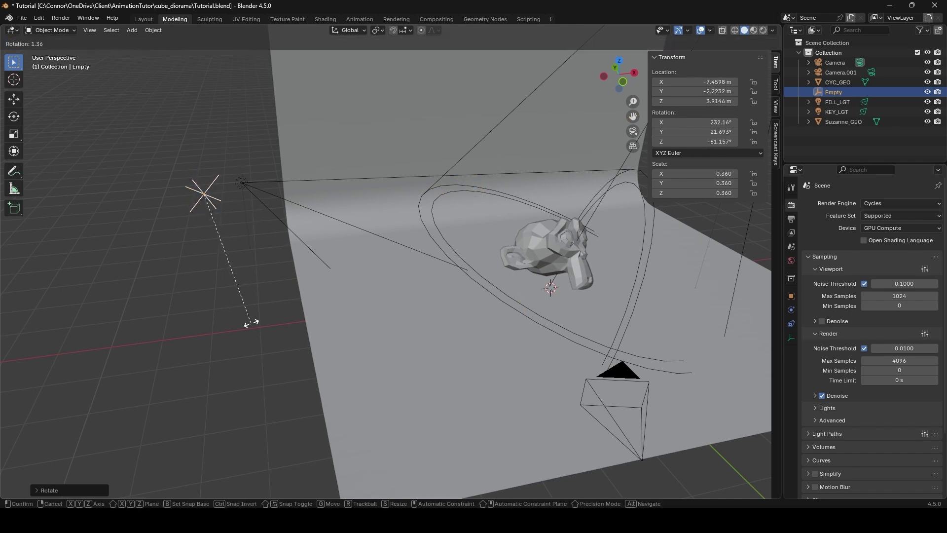
click(328, 291)
Step: Compare the transform values of Suzanne_GEO with those of the empty
middle_drag(328, 291, 564, 259)
click(568, 261)
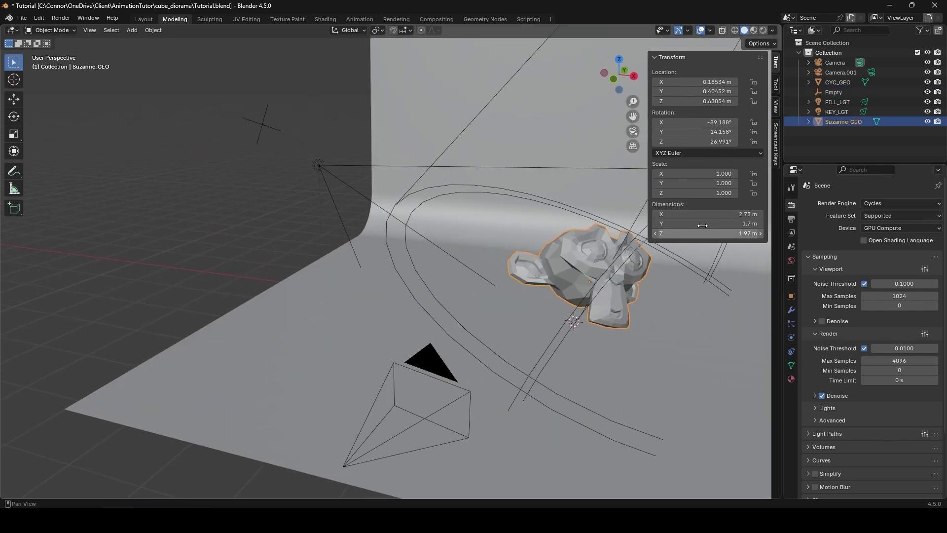
click(262, 126)
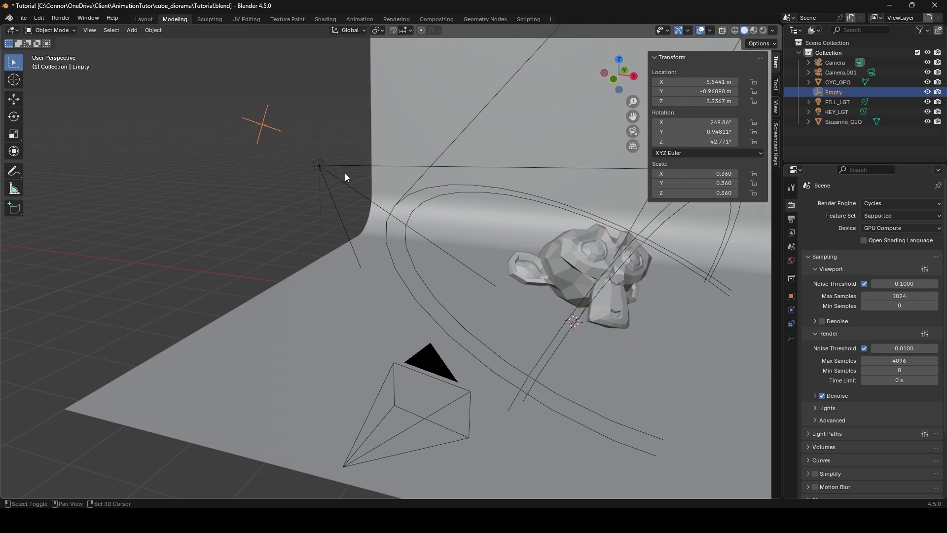
Step: Clear the empty's location, rotation and scale back to their defaults
middle_drag(345, 173, 336, 224)
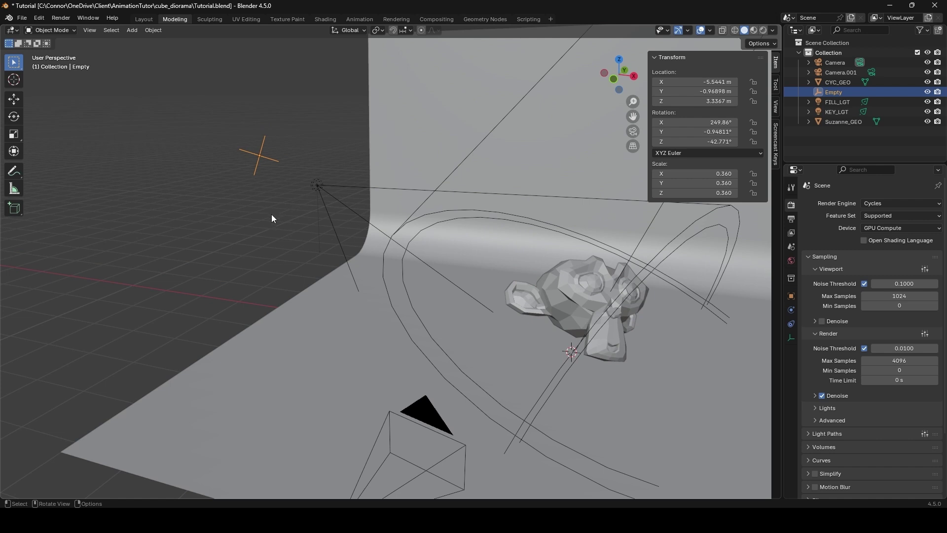
middle_drag(271, 214, 298, 220)
key(alt+g)
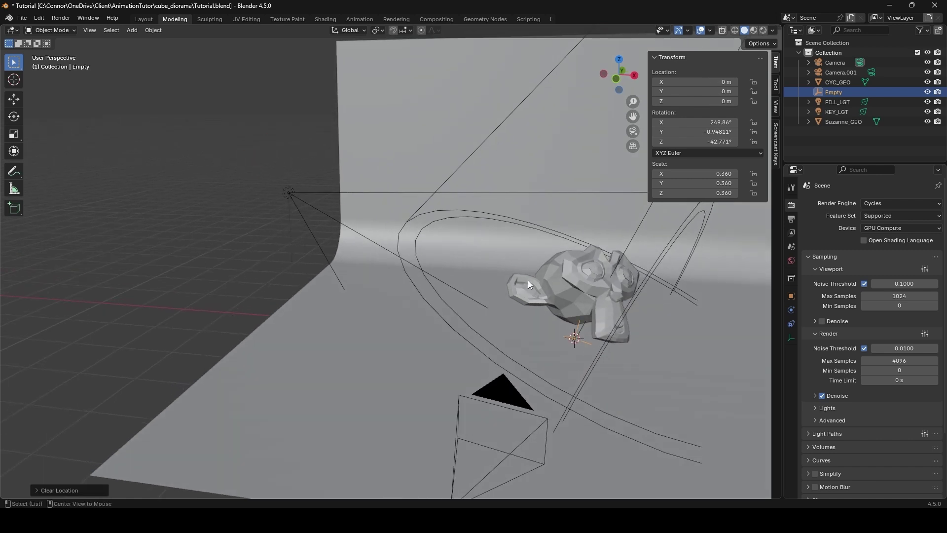
key(alt+r)
key(alt+s)
shift+middle_drag(665, 287, 580, 267)
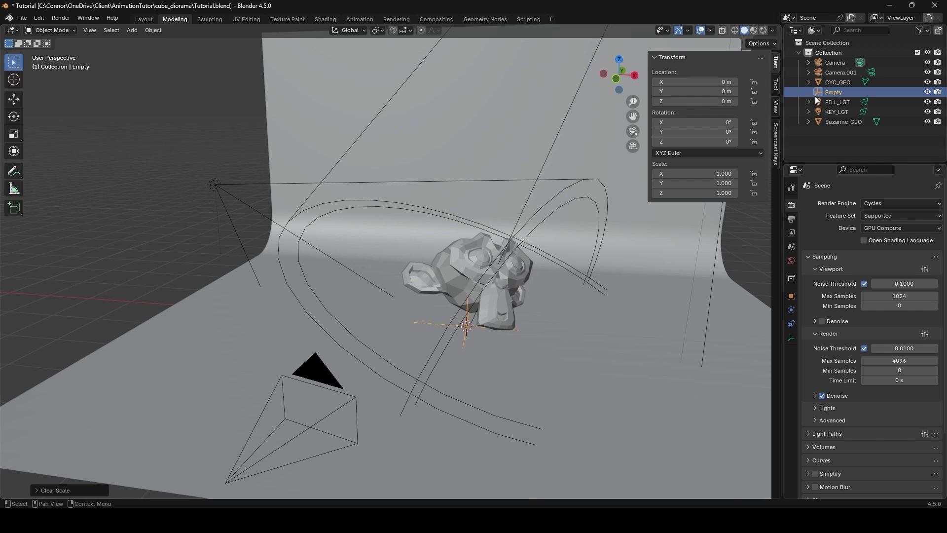
Step: Parent Suzanne_GEO and CYC_GEO to the empty using Object (Keep Transform)
click(844, 123)
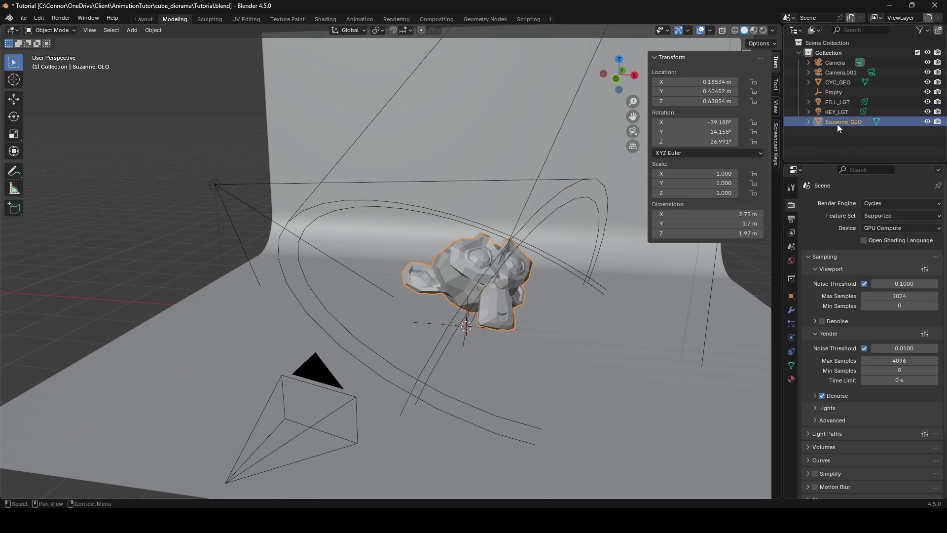
ctrl+click(835, 82)
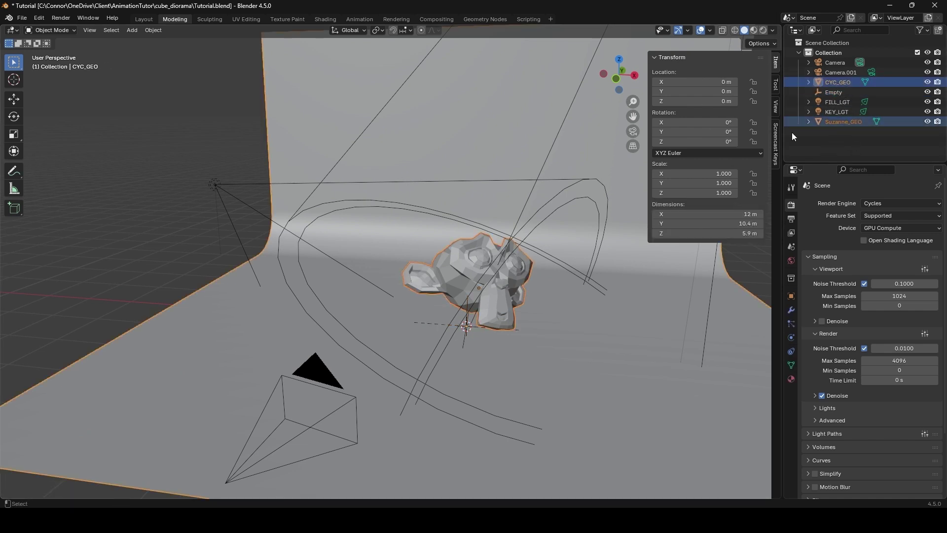
ctrl+click(837, 93)
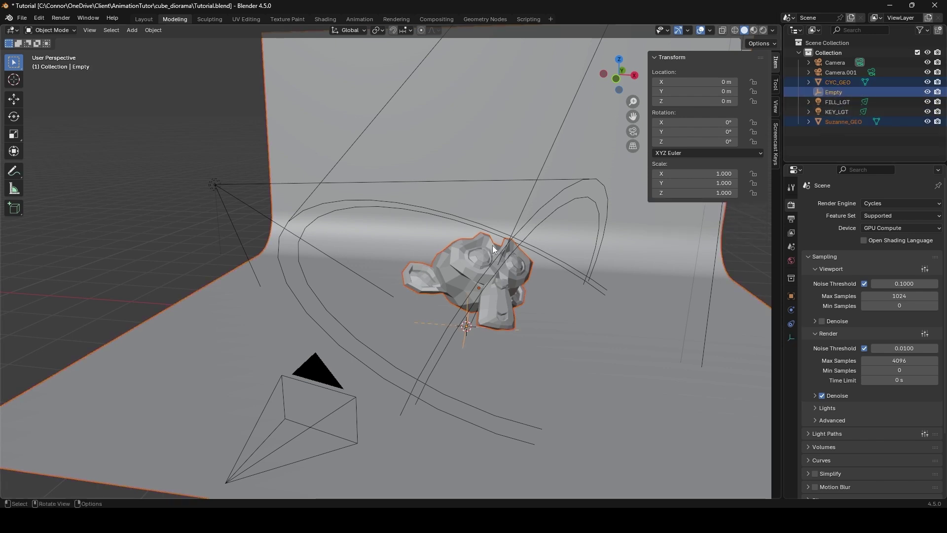
key(ctrl+p)
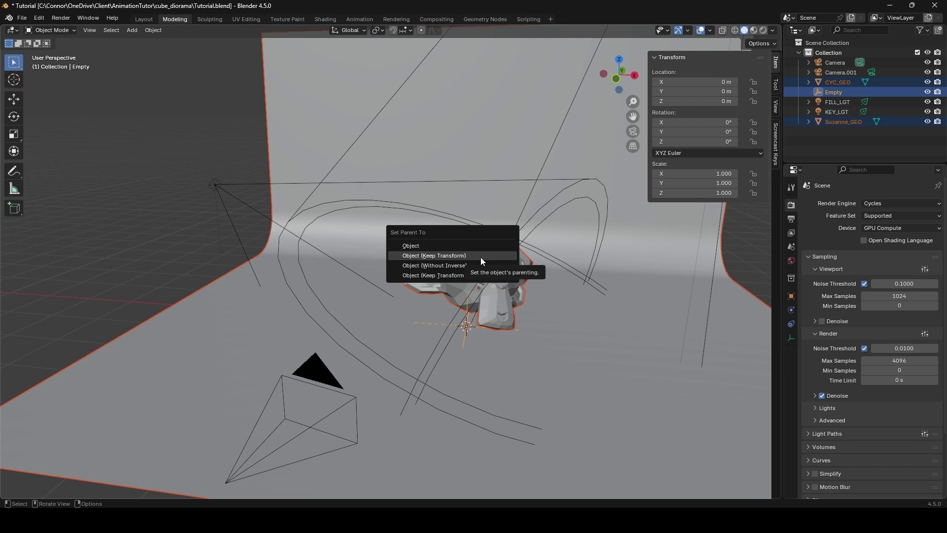
click(480, 257)
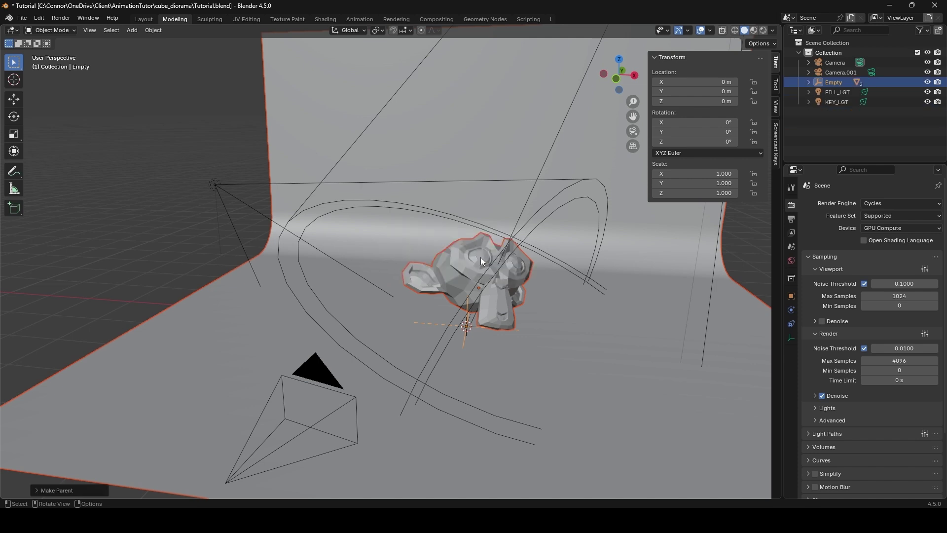
Step: Select only the empty and examine the child objects nested beneath it in the scene hierarchy
click(840, 82)
scroll(673, 274, down, 4)
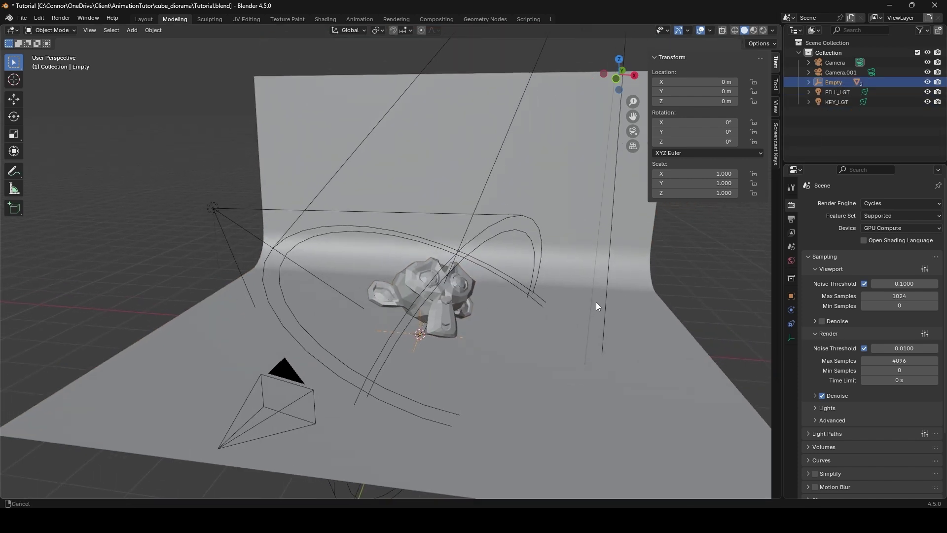
click(808, 83)
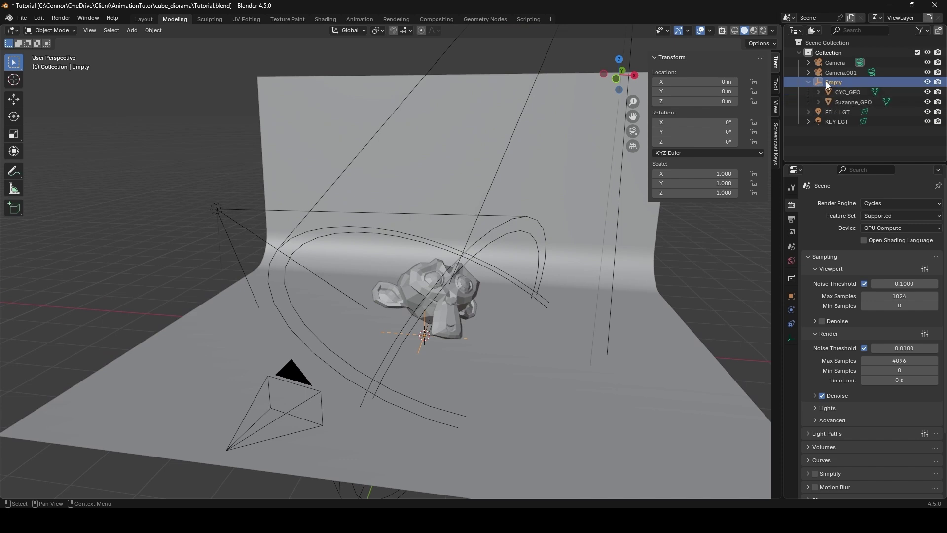
click(808, 82)
Step: Try moving the empty together with its parented objects, then cancel the move
key(g)
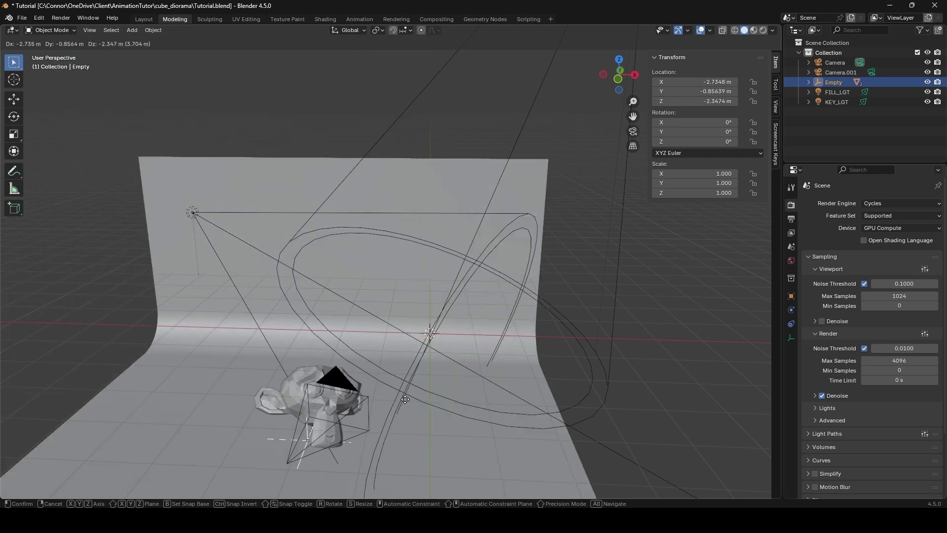
right_click(405, 399)
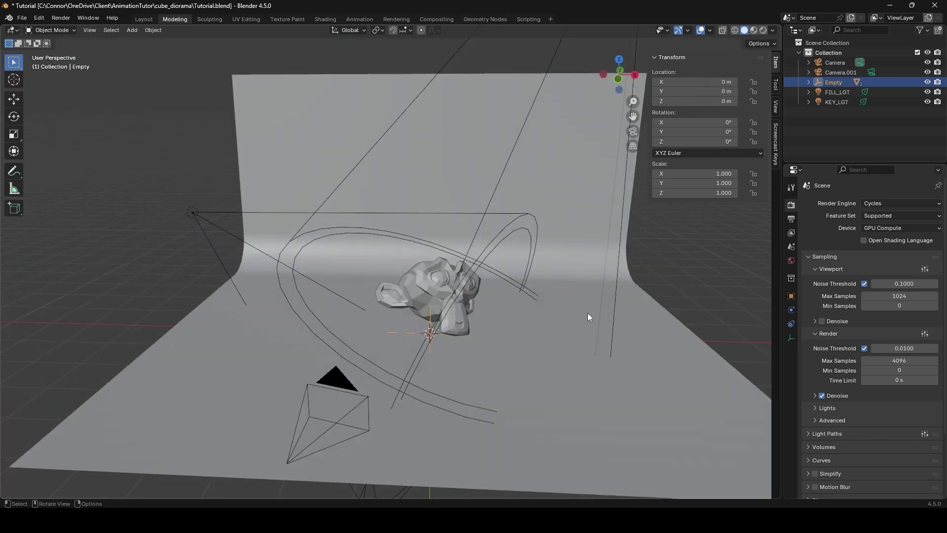
mouse_move(588, 313)
middle_down()
mouse_move(579, 314)
mouse_move(588, 295)
middle_up()
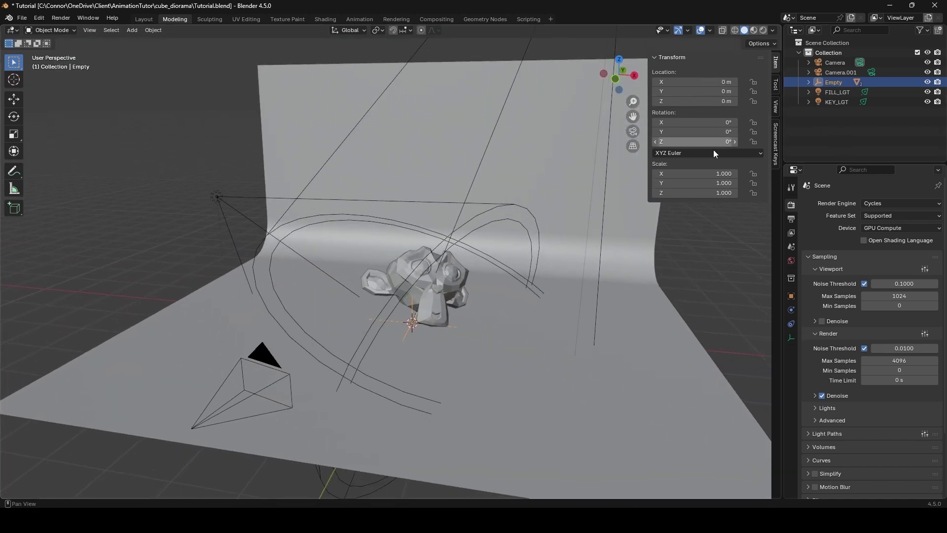
Step: Deselect everything and examine how Collection and its objects sit within the Scene Collection
click(695, 234)
shift+scroll(725, 197, down, 2)
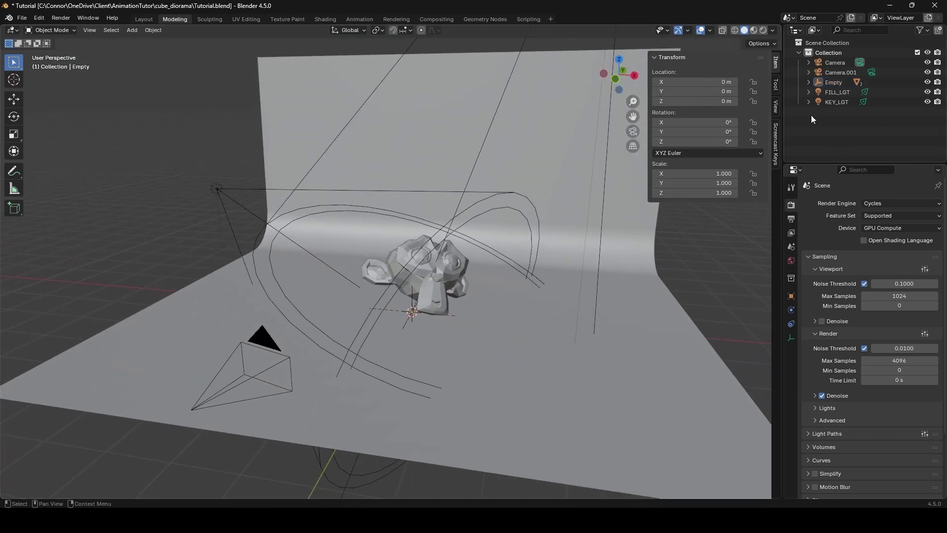
click(806, 44)
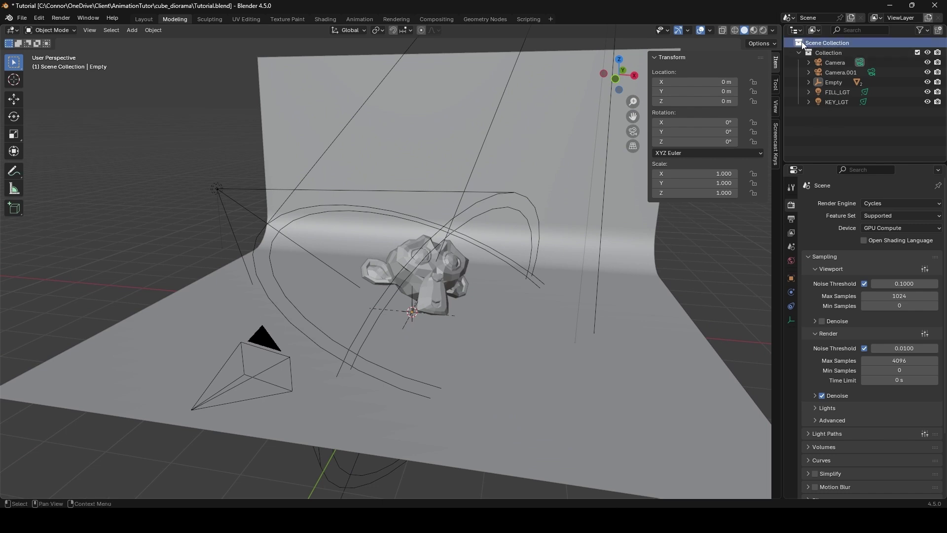
click(817, 52)
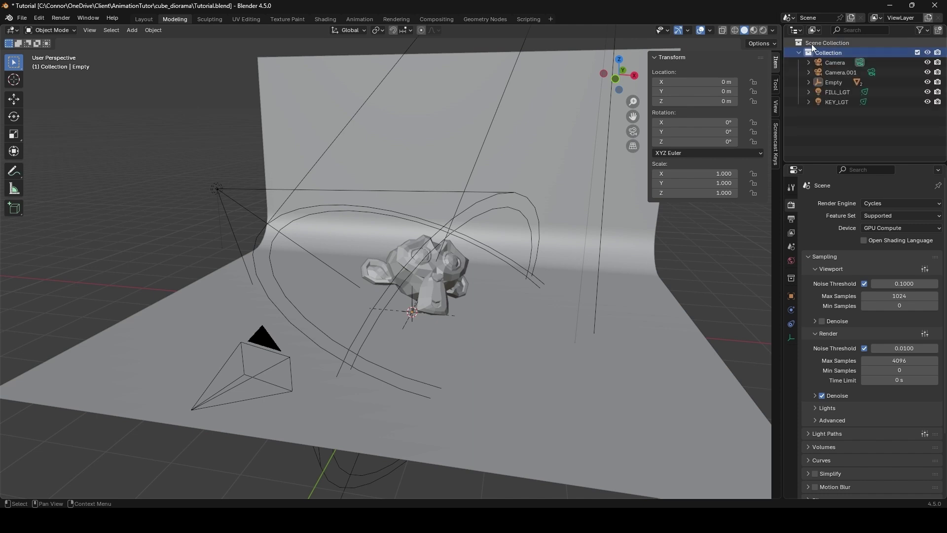
click(812, 44)
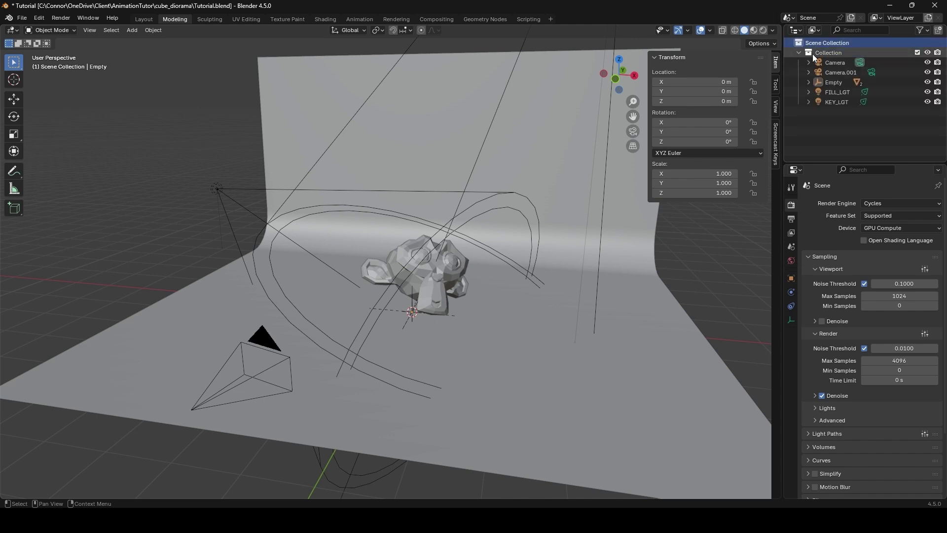
click(838, 52)
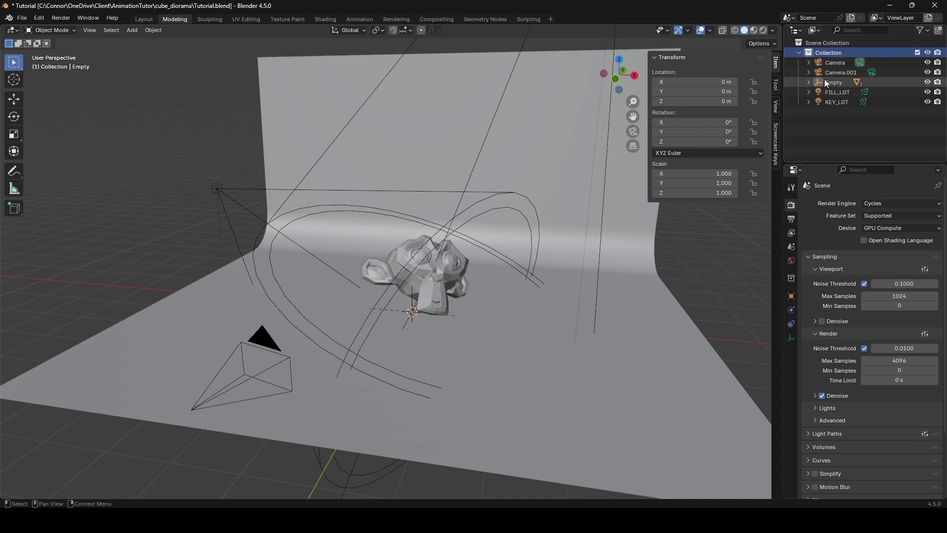
shift+middle_drag(646, 163, 557, 168)
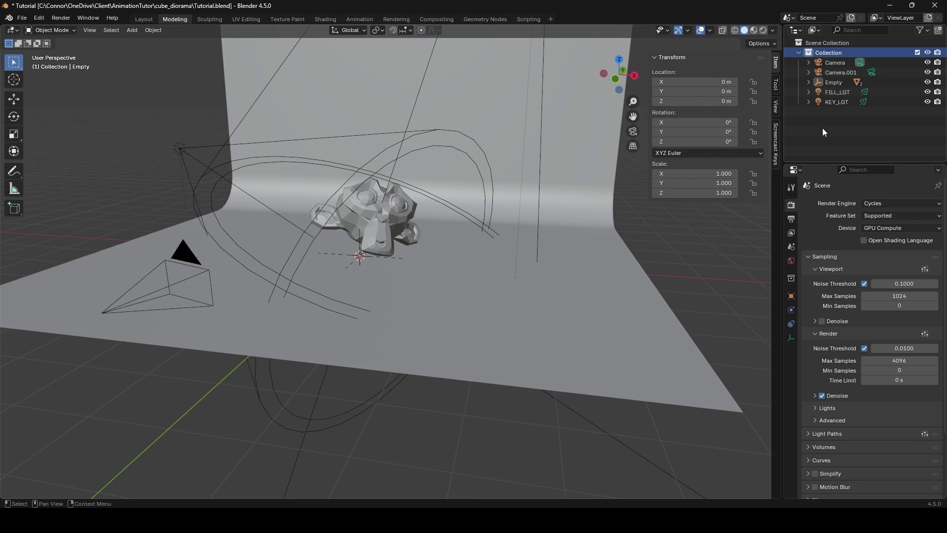
Step: Collapse Collection, make the Scene Collection active and add a cube mesh directly in it
click(799, 53)
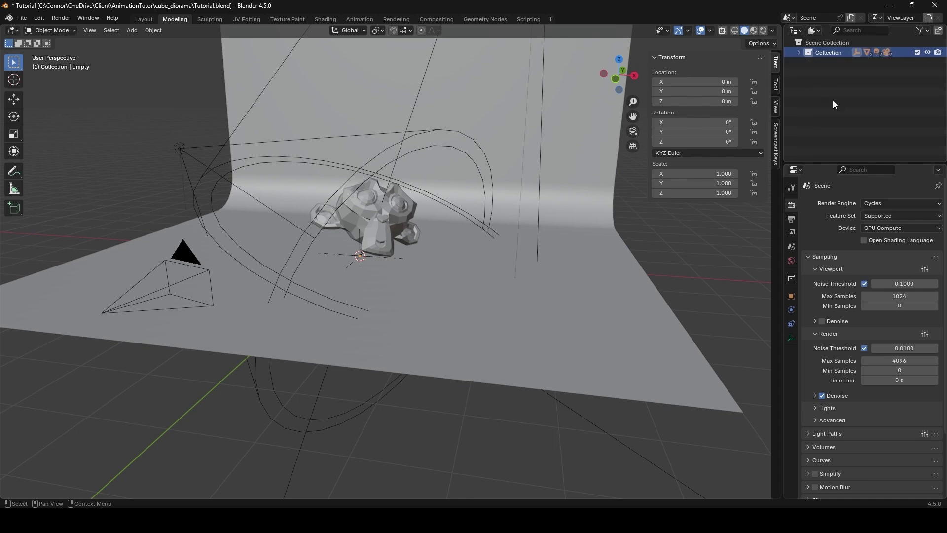
click(802, 44)
middle_drag(690, 128, 504, 238)
key(ctrl+a)
key(Escape)
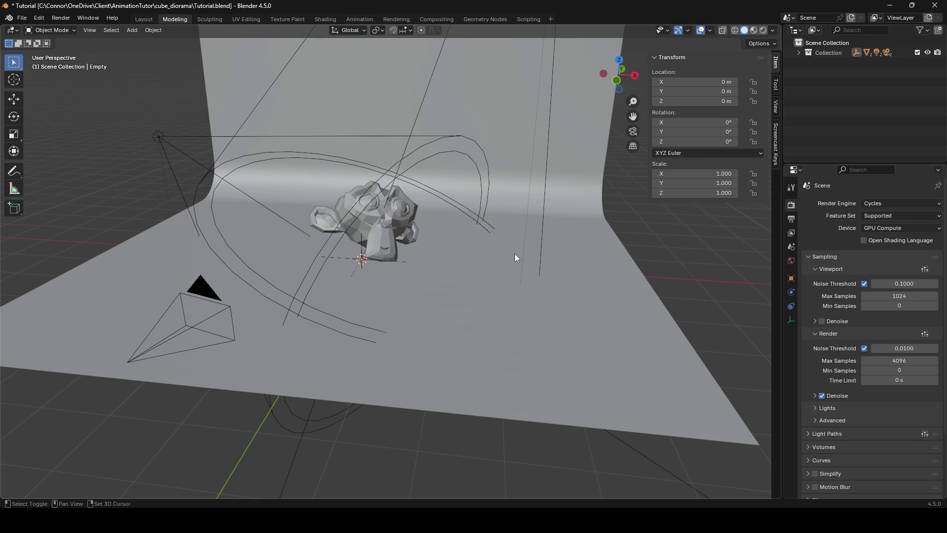
key(shift+a)
mouse_move(480, 146)
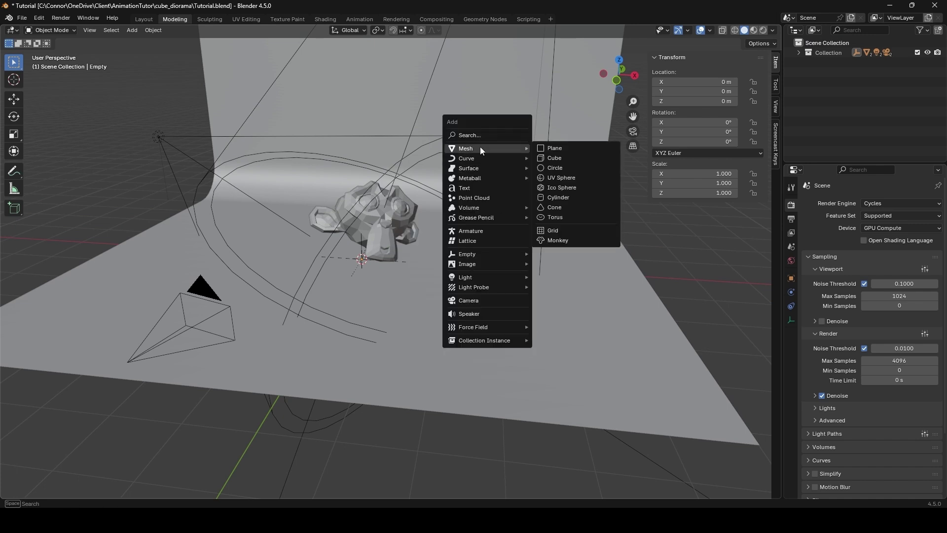
click(567, 157)
Step: Select the cube and expand Collection to compare the cube's place in the hierarchy with the other objects
click(818, 78)
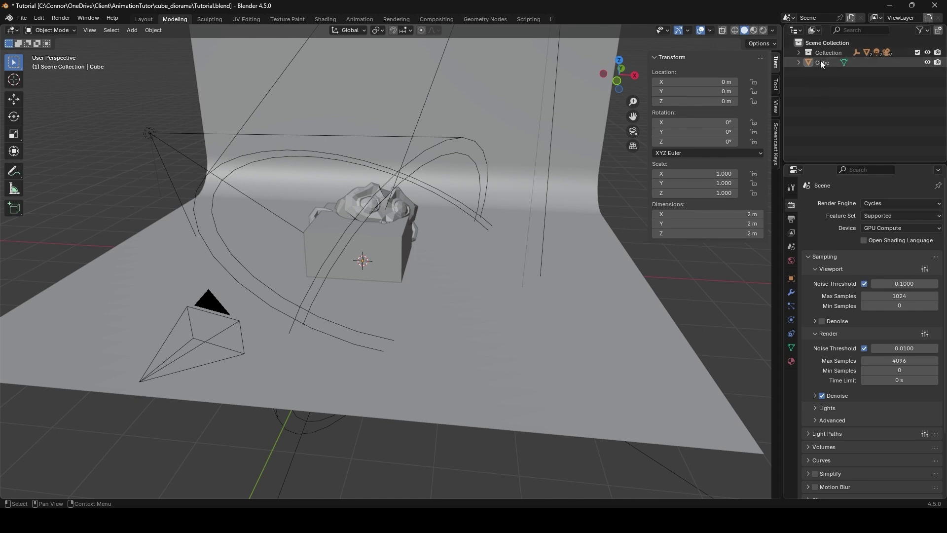
click(822, 64)
drag(813, 63, 826, 42)
click(798, 52)
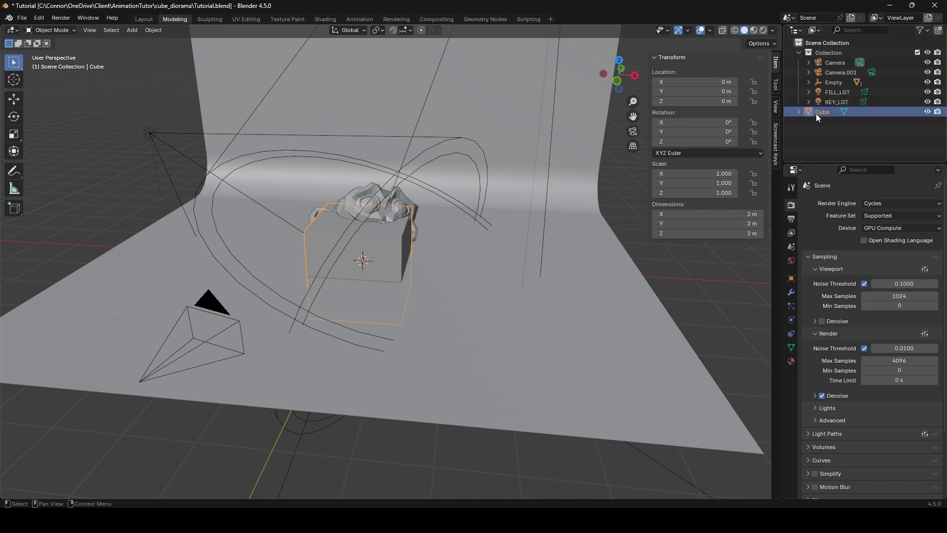
Step: Move the cube away from the monkey head to about X 4.36 m, Y 1.01 m, Z 1.47 m
middle_drag(641, 207, 521, 262)
key(g)
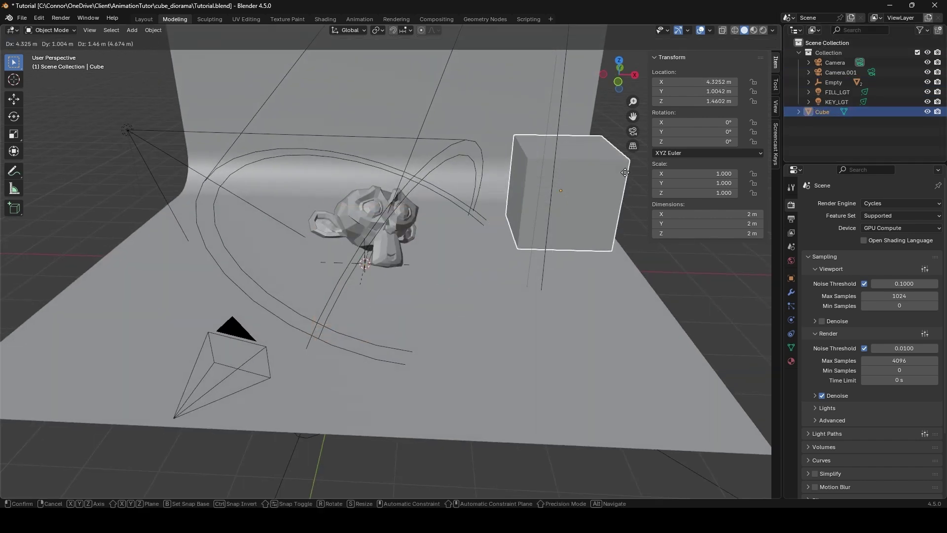
click(725, 190)
Step: Add a second cube mesh and move it in front of the first, to about X 4.35 m, Y -2.25 m, Z 1.89 m
middle_drag(725, 190, 468, 207)
key(shift+a)
mouse_move(537, 212)
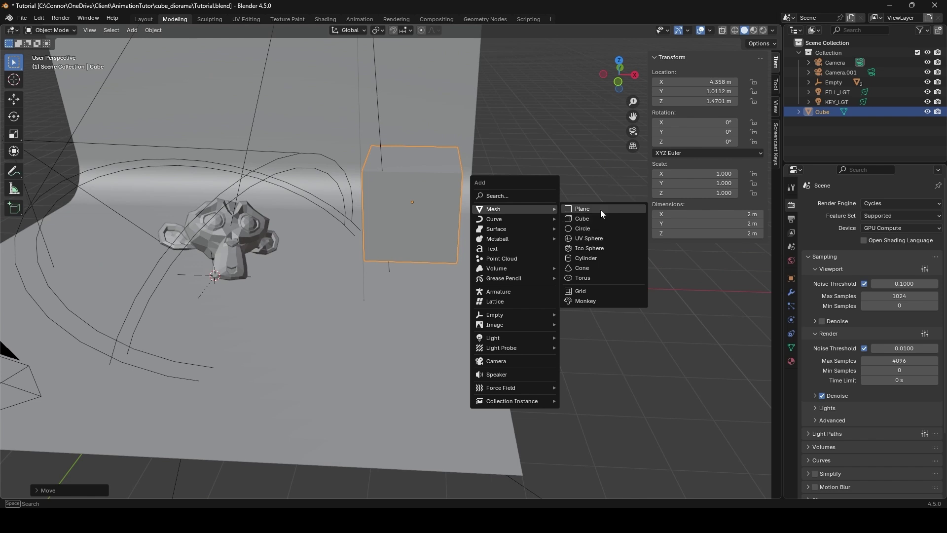
click(600, 220)
middle_drag(600, 220, 467, 245)
key(g)
click(521, 208)
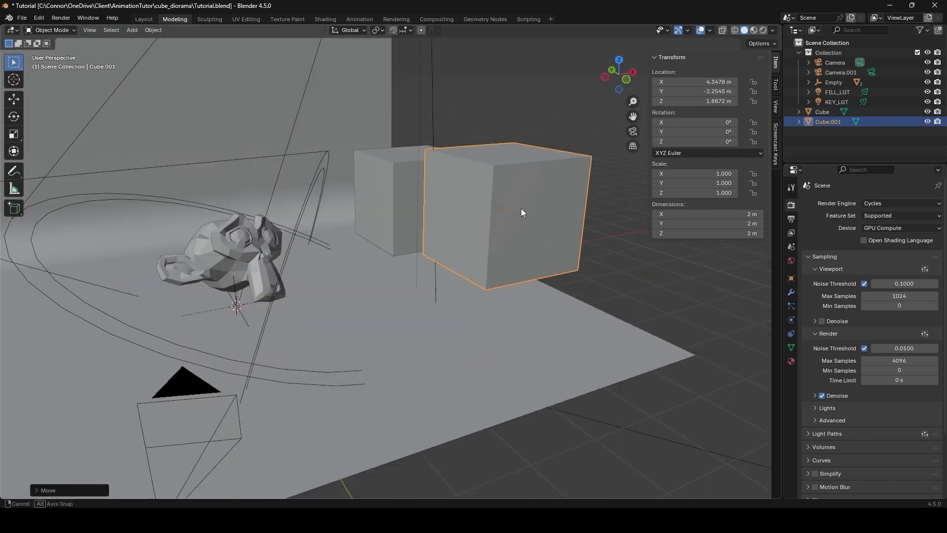
Step: Add a UV sphere and move it above the monkey head, to about X -0.82 m, Y 1.91 m, Z 3.18 m
middle_drag(520, 208, 409, 220)
key(shift+a)
mouse_move(476, 236)
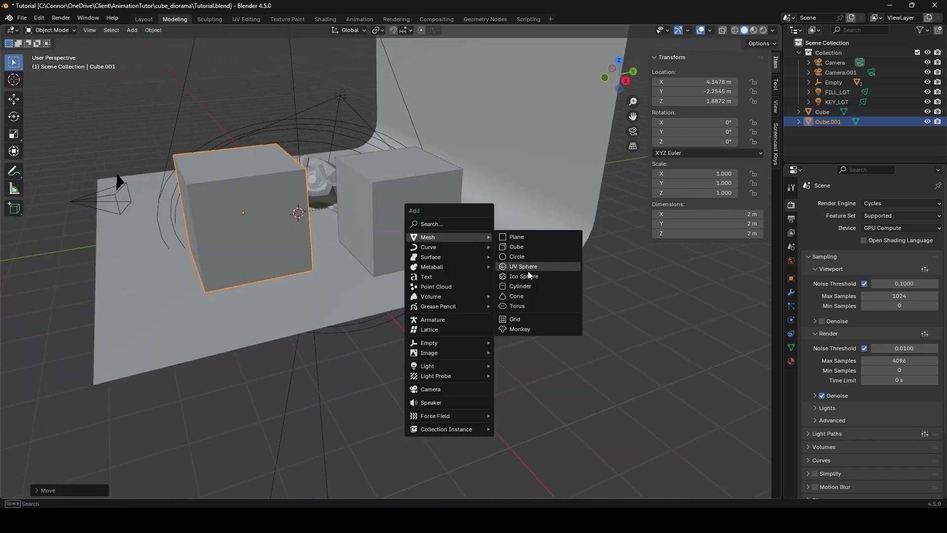
click(522, 266)
key(g)
click(494, 89)
Step: Select the sphere and both cubes together and move them into a new collection named Props
middle_drag(494, 88, 436, 143)
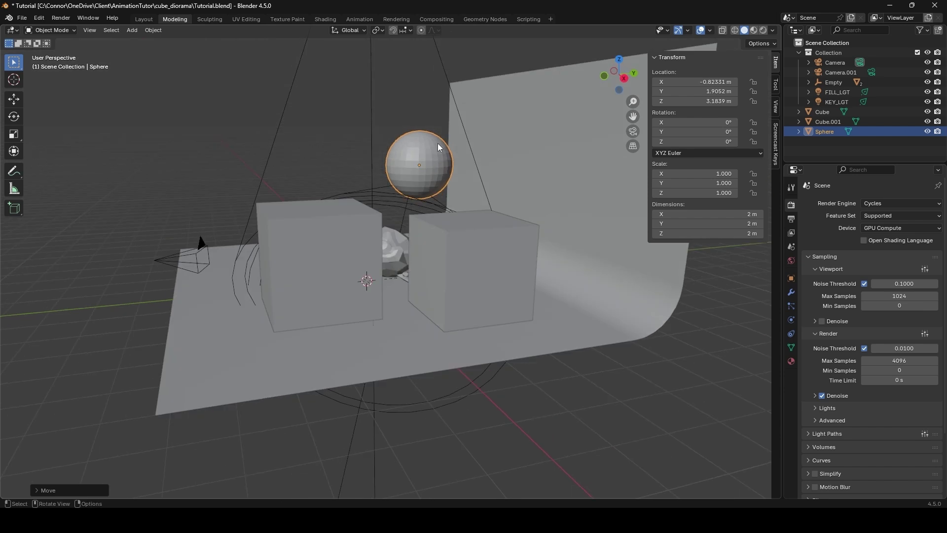
shift+click(343, 233)
shift+click(481, 247)
shift+middle_drag(481, 248, 487, 271)
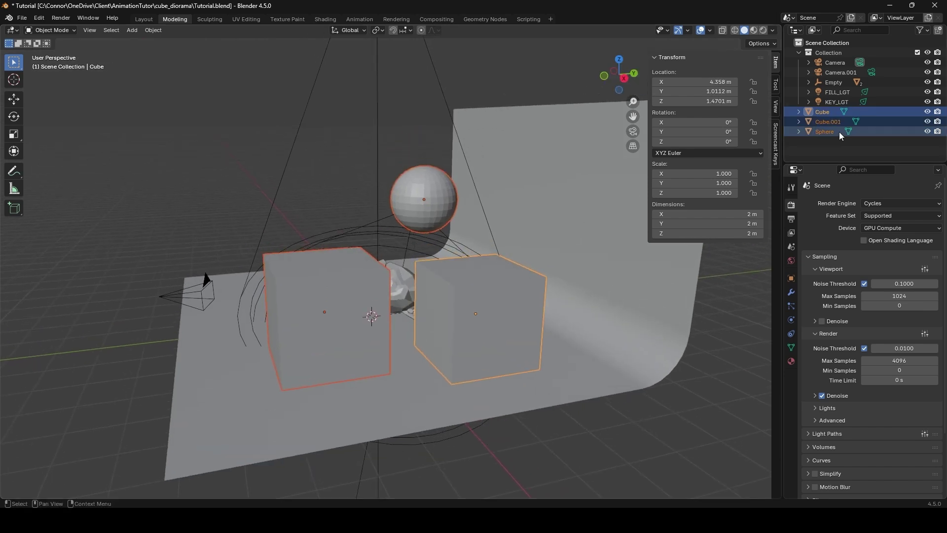
middle_drag(471, 165, 477, 165)
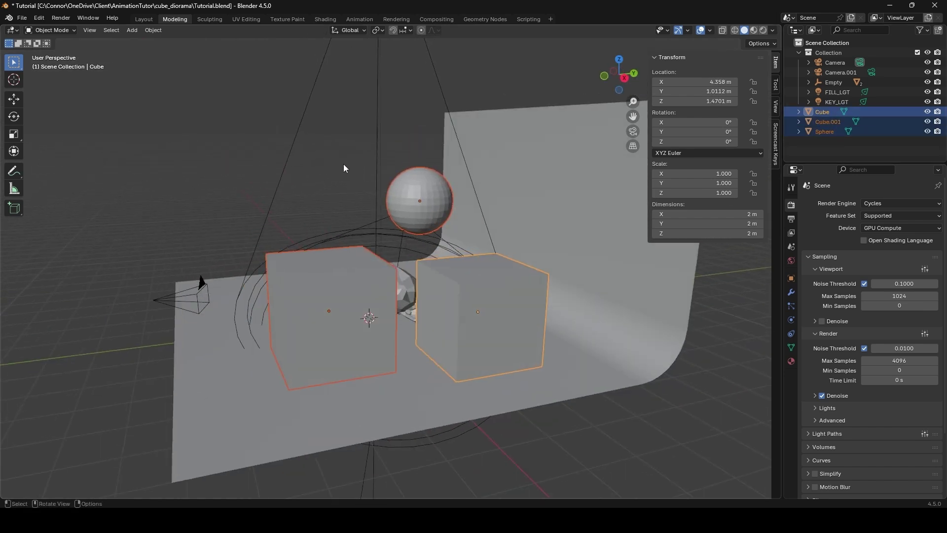
key(m)
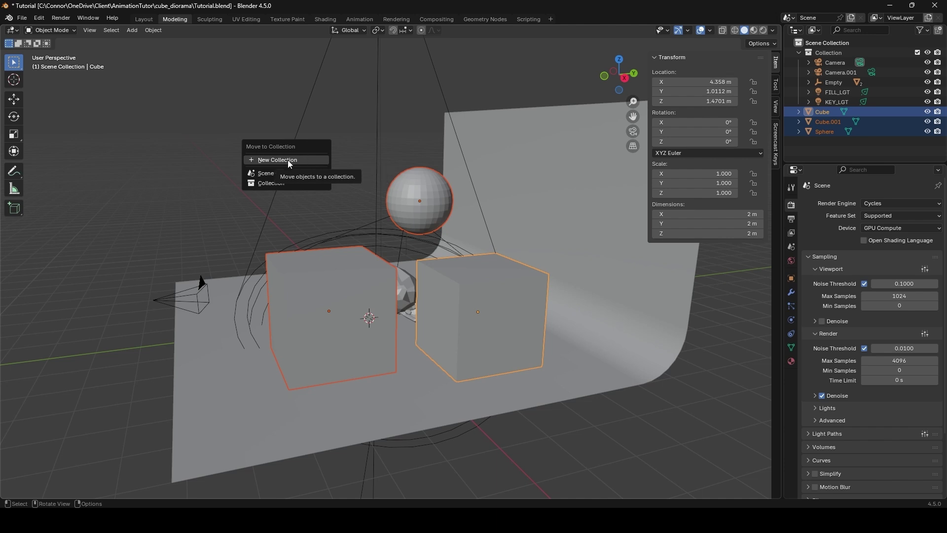
click(289, 162)
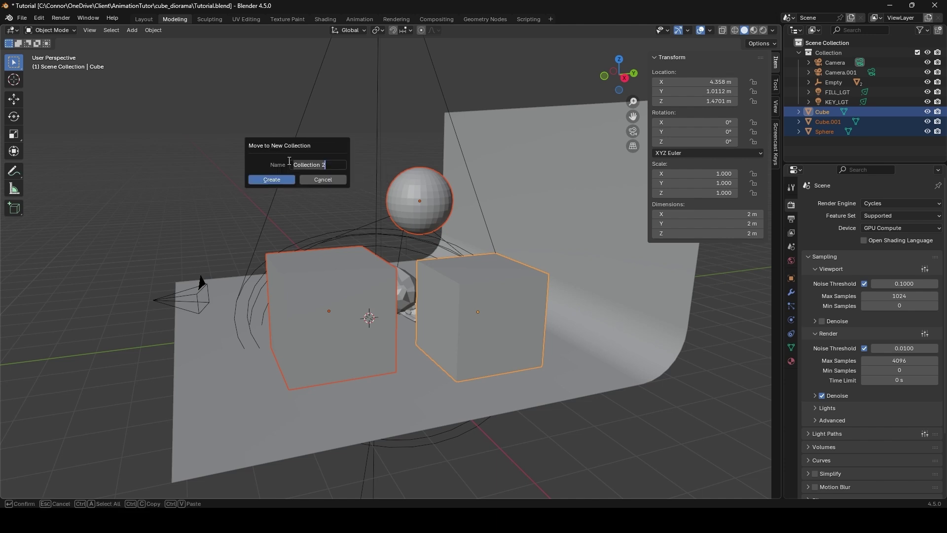
text(Props)
click(275, 180)
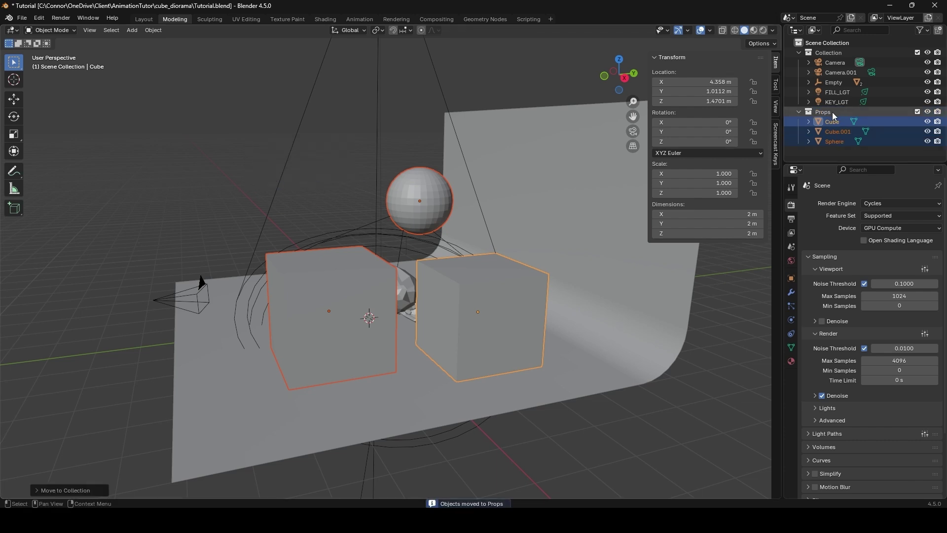
Step: Collapse the Props collection with nothing selected and exclude it from the view layer
click(798, 112)
click(788, 122)
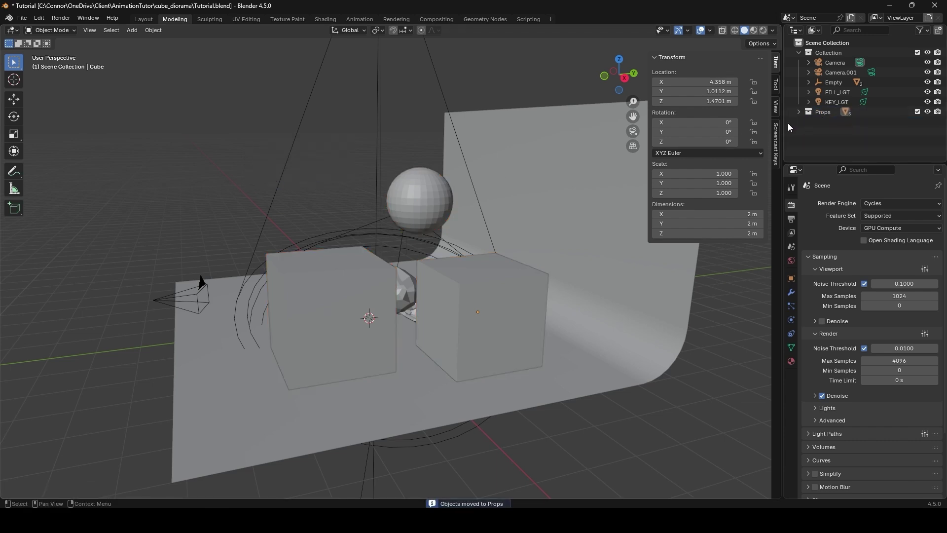
middle_drag(666, 163, 715, 157)
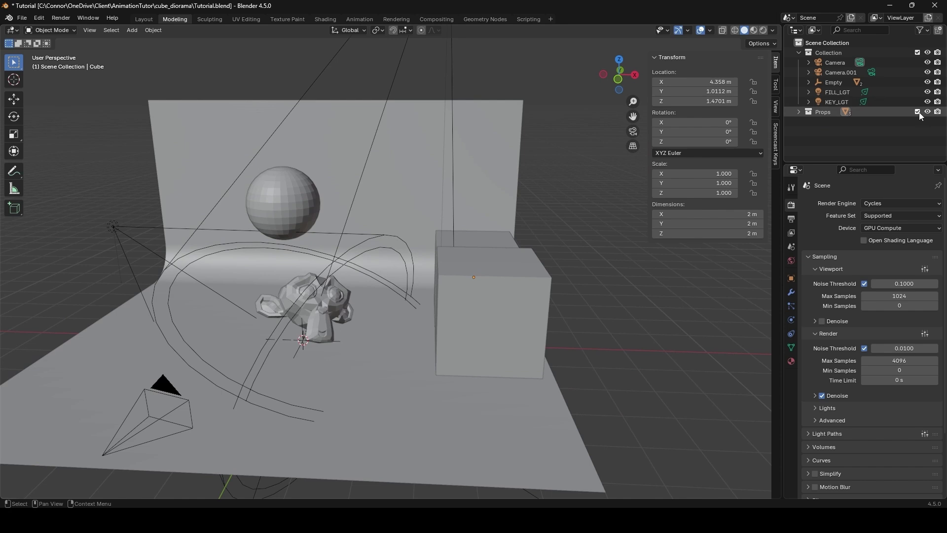
click(917, 112)
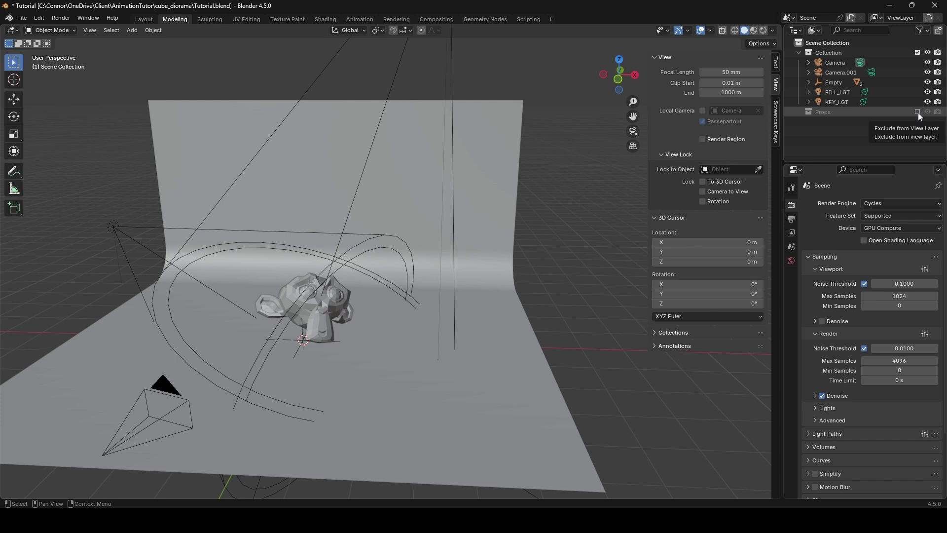
middle_drag(384, 277, 552, 193)
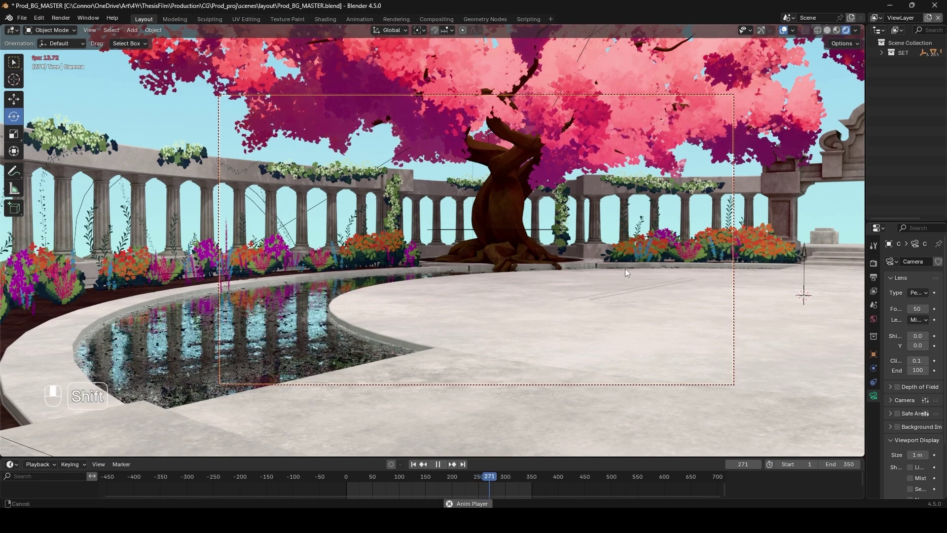
key(shift)
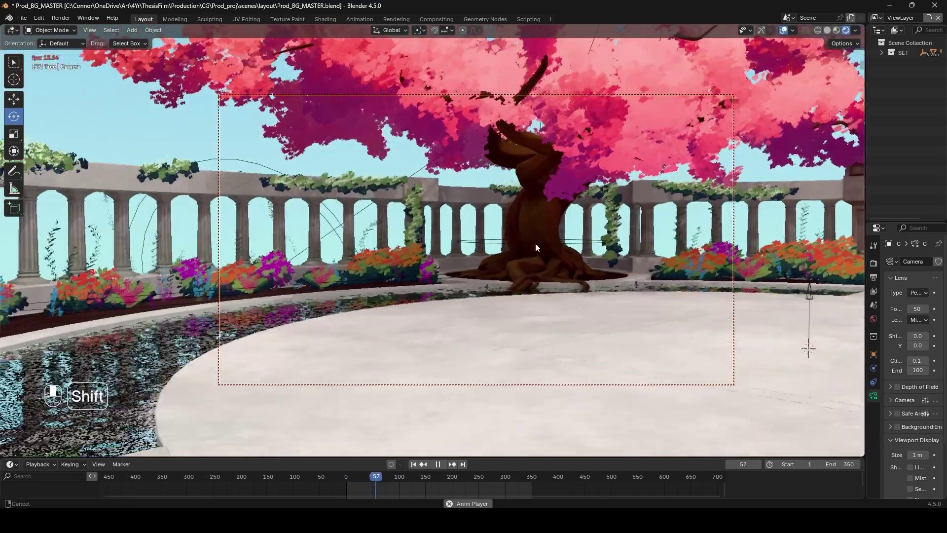
mouse_move(525, 247)
middle_down()
mouse_move(555, 253)
mouse_move(510, 245)
mouse_move(519, 243)
middle_up()
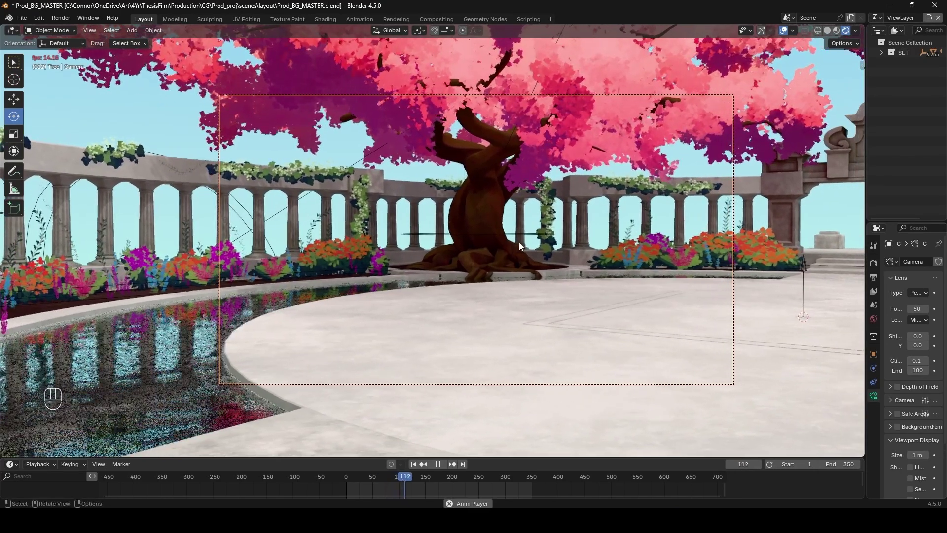